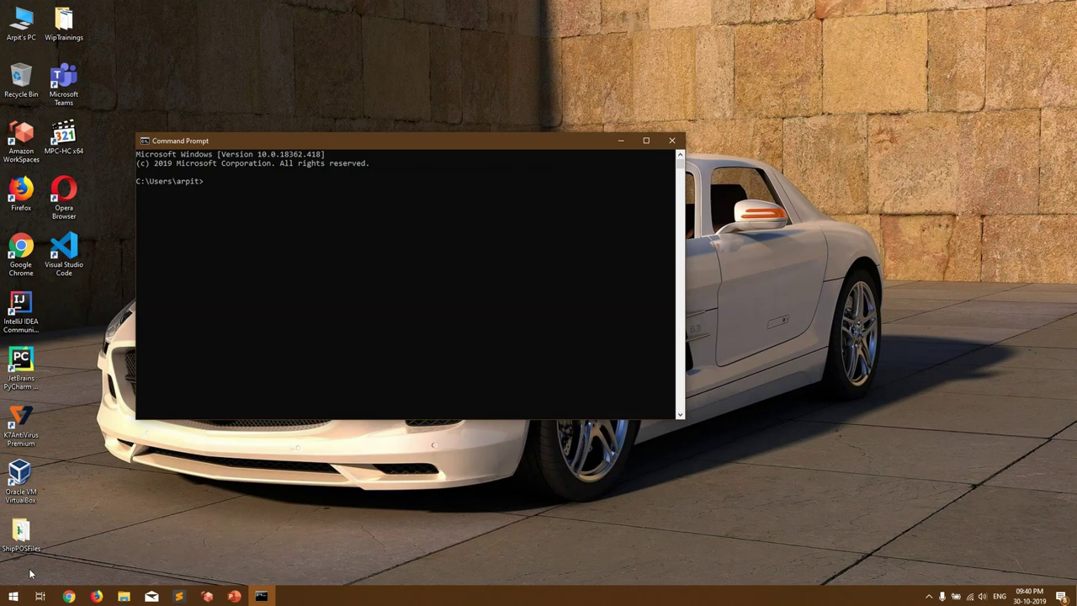
- Check the installed Java runtime by running java -version, and enlarge the console text for reading
{"action": "type", "text": "ion"}
{"action": "key", "text": "Return"}
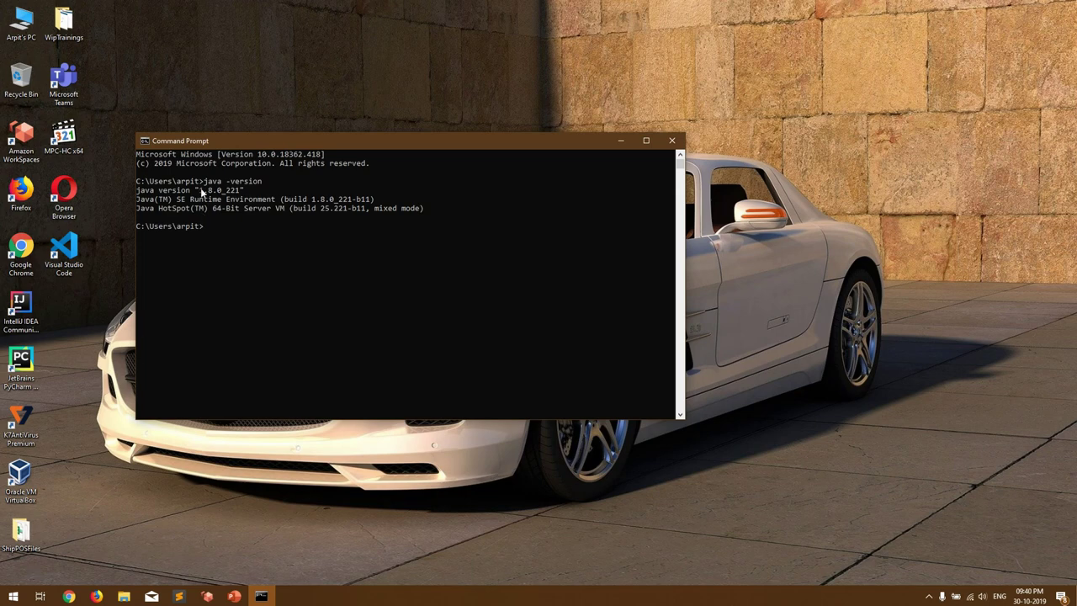
{"action": "left_click_drag", "start_coordinate": [198, 190], "coordinate": [244, 195]}
{"action": "left_click", "coordinate": [223, 227]}
{"action": "scroll", "coordinate": [209, 228], "scroll_direction": "up", "scroll_amount": 2, "text": "ctrl"}
{"action": "left_click_drag", "start_coordinate": [247, 210], "coordinate": [341, 212]}
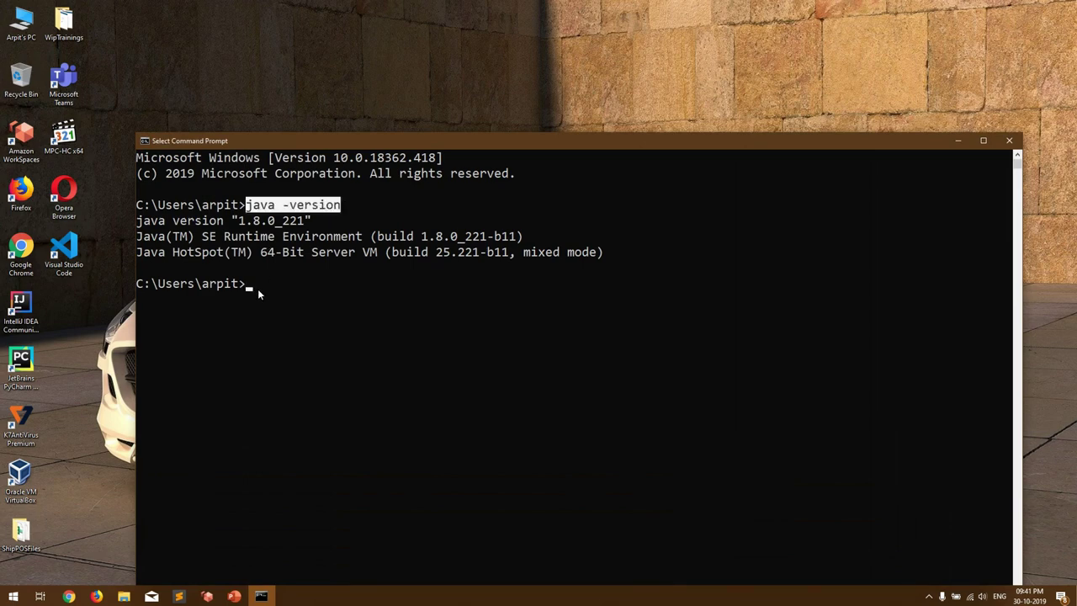
{"action": "key", "text": "ctrl+c"}
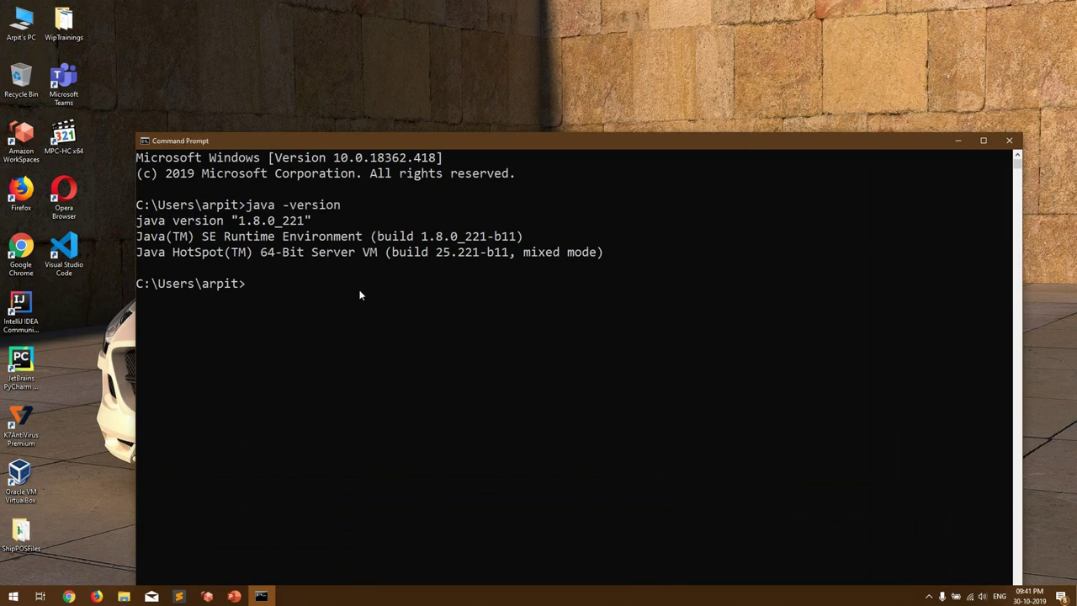
- Check the installed Java compiler by running javac -version and highlight its output
{"action": "type", "text": "javac -version"}
{"action": "key", "text": "Return"}
{"action": "left_click_drag", "start_coordinate": [250, 310], "coordinate": [136, 308]}
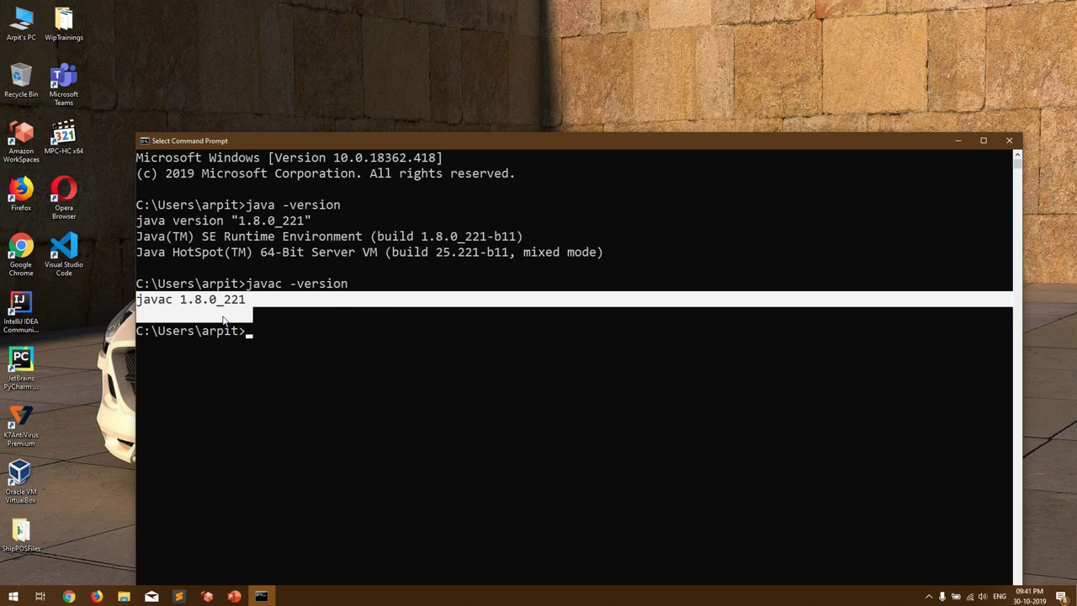
- Switch to Chrome, search for "java 8 download" and open Oracle's Java SE Development Kit 8 downloads page
{"action": "left_click", "coordinate": [69, 596]}
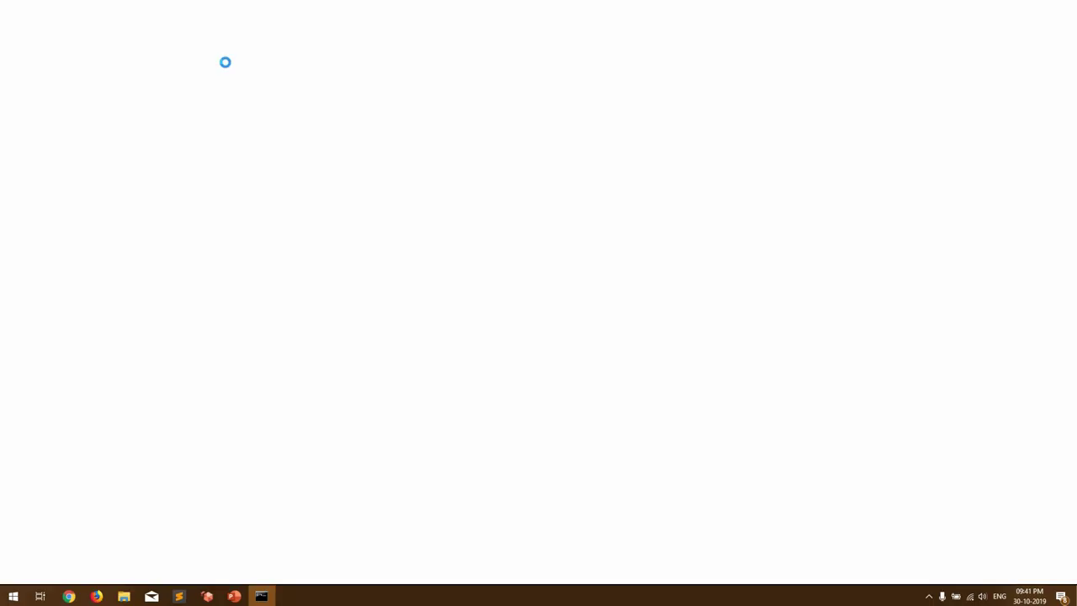
{"action": "type", "text": "java "}
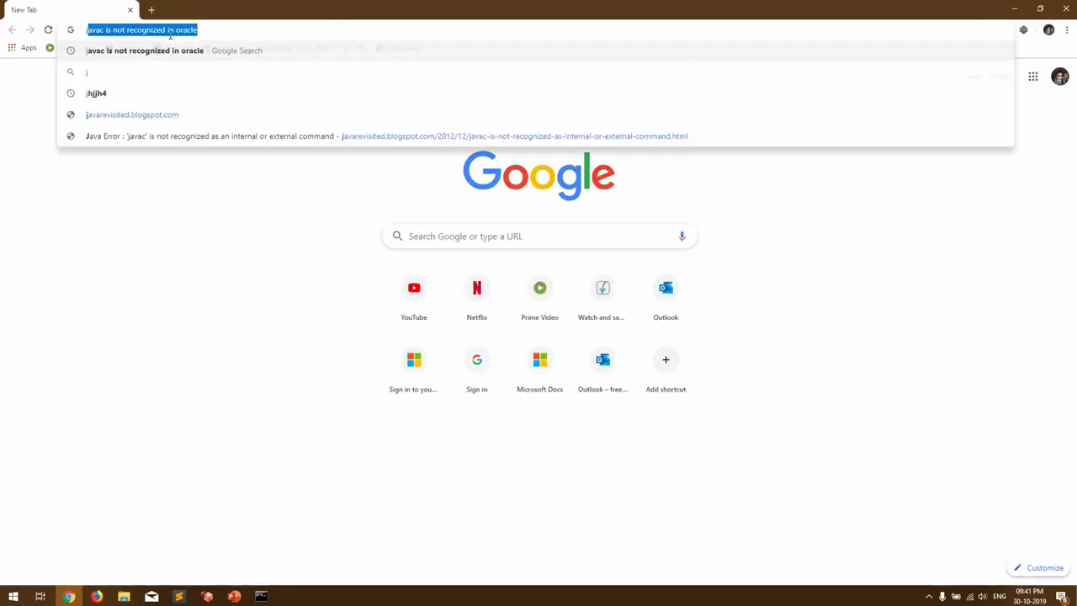
{"action": "type", "text": "8 download"}
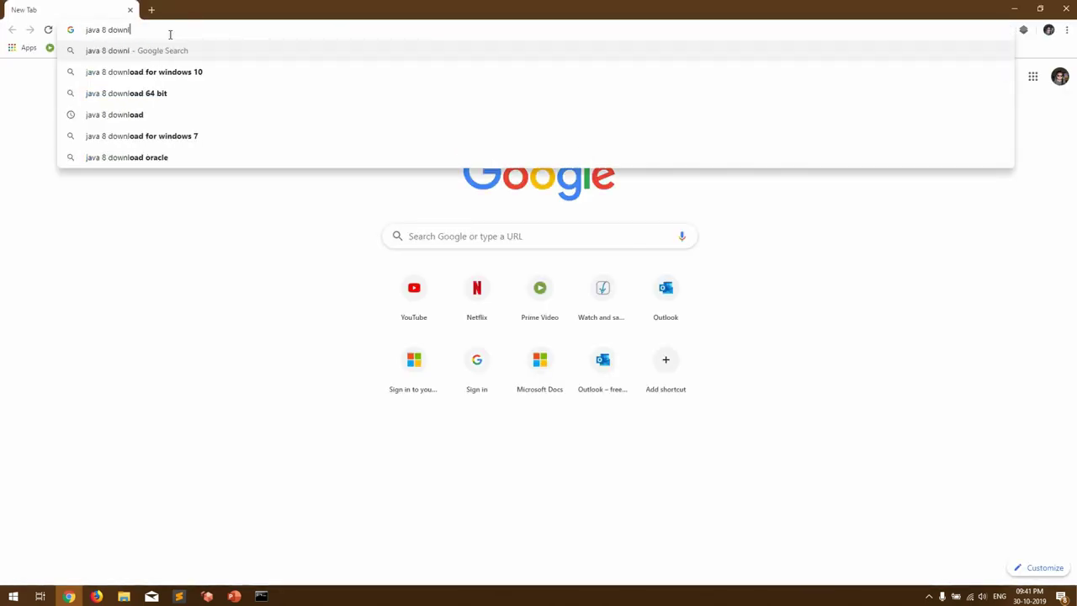
{"action": "key", "text": "Return"}
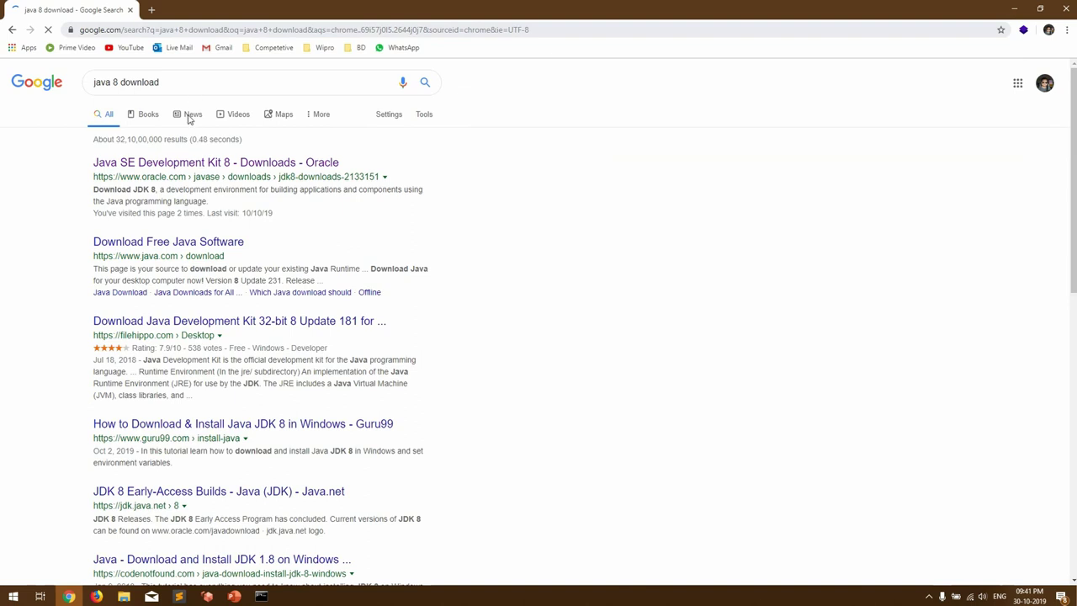
{"action": "left_click", "coordinate": [152, 165]}
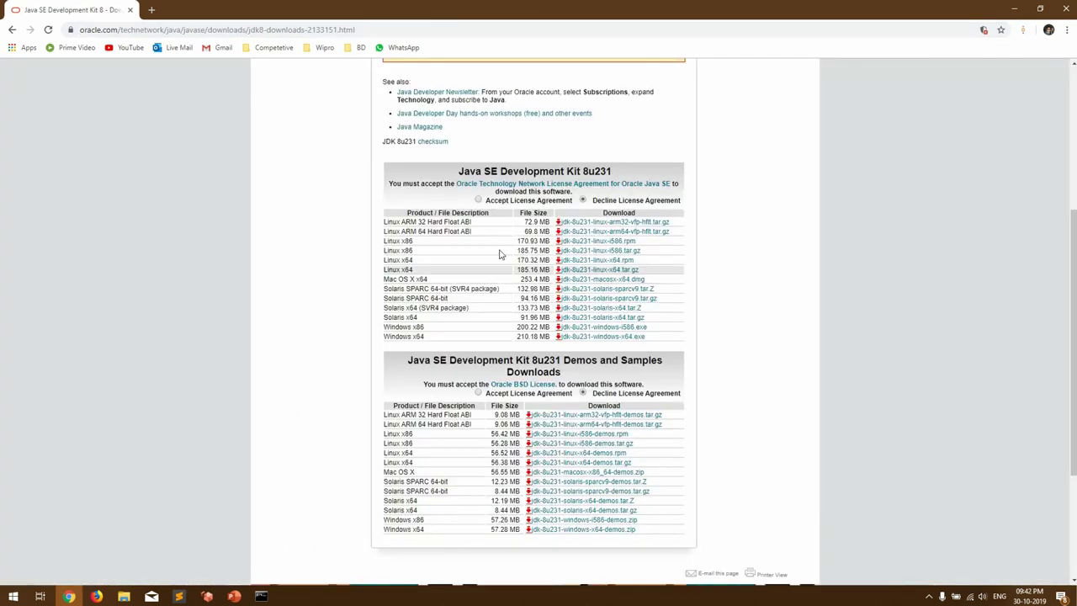
- Compare the Java SE Development Kit 8u231 download section with the version output in Command Prompt, and minimize the browser
{"action": "left_click_drag", "start_coordinate": [455, 171], "coordinate": [619, 180]}
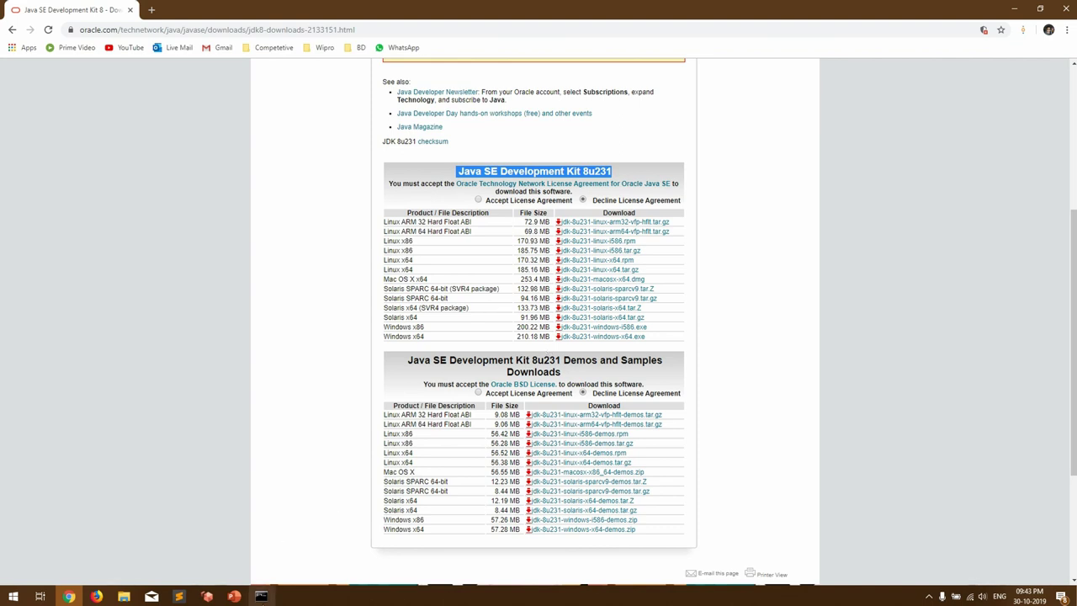
{"action": "left_click", "coordinate": [261, 595]}
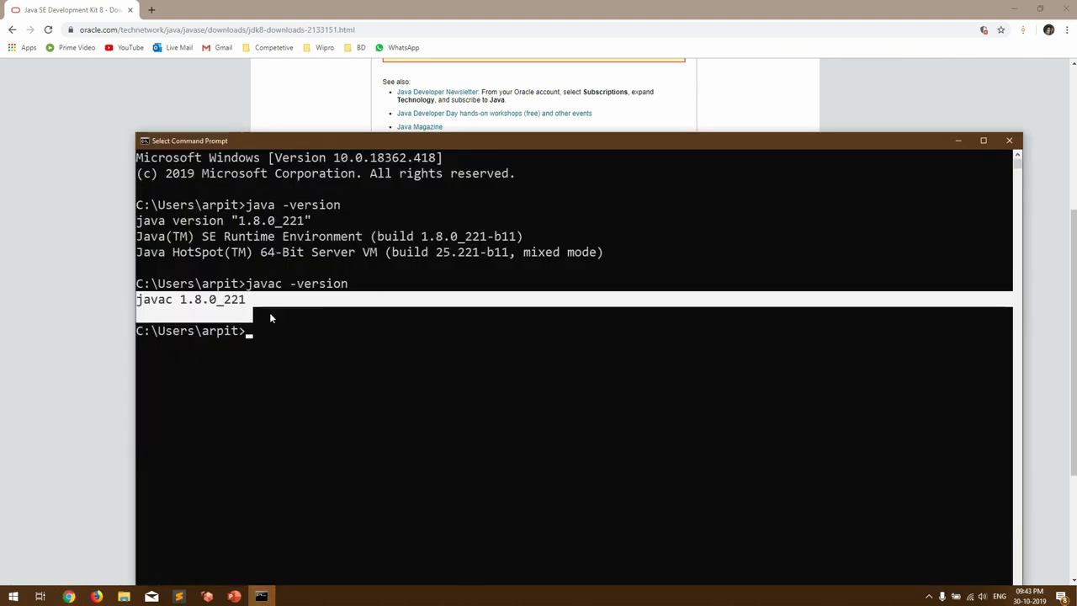
{"action": "key", "text": "alt+Tab"}
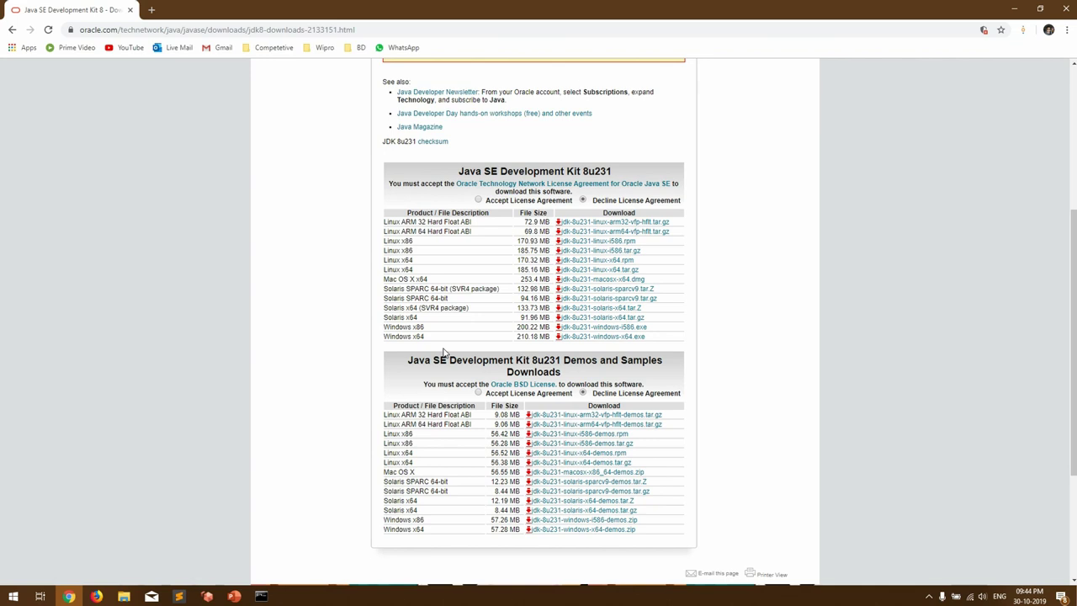
{"action": "left_click", "coordinate": [1014, 11]}
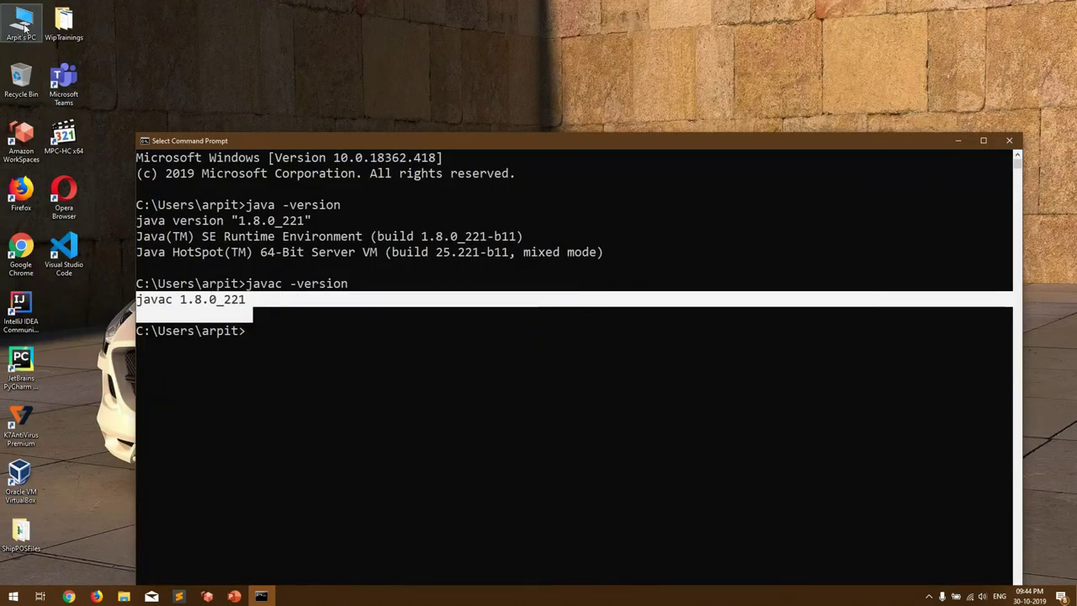
- Open the system Path variable for editing from the PC's advanced system properties
{"action": "right_click", "coordinate": [25, 28]}
{"action": "right_click", "coordinate": [19, 12]}
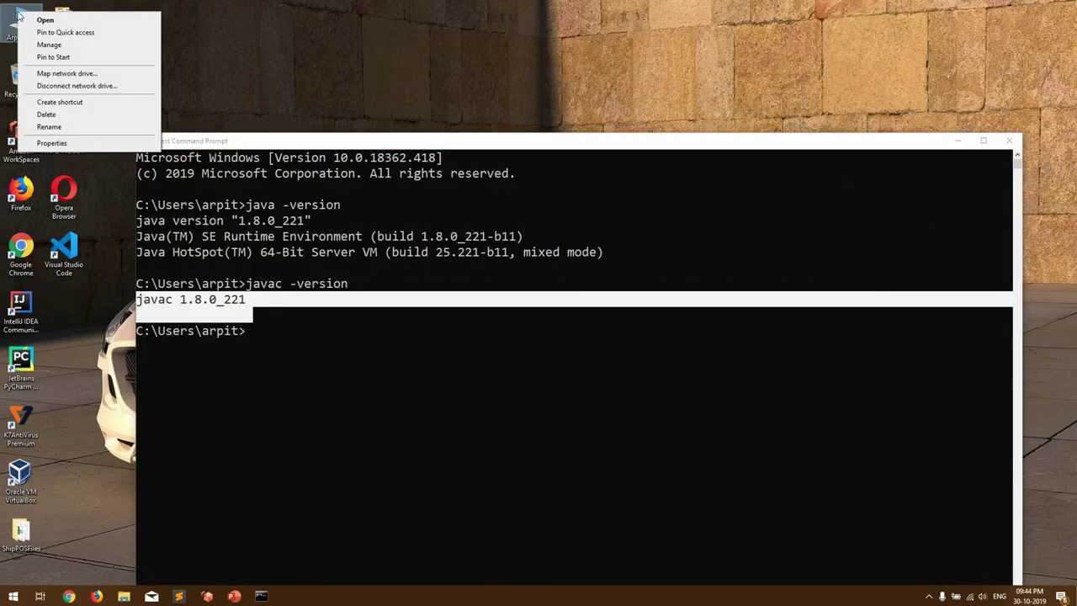
{"action": "left_click", "coordinate": [52, 143]}
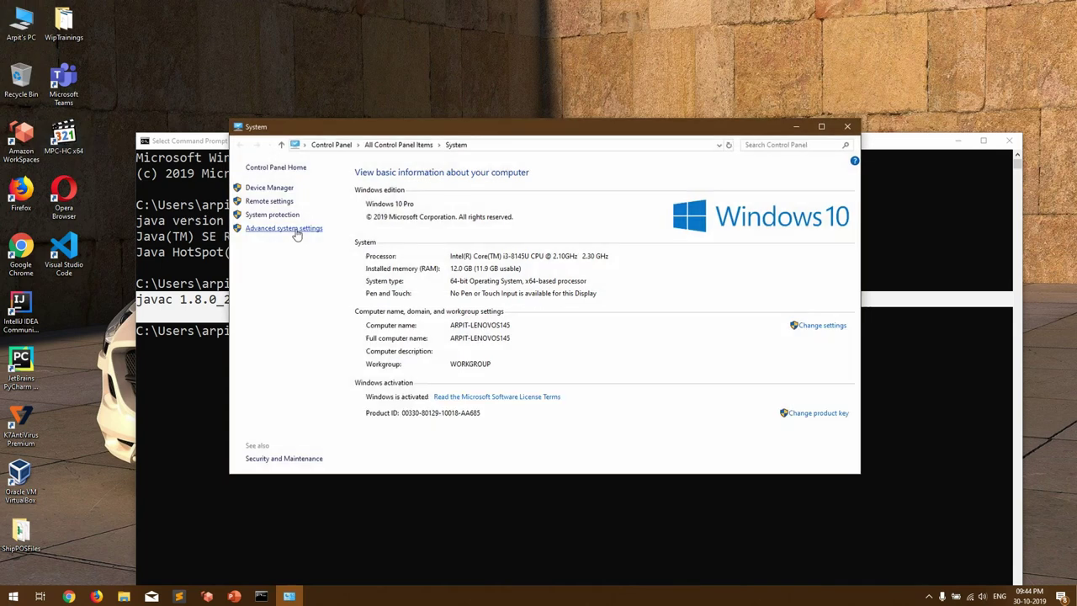
{"action": "left_click", "coordinate": [286, 229]}
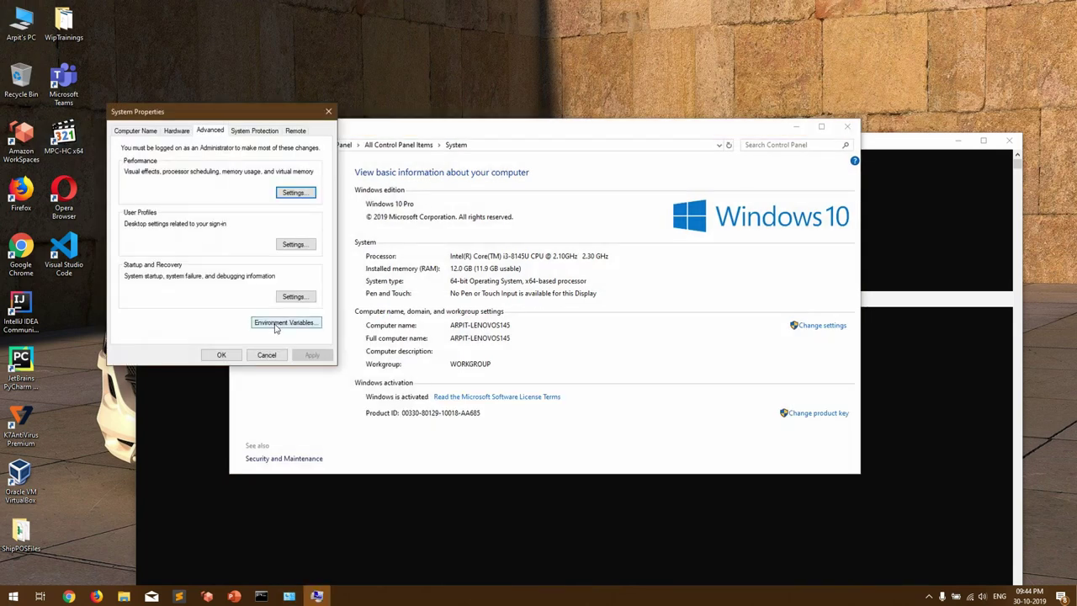
{"action": "left_click", "coordinate": [278, 324]}
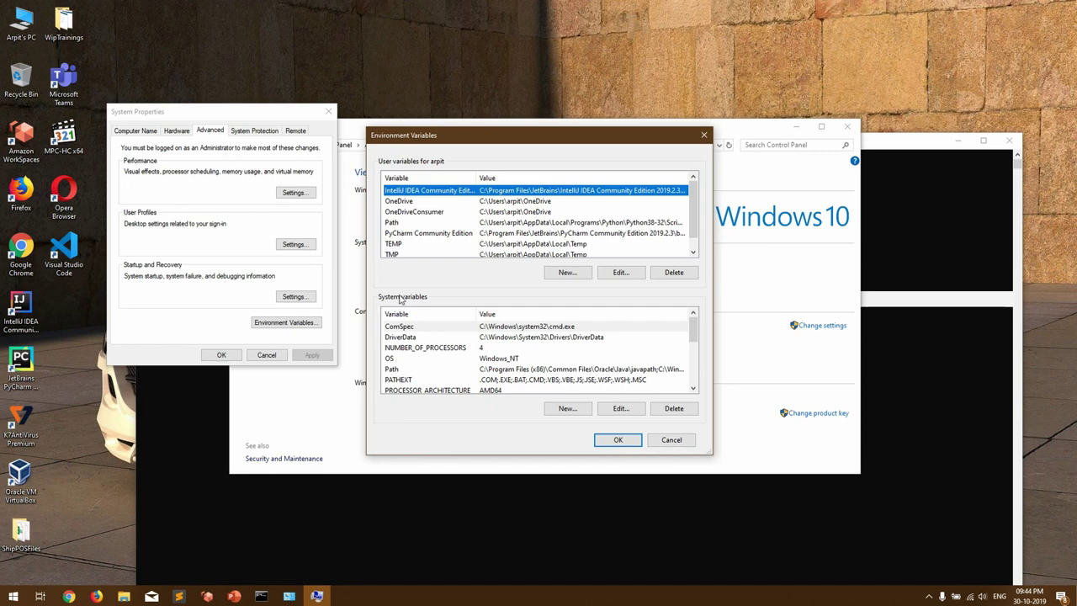
{"action": "left_click", "coordinate": [393, 368]}
{"action": "left_click", "coordinate": [621, 409]}
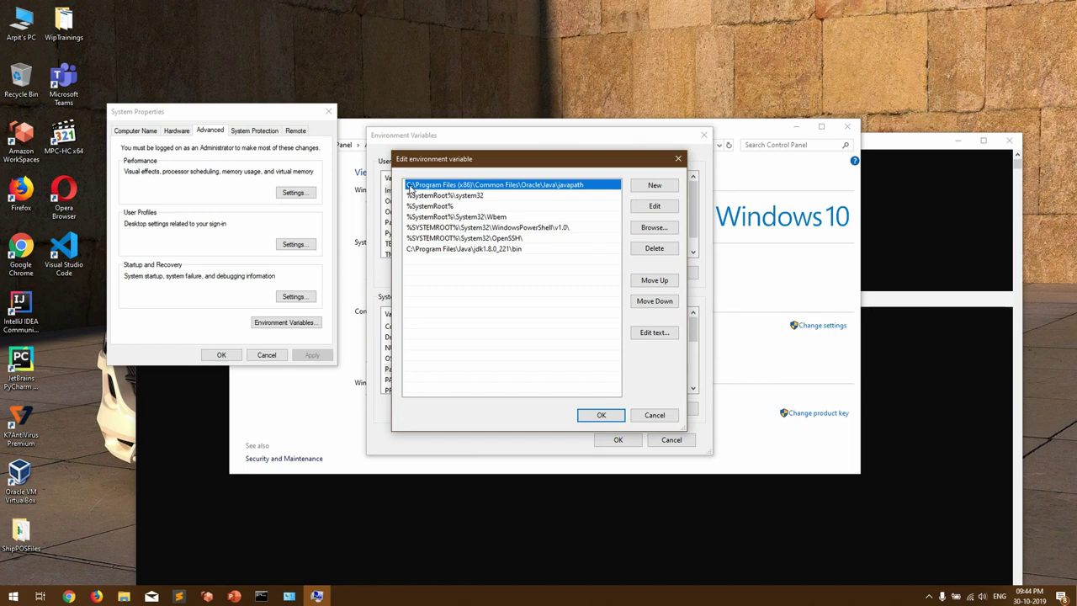
- Examine the java executable in the Path entry's folder, C:\Program Files (x86)\Common Files\Oracle\Java\javapath, against the java -version command in Command Prompt
{"action": "double_click", "coordinate": [587, 188]}
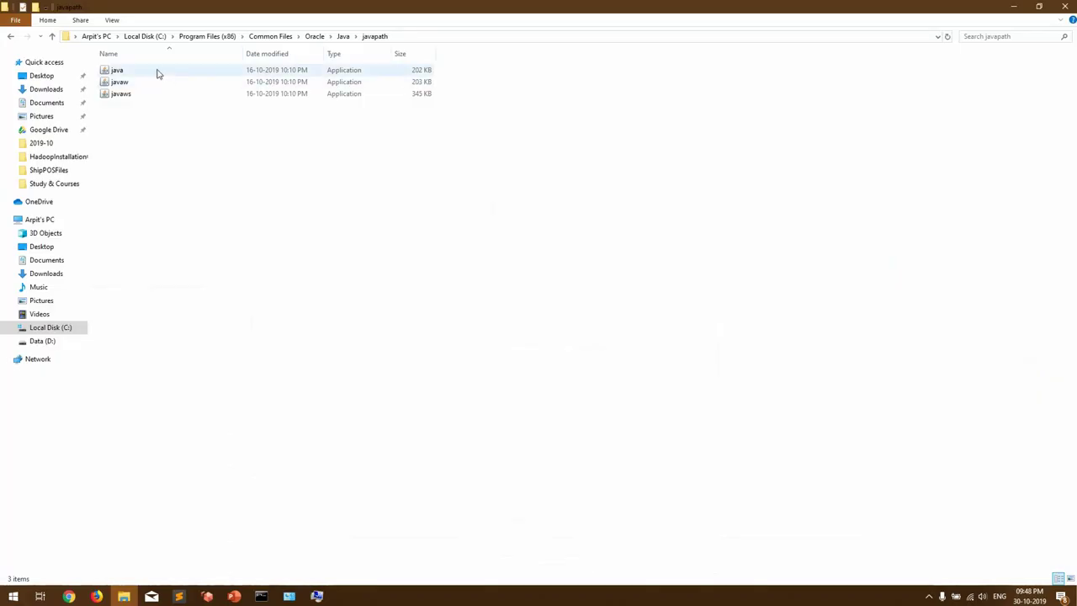
{"action": "left_click", "coordinate": [158, 72]}
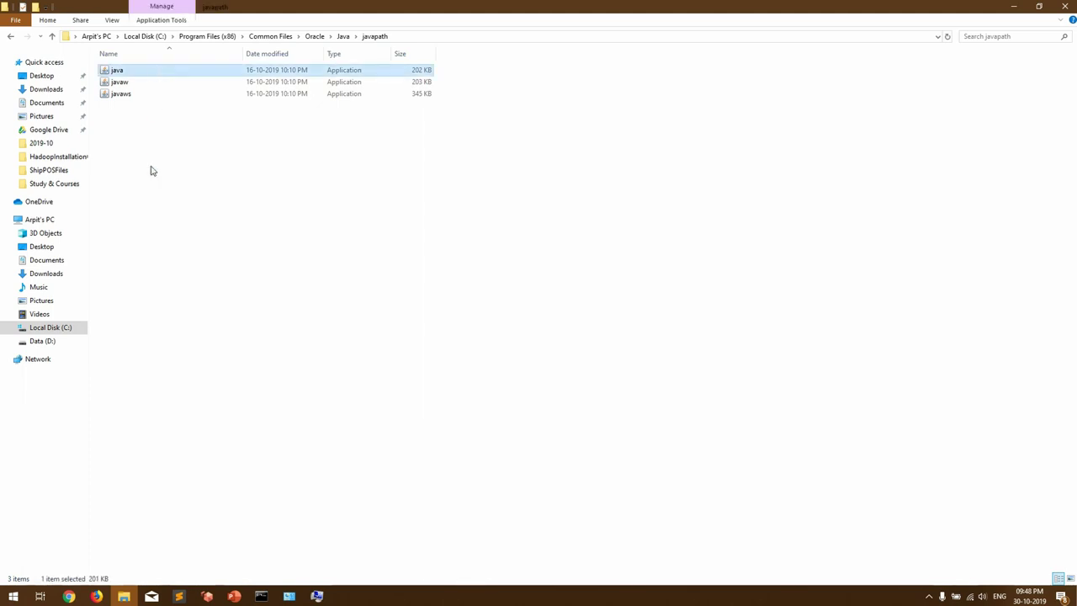
{"action": "left_click", "coordinate": [261, 596]}
{"action": "left_click_drag", "start_coordinate": [245, 211], "coordinate": [337, 209]}
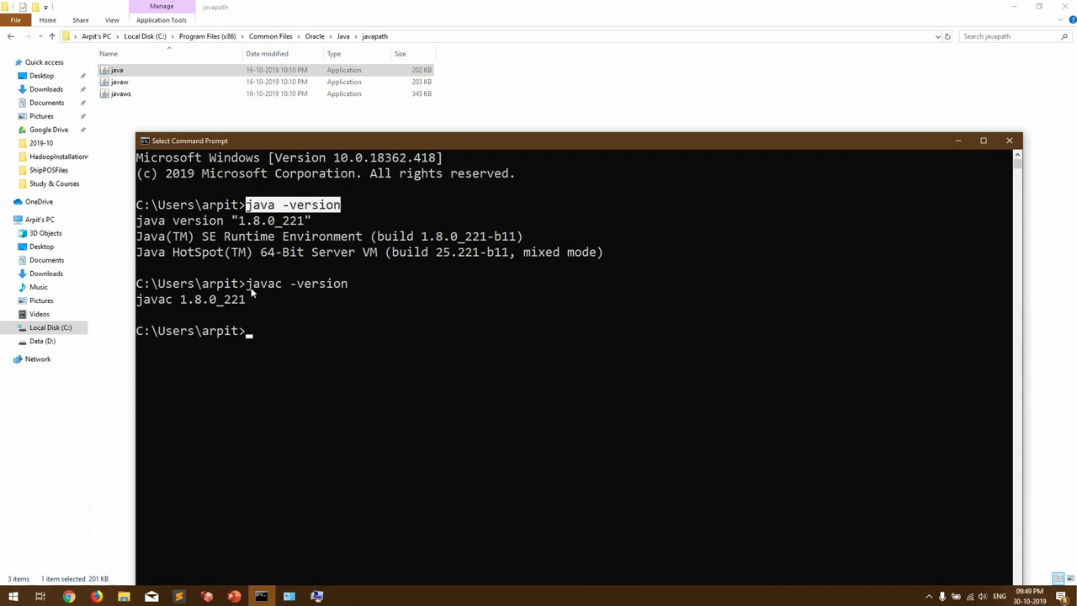
{"action": "left_click", "coordinate": [261, 596]}
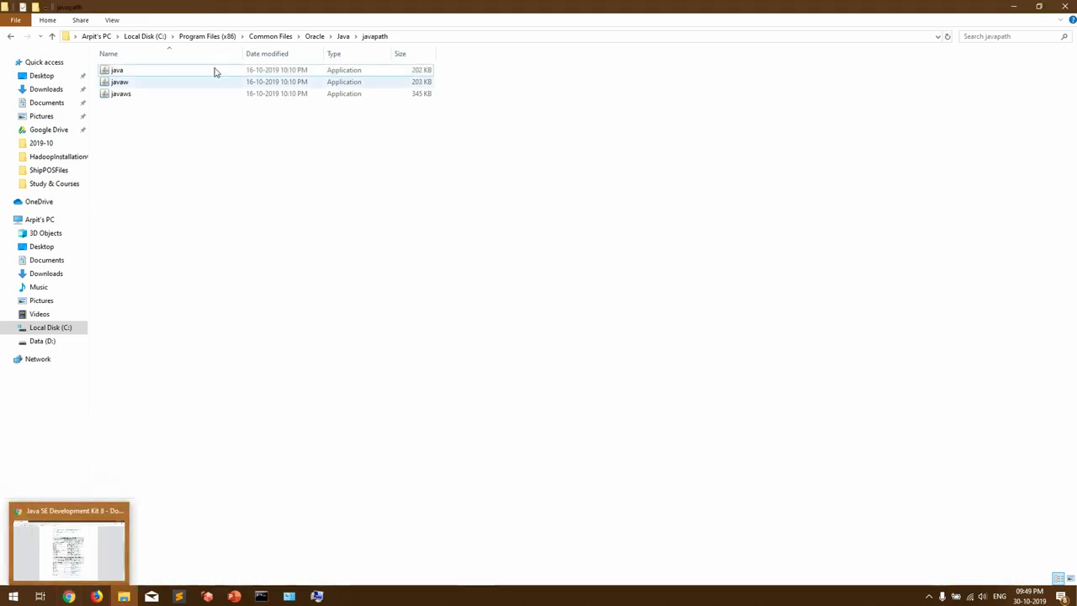
- Browse to C:\Program Files\Java\jdk1.8.0_221\bin in File Explorer and select the javac application
{"action": "left_click", "coordinate": [202, 36]}
{"action": "left_click", "coordinate": [145, 37]}
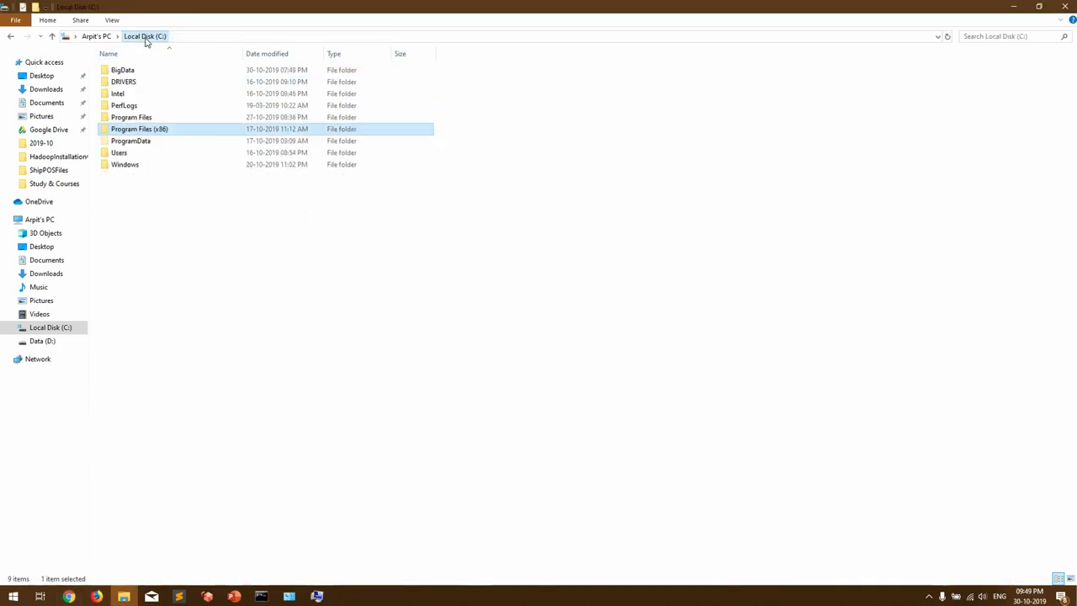
{"action": "left_click", "coordinate": [141, 119]}
{"action": "double_click", "coordinate": [140, 120]}
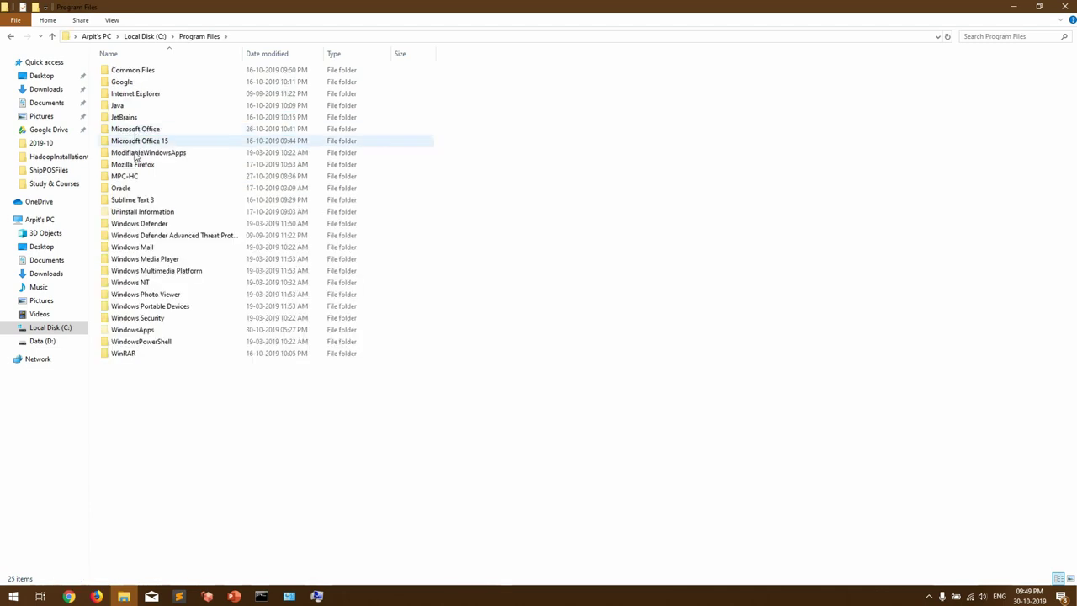
{"action": "double_click", "coordinate": [140, 110]}
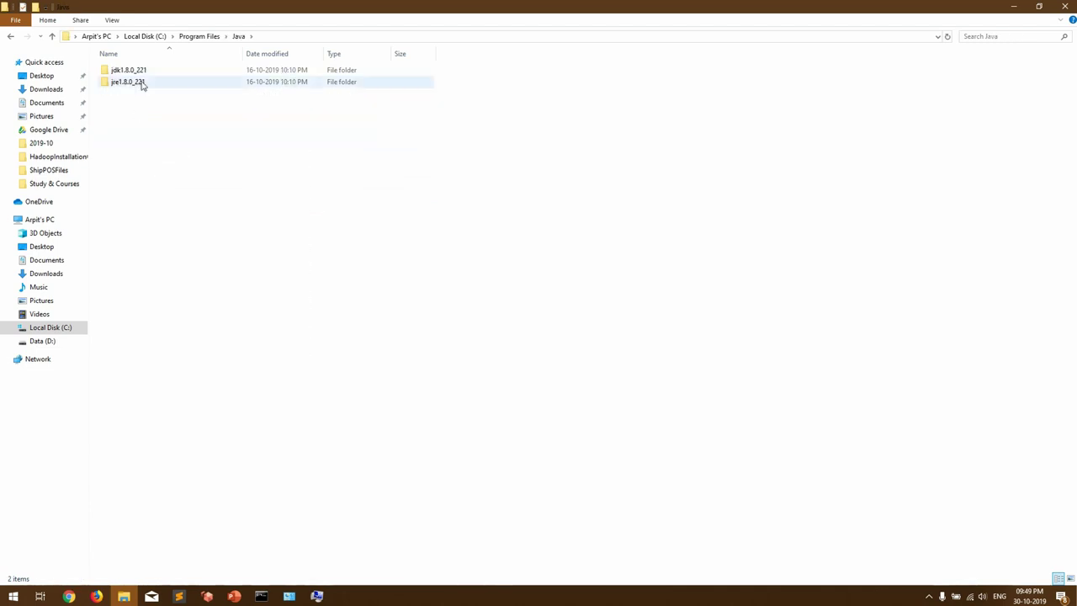
{"action": "left_click", "coordinate": [146, 74]}
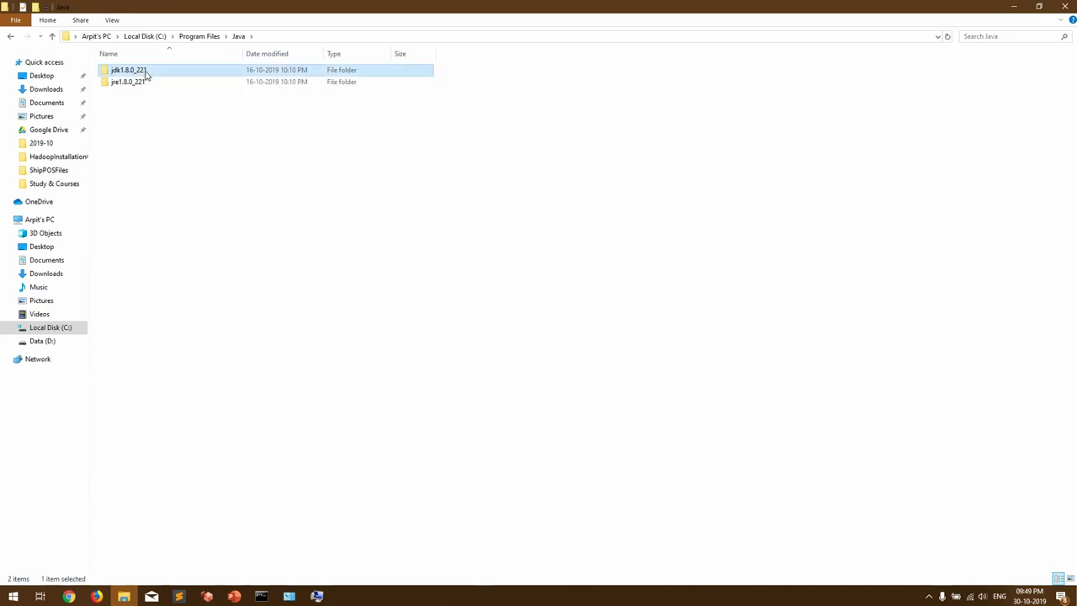
{"action": "double_click", "coordinate": [147, 74]}
{"action": "double_click", "coordinate": [146, 74]}
{"action": "left_click", "coordinate": [132, 155]}
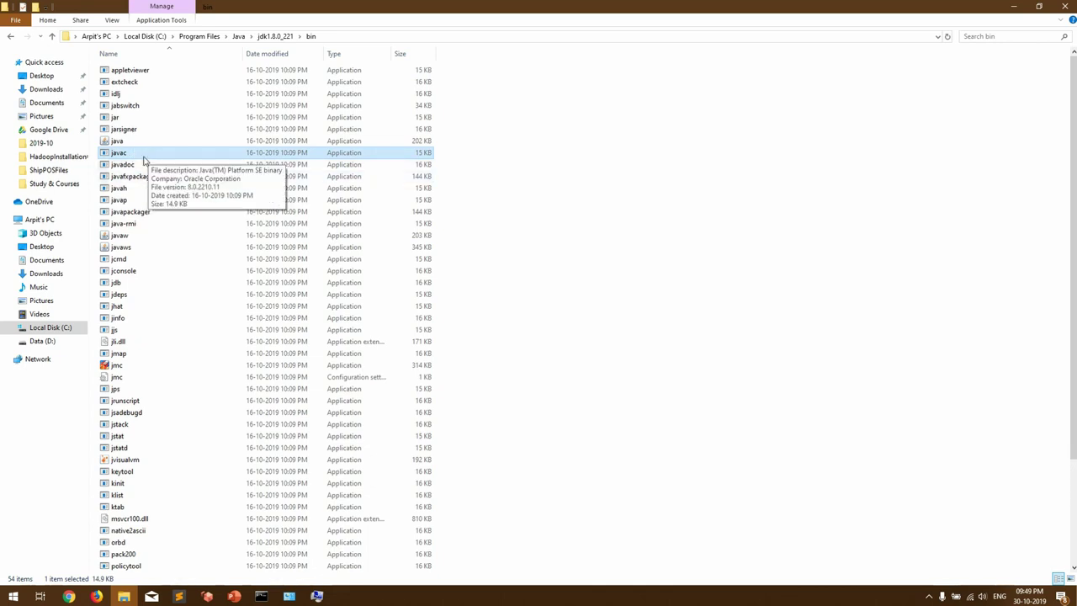
- Compare the JDK bin folder's full path with the system Path entries, and close the environment variable and system properties dialogs
{"action": "left_click", "coordinate": [347, 38]}
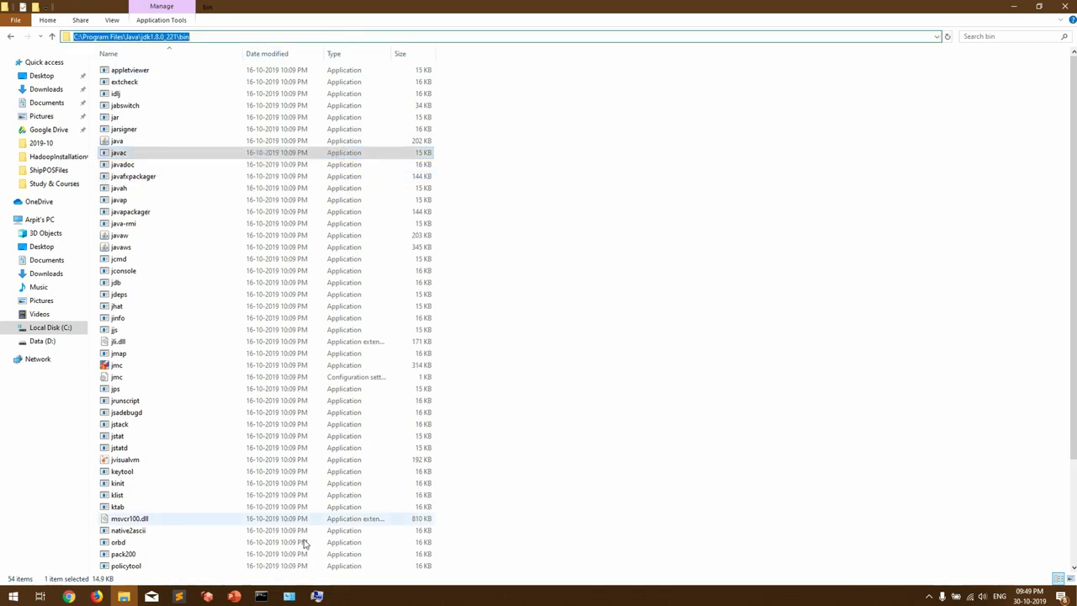
{"action": "left_click", "coordinate": [316, 594]}
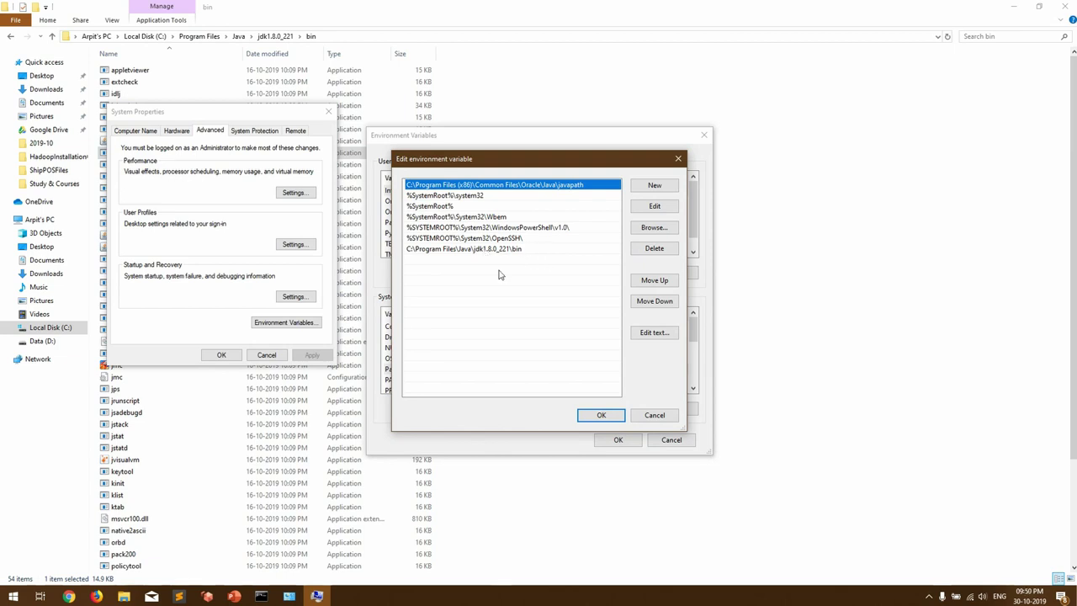
{"action": "left_click", "coordinate": [603, 416]}
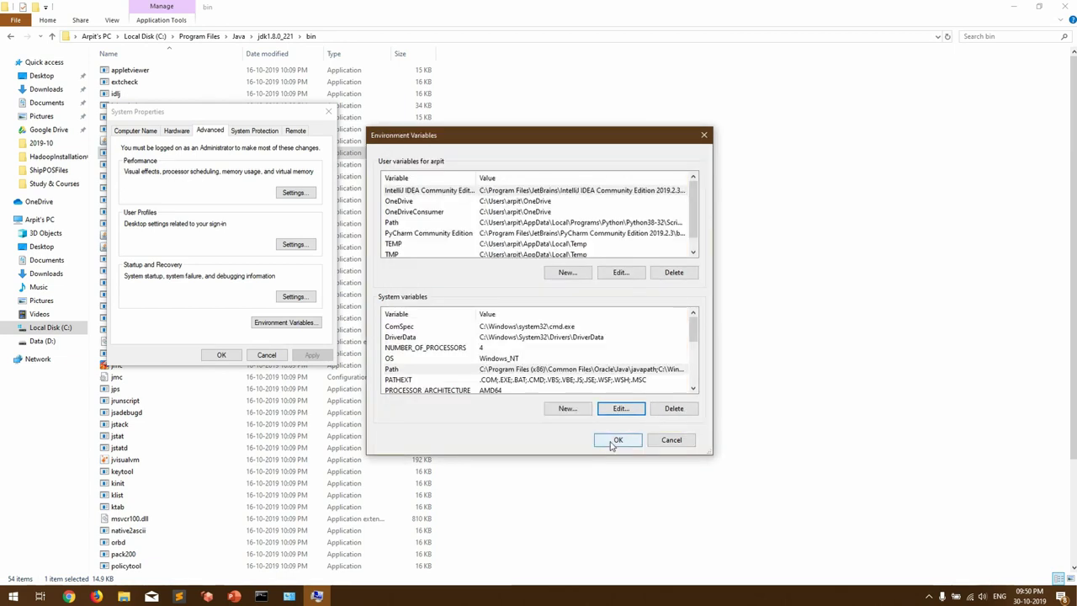
{"action": "left_click", "coordinate": [672, 440]}
{"action": "left_click", "coordinate": [222, 354]}
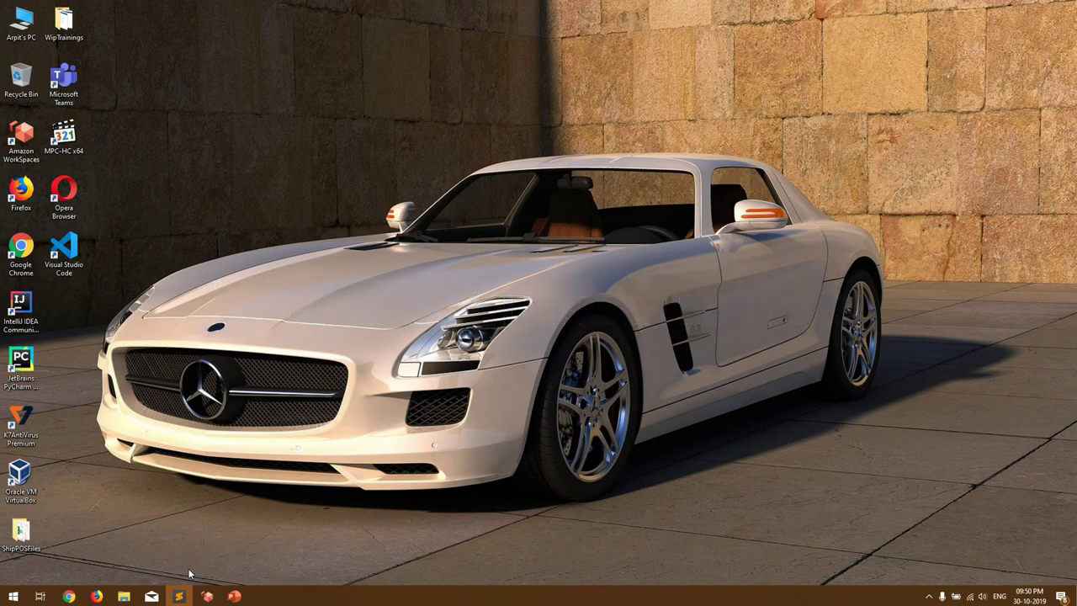
- Return to Chrome, search for "hadoop download" and open the Apache Hadoop releases page
{"action": "left_click", "coordinate": [69, 596]}
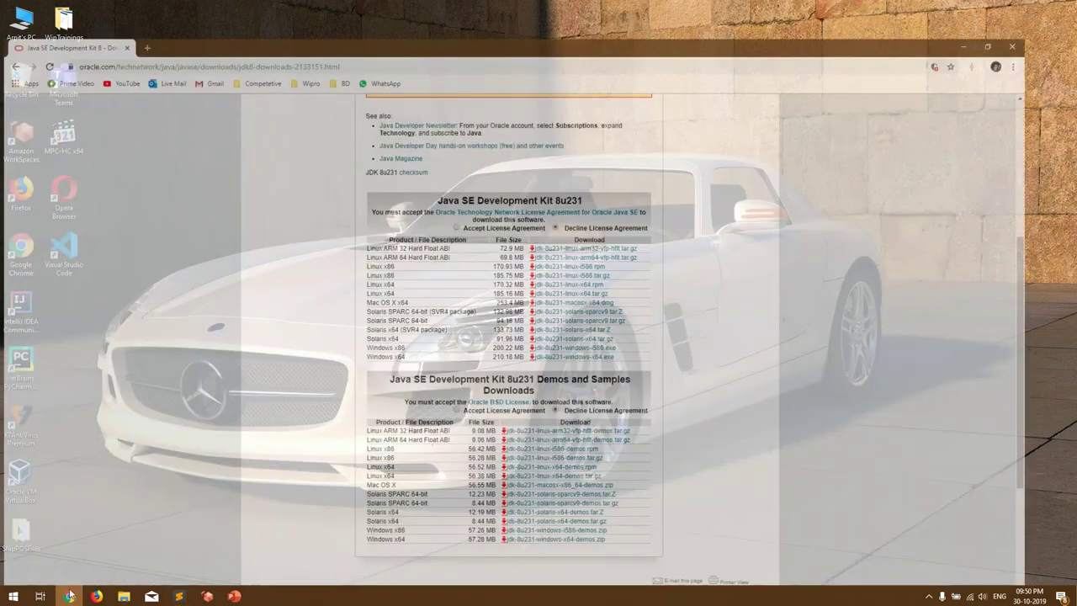
{"action": "left_click", "coordinate": [205, 29]}
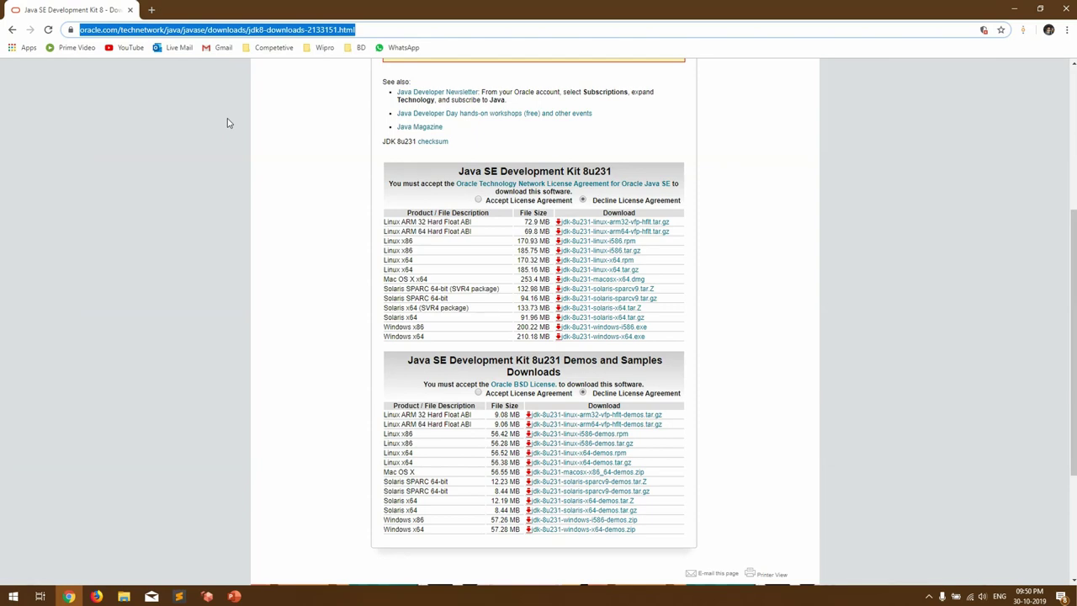
{"action": "type", "text": "hadoop download"}
{"action": "key", "text": "Return"}
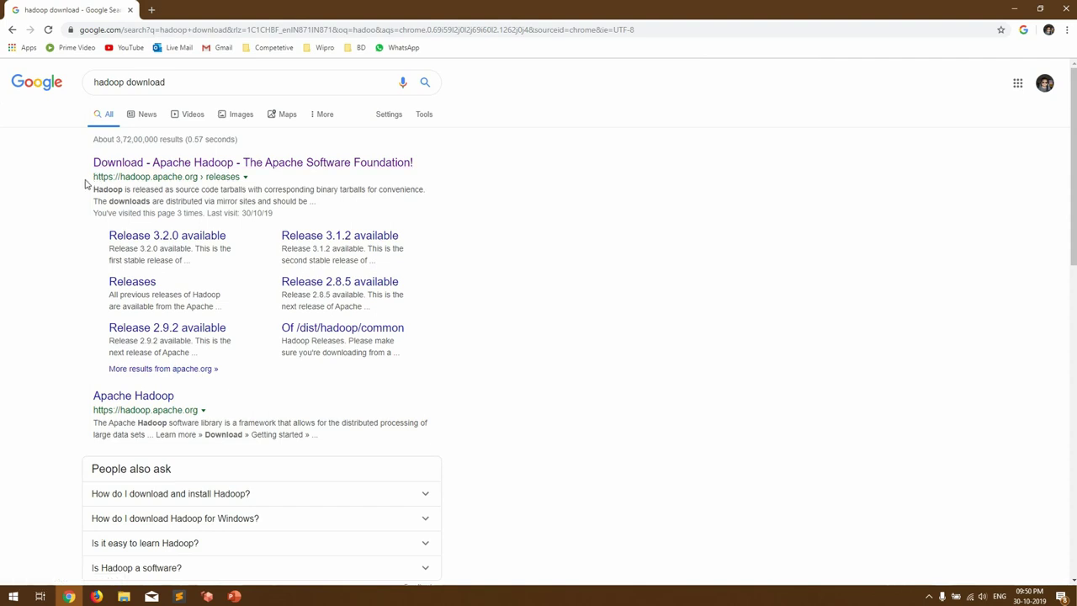
{"action": "left_click", "coordinate": [212, 177]}
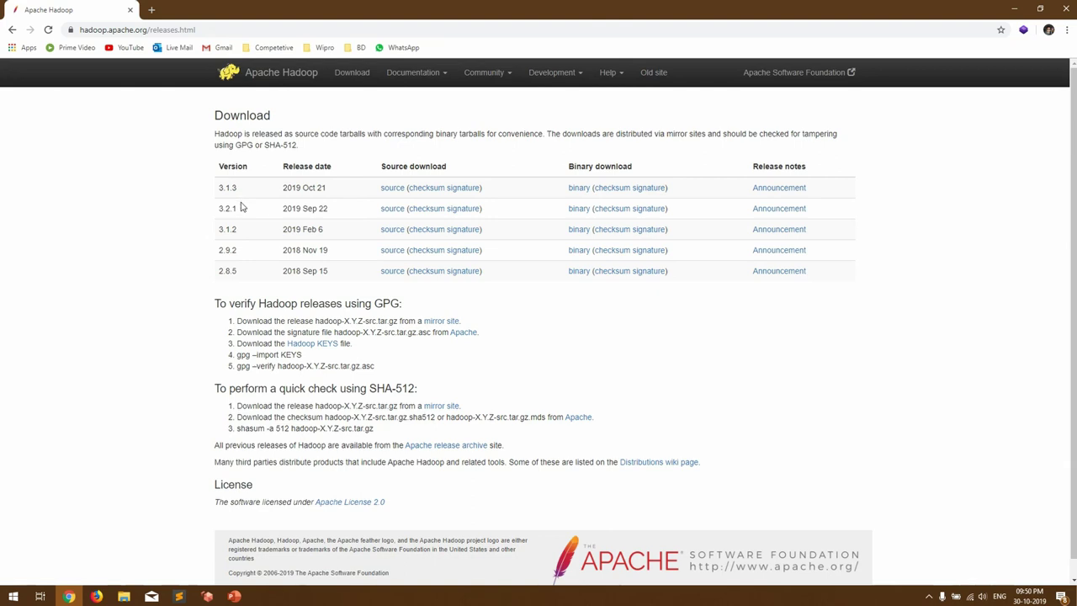
- Switch to File Explorer, browse to C:\BigData and select the hadoop-3.1.3.tar archive
{"action": "double_click", "coordinate": [243, 193]}
{"action": "left_click", "coordinate": [124, 597]}
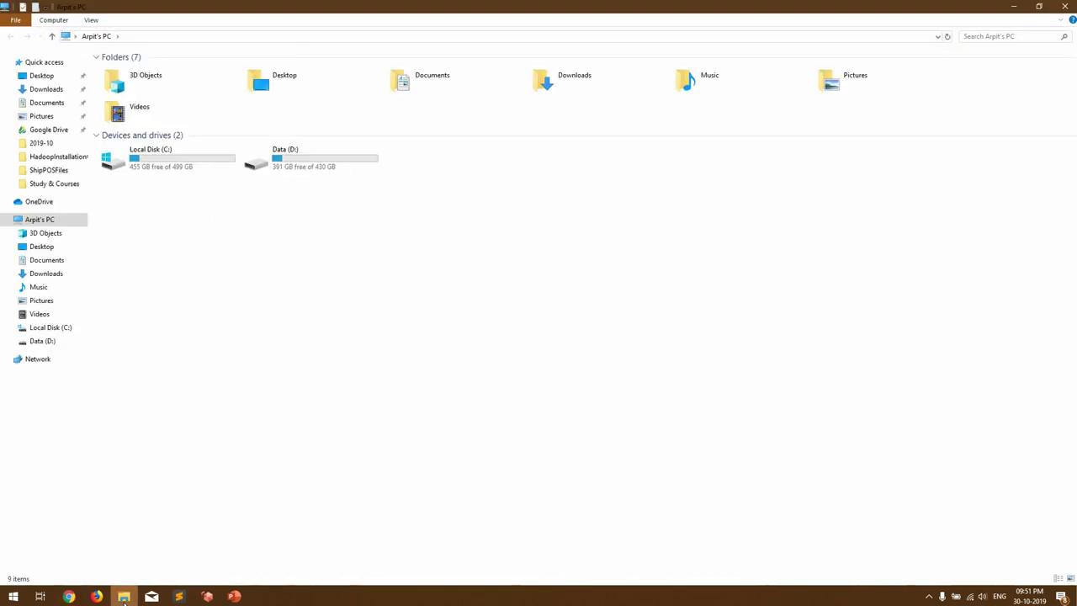
{"action": "double_click", "coordinate": [149, 164]}
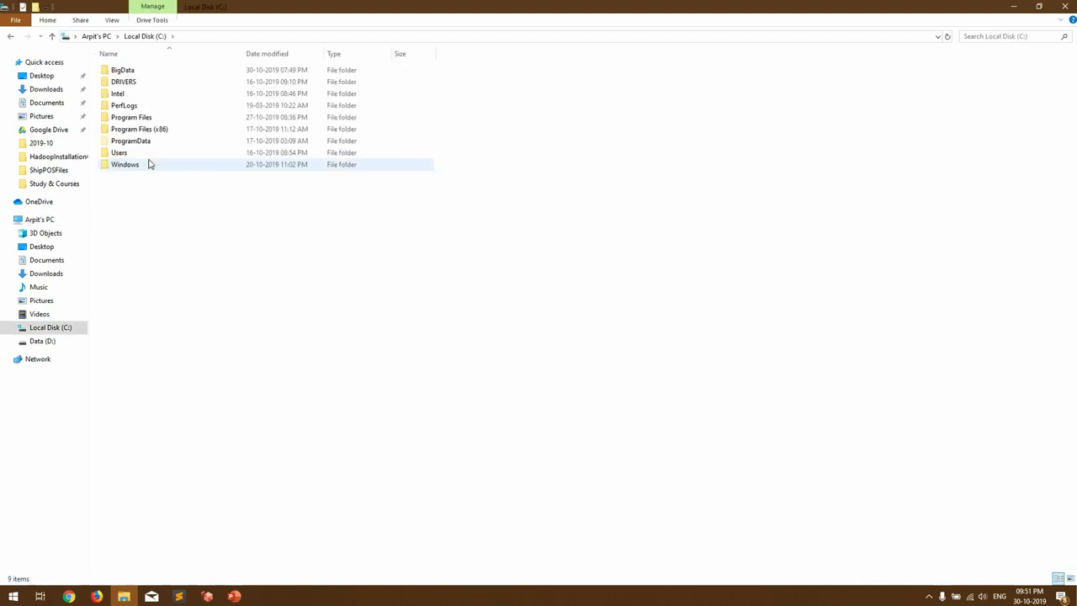
{"action": "key", "text": "alt+Left"}
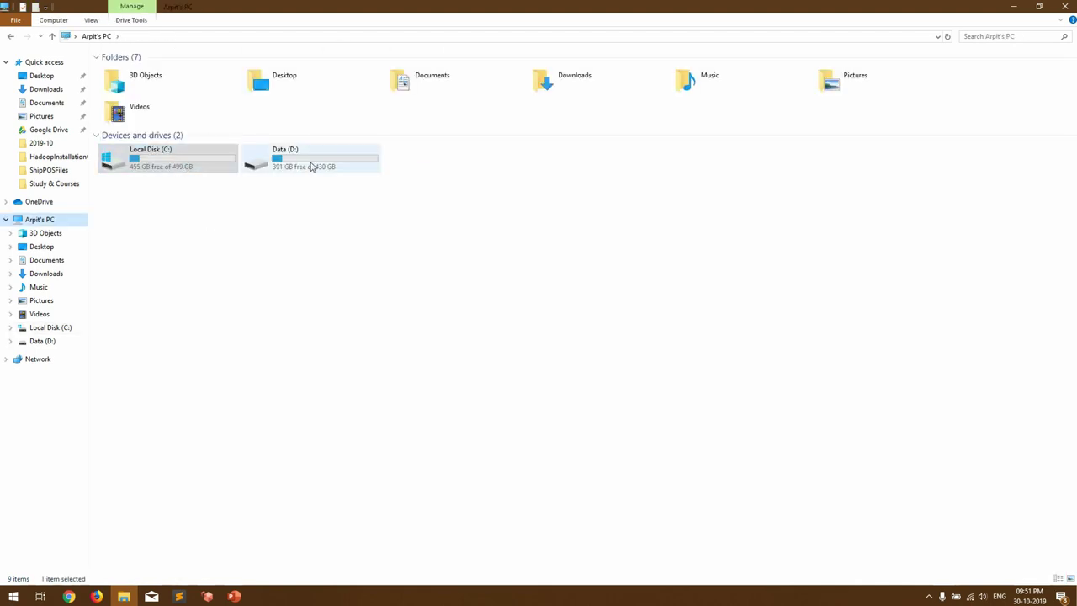
{"action": "double_click", "coordinate": [173, 161]}
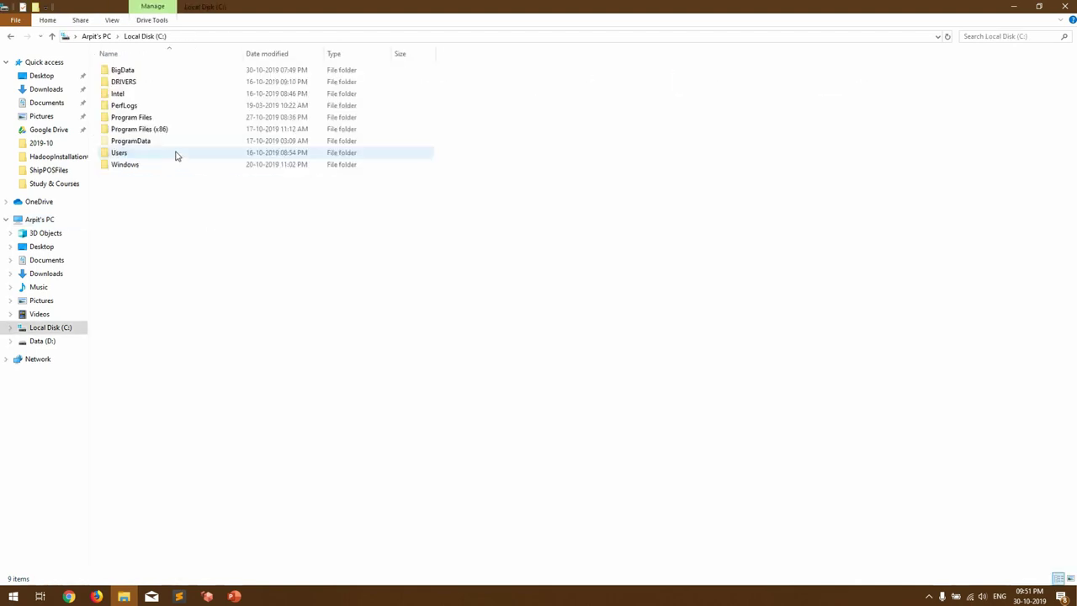
{"action": "double_click", "coordinate": [126, 71]}
{"action": "left_click", "coordinate": [174, 107]}
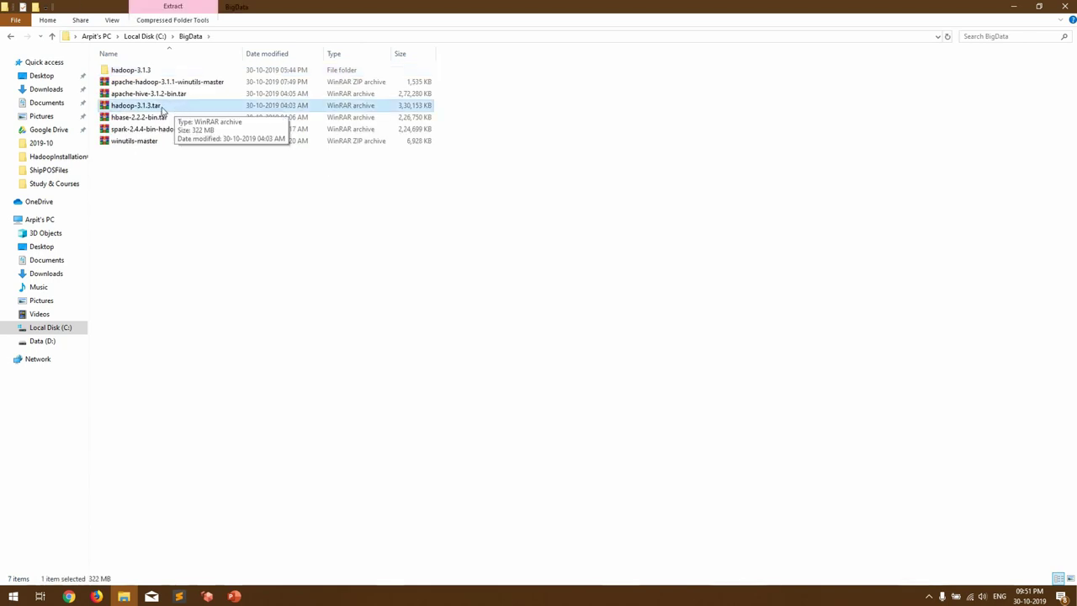
- Look at the extraction options for the hadoop-3.1.3.tar archive, leaving the archive selected and its name unchanged
{"action": "right_click", "coordinate": [163, 110]}
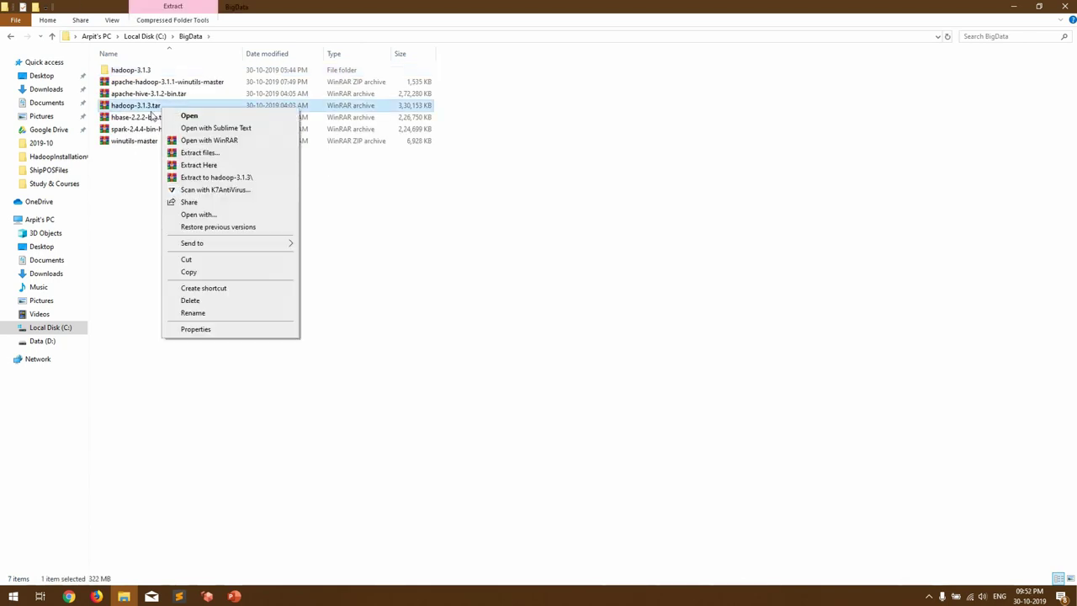
{"action": "left_click", "coordinate": [144, 107]}
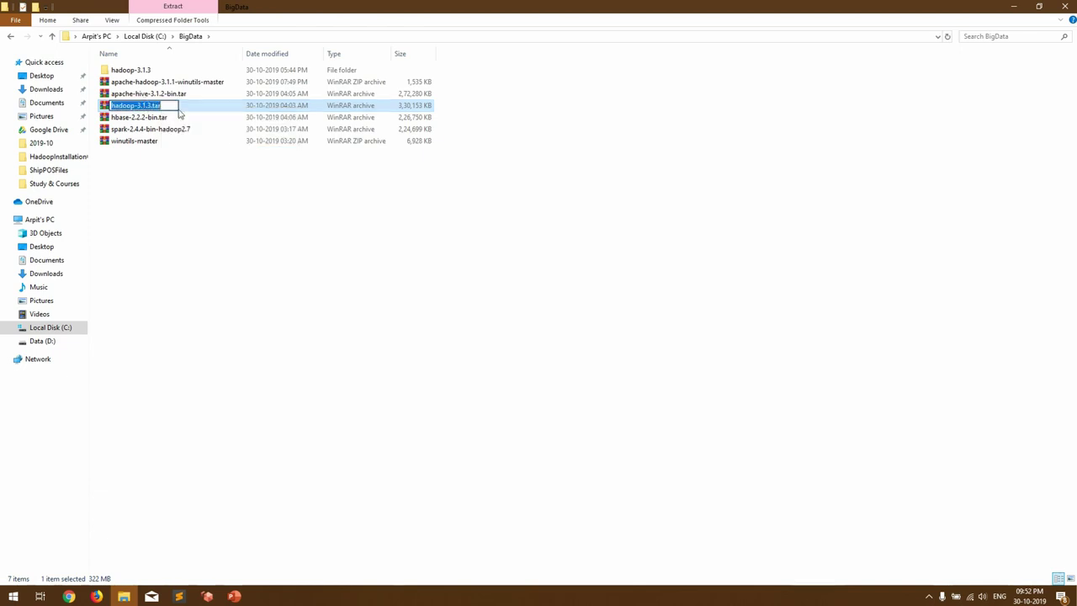
{"action": "key", "text": "Escape"}
{"action": "key", "text": "End"}
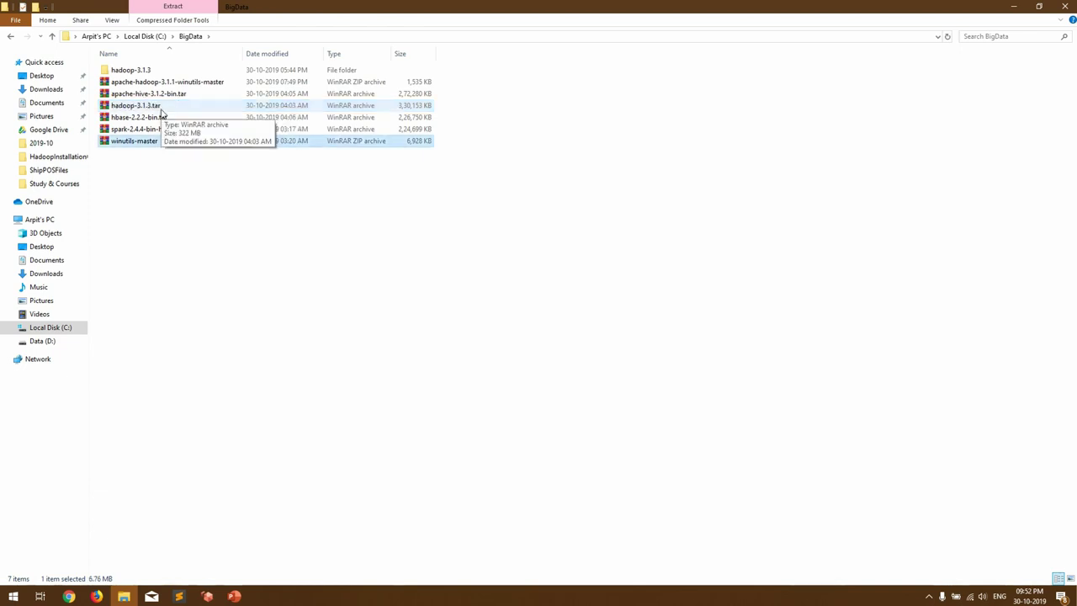
{"action": "left_click", "coordinate": [161, 108]}
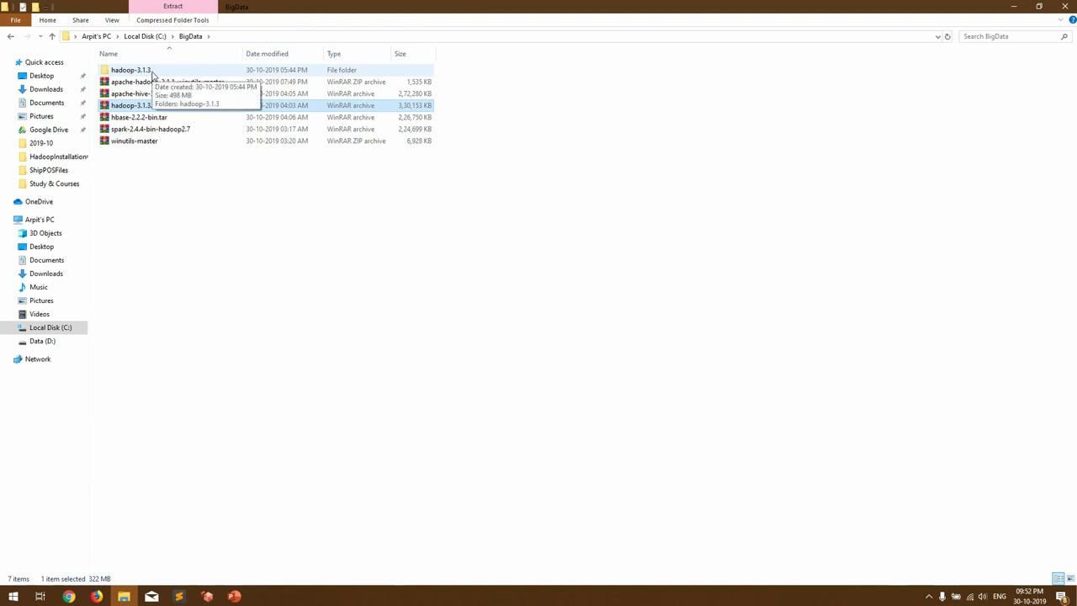
- Move all files and folders from the nested hadoop-3.1.3 folder up into C:\BigData\hadoop-3.1.3
{"action": "double_click", "coordinate": [131, 70]}
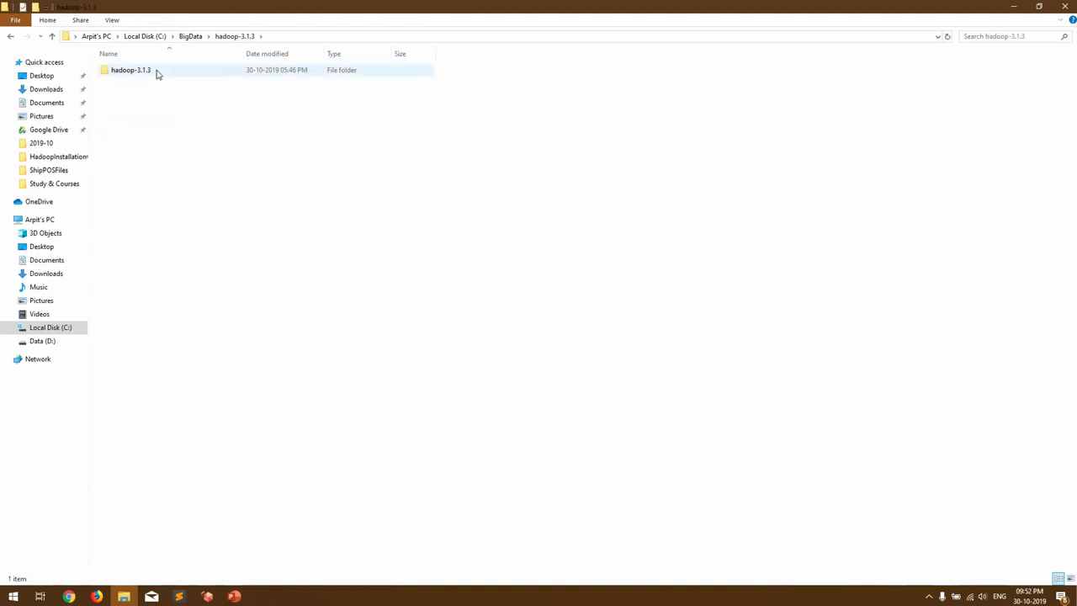
{"action": "double_click", "coordinate": [150, 72]}
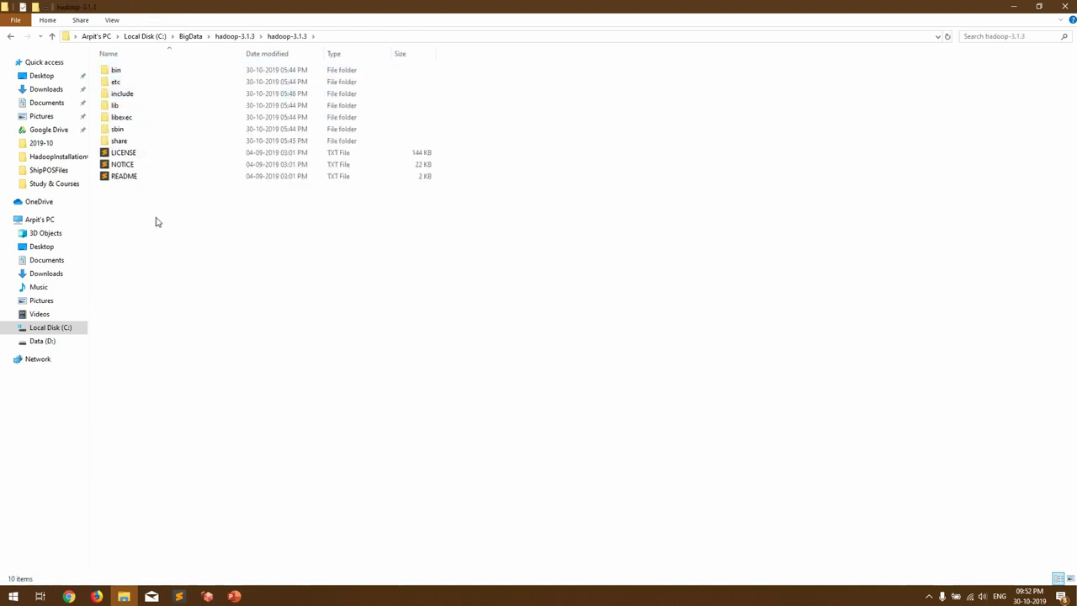
{"action": "left_click_drag", "start_coordinate": [145, 226], "coordinate": [141, 72]}
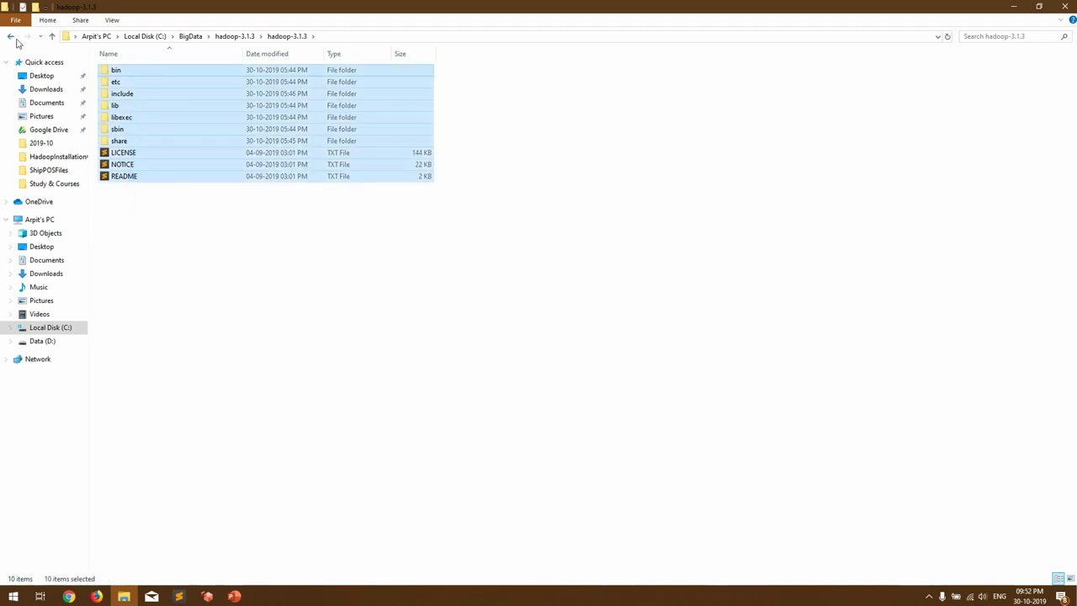
{"action": "left_click", "coordinate": [10, 36]}
{"action": "left_click", "coordinate": [10, 36]}
{"action": "double_click", "coordinate": [134, 74]}
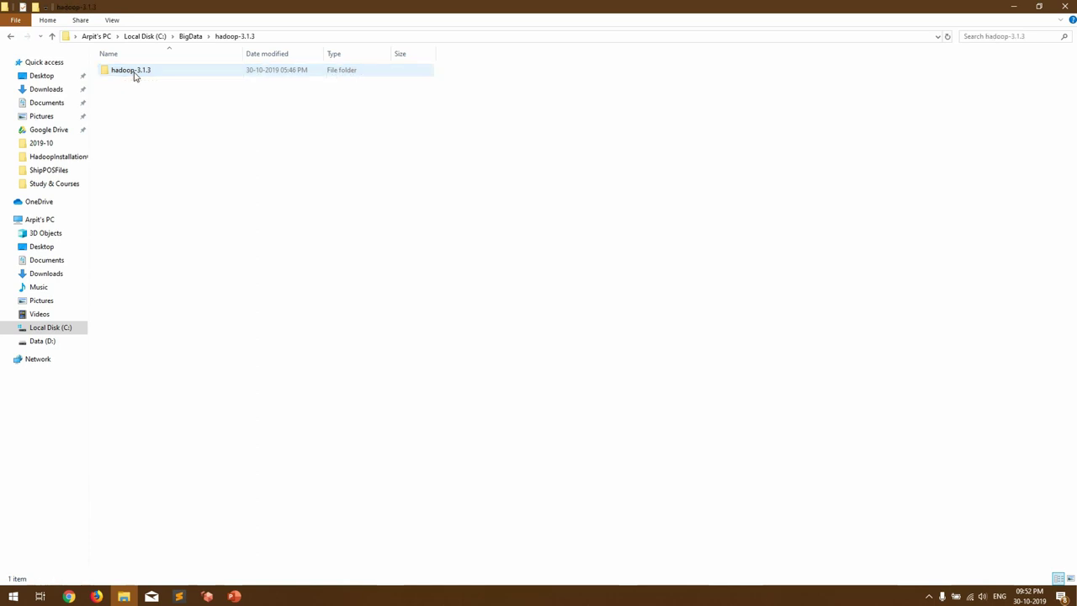
{"action": "double_click", "coordinate": [135, 74]}
{"action": "key", "text": "ctrl+a"}
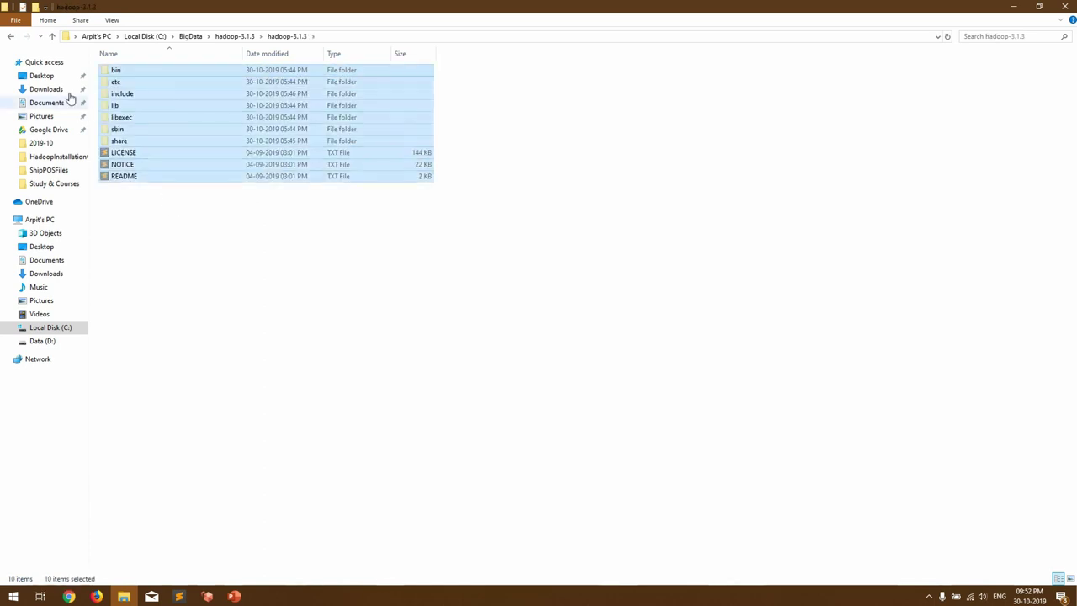
{"action": "left_click", "coordinate": [10, 36]}
{"action": "left_click", "coordinate": [140, 152]}
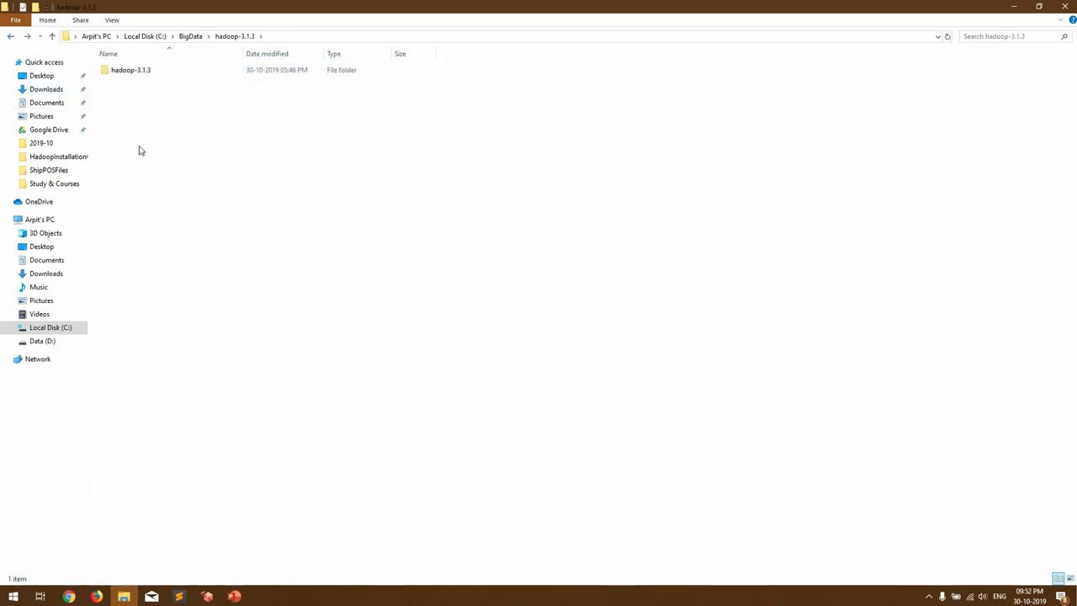
{"action": "key", "text": "ctrl+v"}
- Check that the inner hadoop-3.1.3 folder is empty and permanently delete it
{"action": "double_click", "coordinate": [145, 93]}
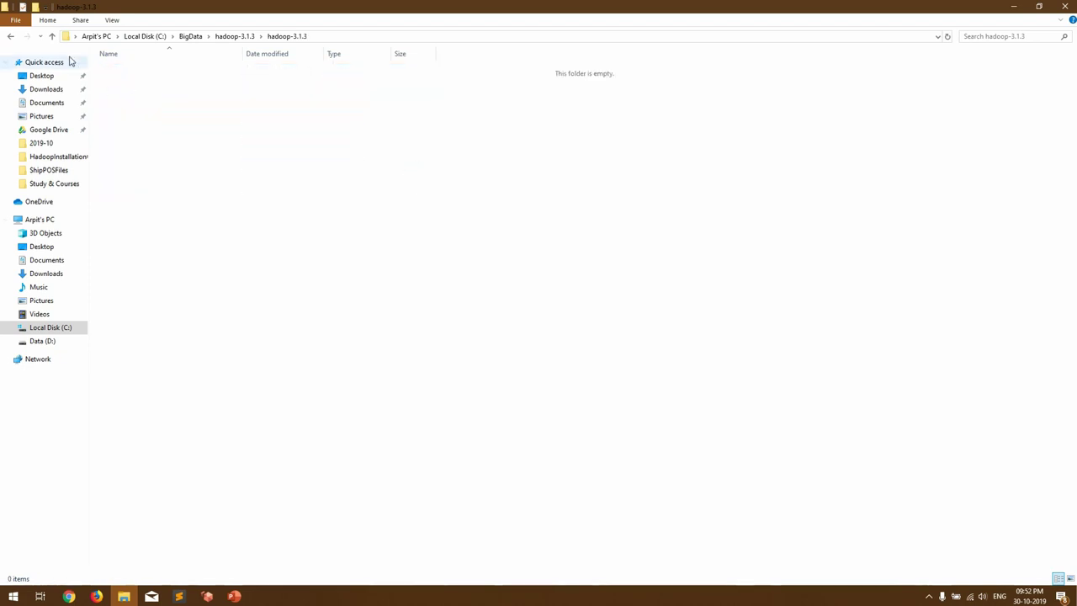
{"action": "left_click", "coordinate": [10, 36]}
{"action": "left_click", "coordinate": [141, 93]}
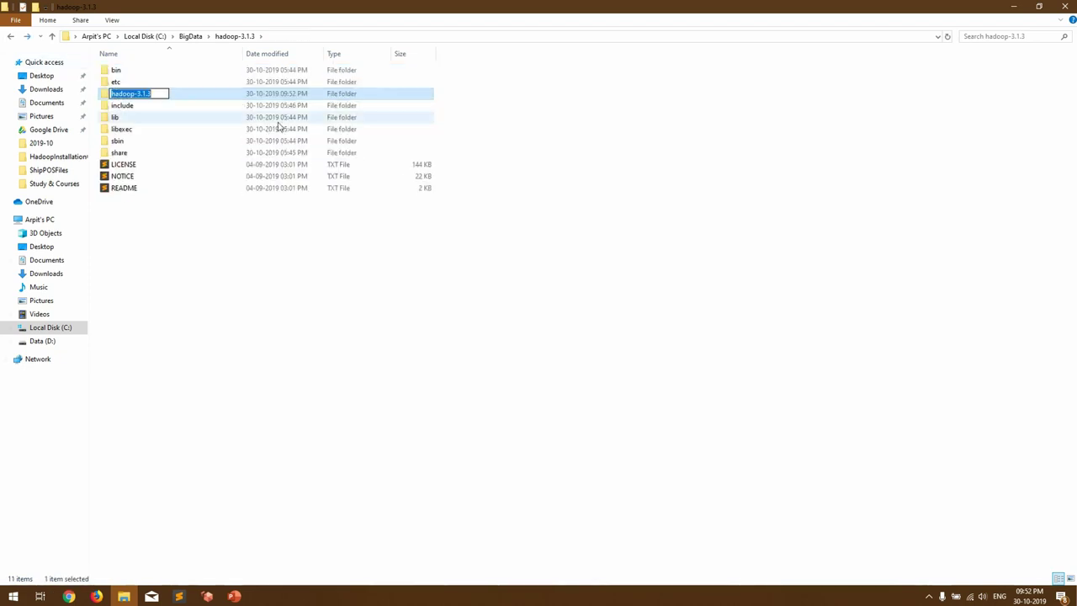
{"action": "key", "text": "Escape"}
{"action": "key", "text": "shift+Delete"}
{"action": "key", "text": "Return"}
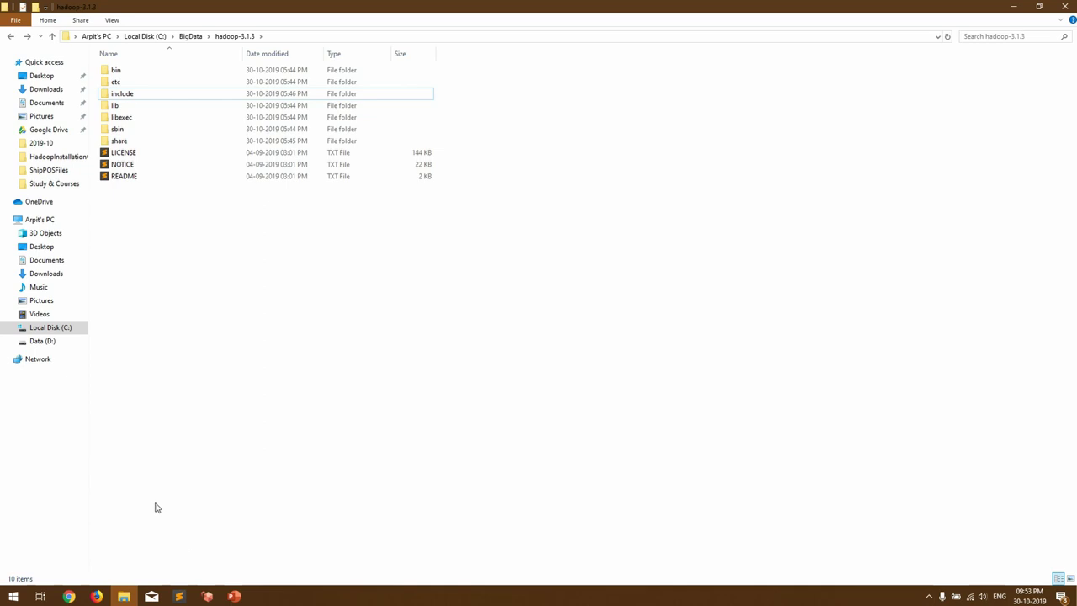
- Open the bin folder inside C:\BigData\hadoop-3.1.3 and copy its full path
{"action": "left_click", "coordinate": [124, 72]}
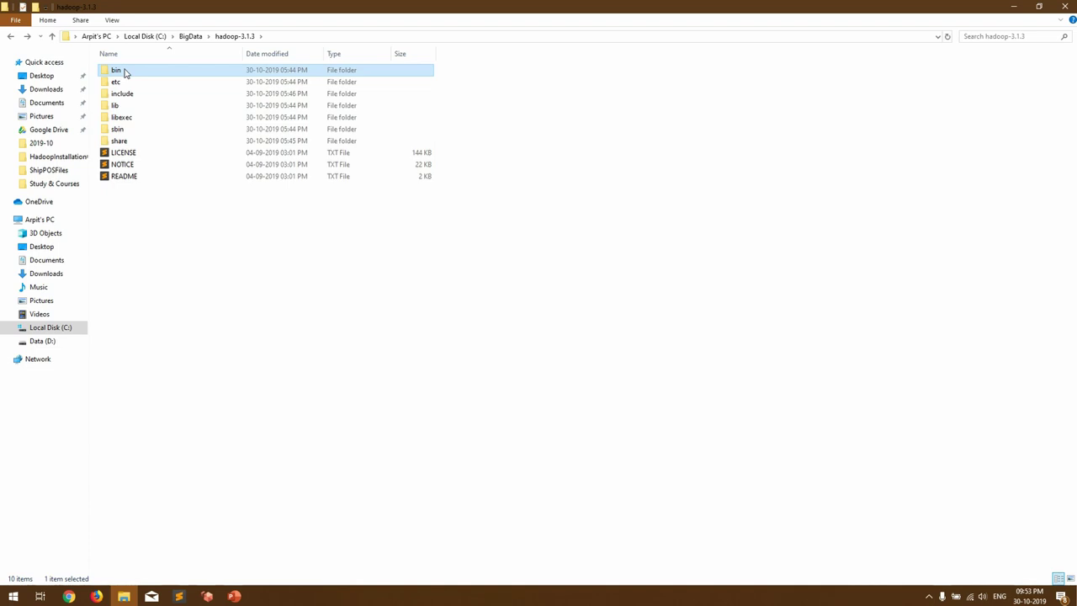
{"action": "double_click", "coordinate": [124, 73]}
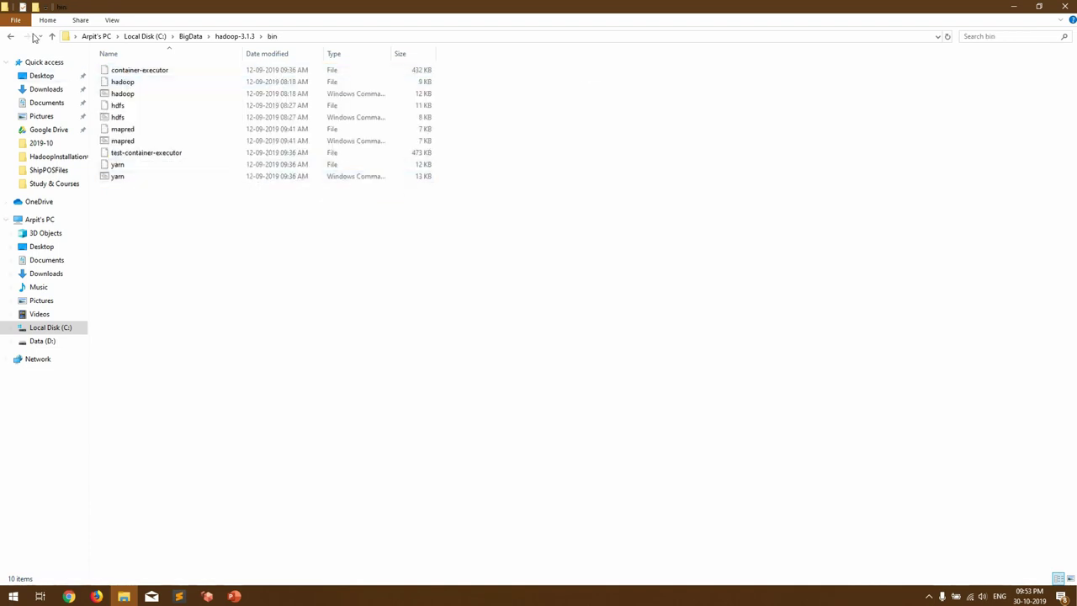
{"action": "left_click", "coordinate": [11, 36]}
{"action": "double_click", "coordinate": [158, 73]}
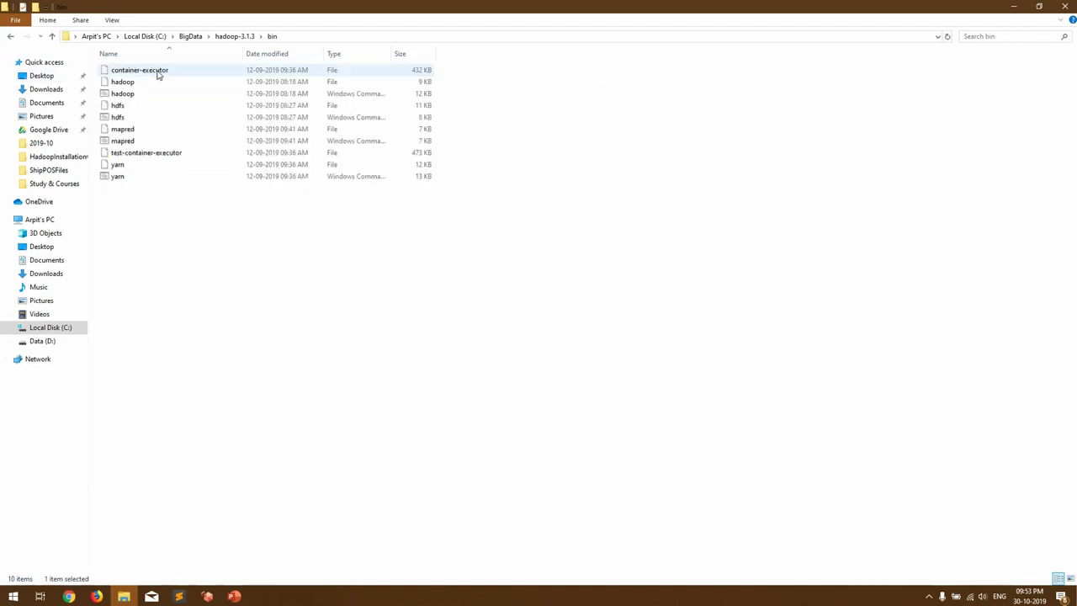
{"action": "left_click", "coordinate": [340, 38]}
{"action": "key", "text": "ctrl+c"}
- Add C:\BigData\hadoop-3.1.3\bin as a new entry in the system Path environment variable
{"action": "key", "text": "super+d"}
{"action": "right_click", "coordinate": [21, 19]}
{"action": "left_click", "coordinate": [84, 149]}
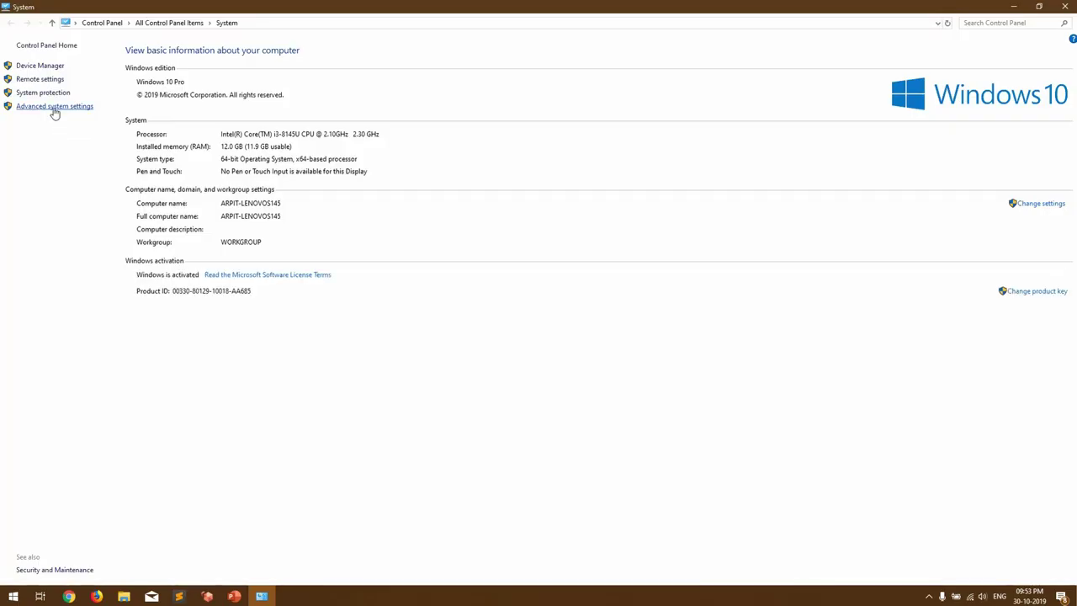
{"action": "left_click", "coordinate": [53, 107]}
{"action": "left_click", "coordinate": [299, 337]}
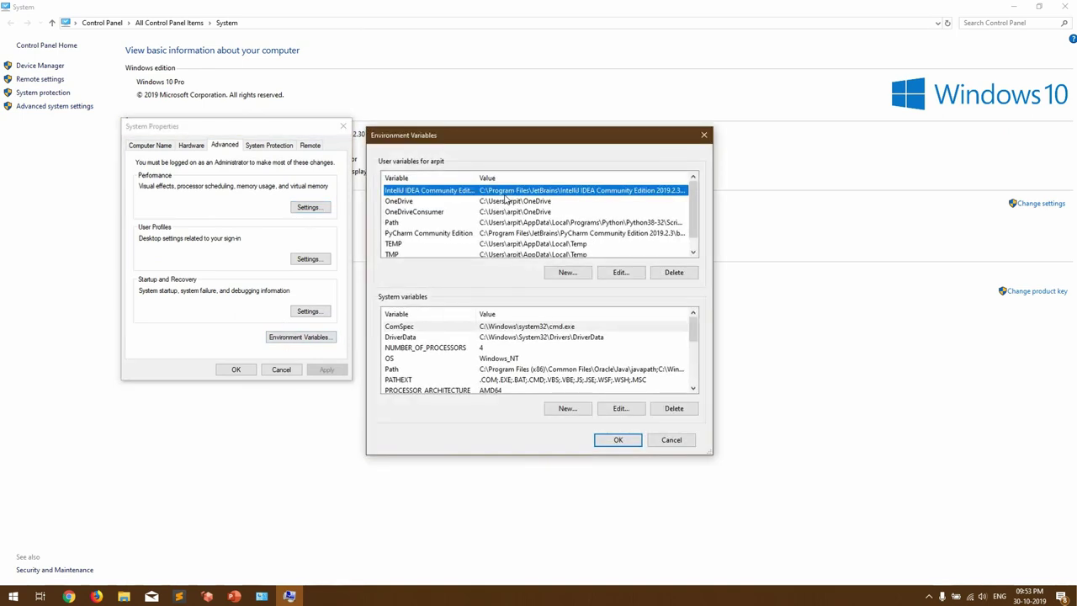
{"action": "left_click", "coordinate": [410, 371]}
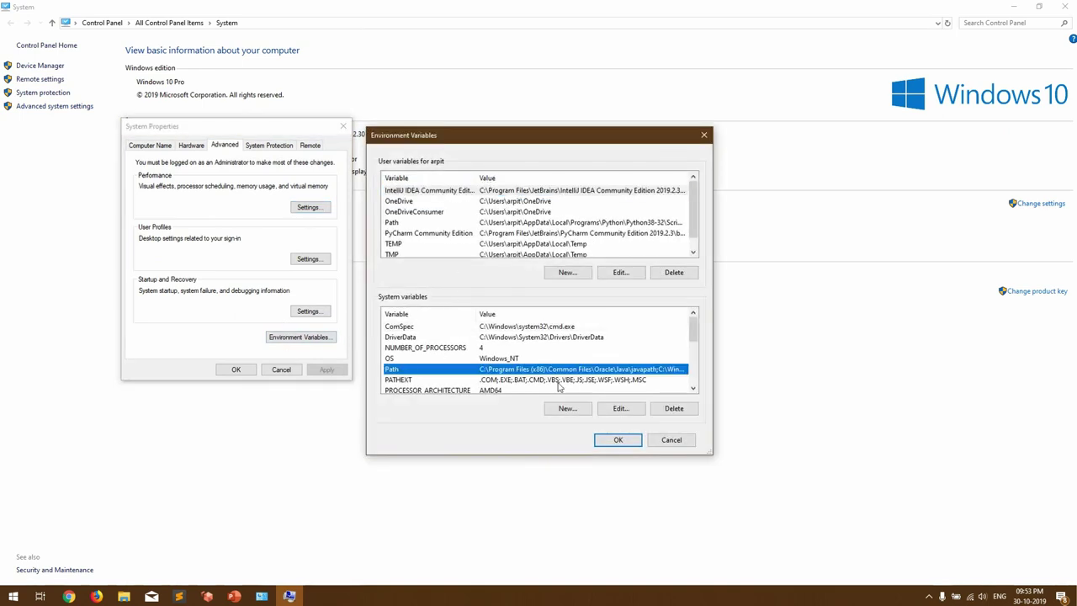
{"action": "left_click", "coordinate": [620, 409]}
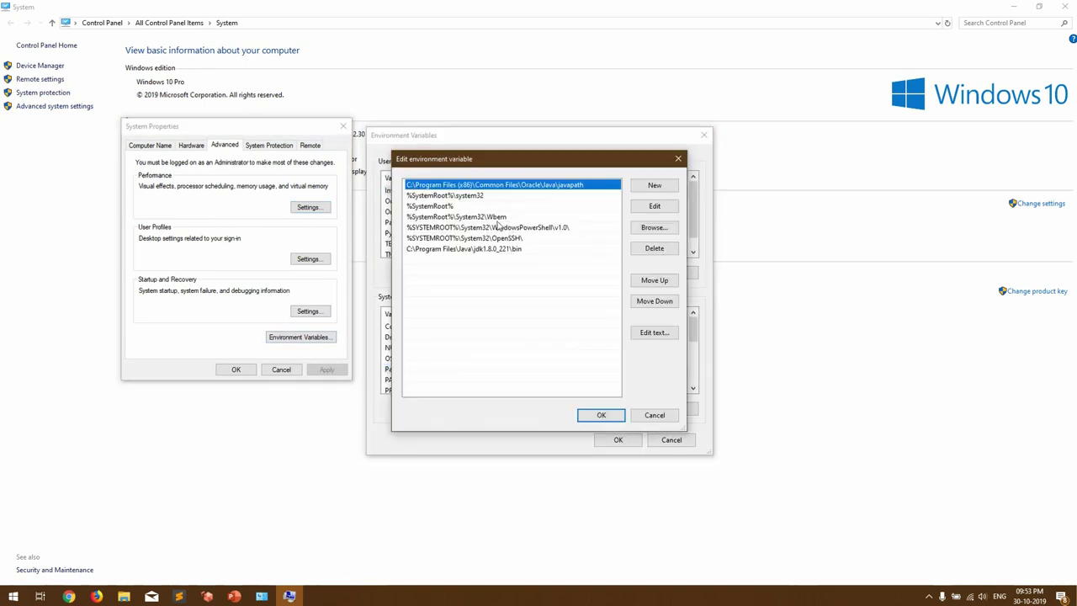
{"action": "left_click", "coordinate": [655, 185]}
{"action": "key", "text": "ctrl+v"}
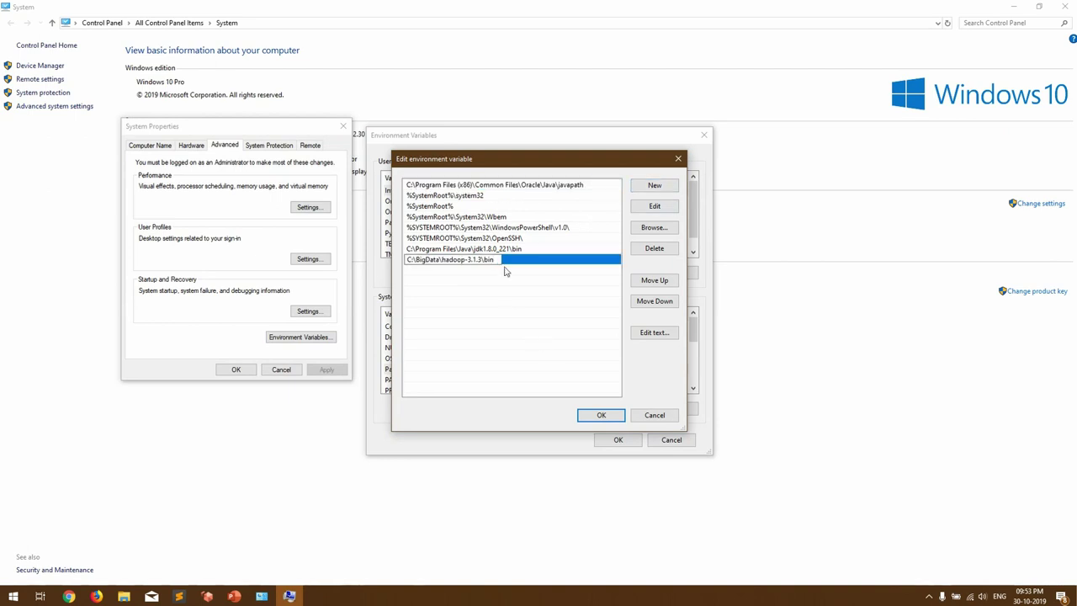
{"action": "left_click", "coordinate": [603, 416]}
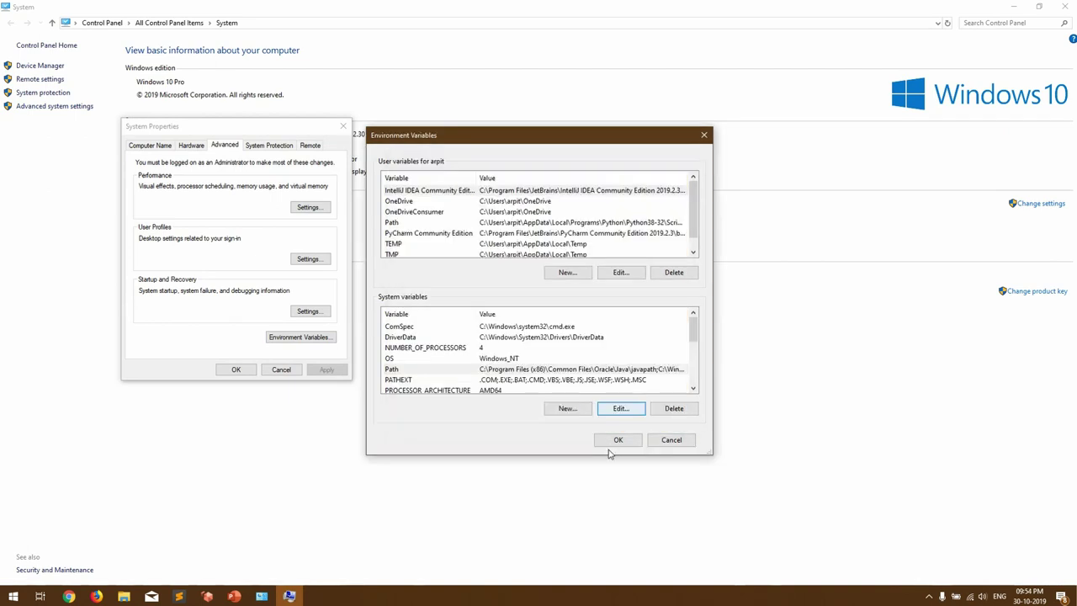
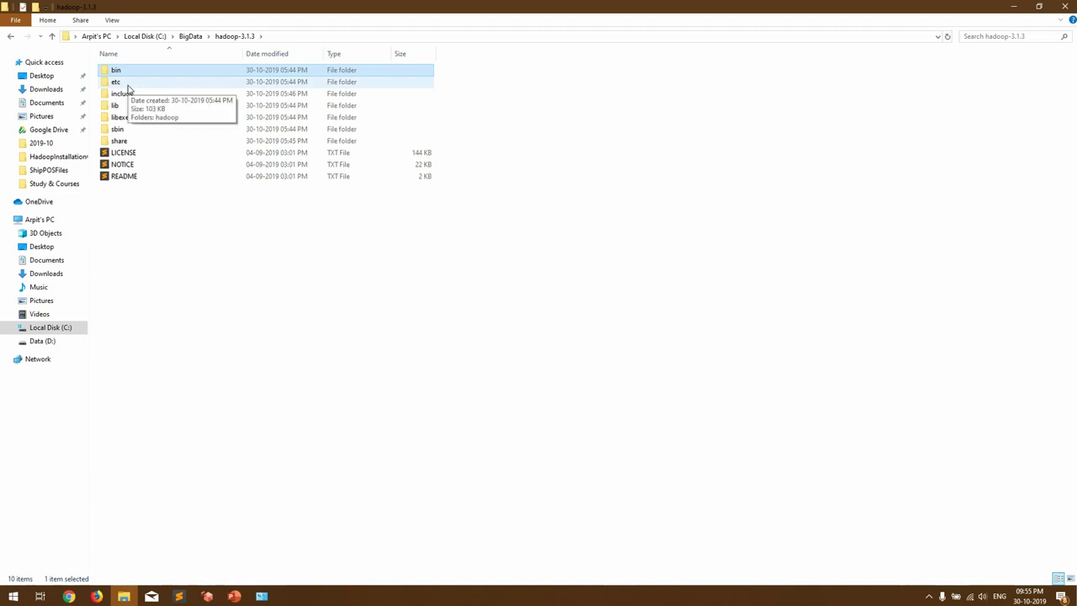
- Open Hadoop's etc\hadoop folder, select the core-site, mapred-site, hdfs-site, yarn-site and hadoop-env (Windows Command Script) files, and widen the Type column
{"action": "double_click", "coordinate": [128, 85]}
{"action": "double_click", "coordinate": [143, 72]}
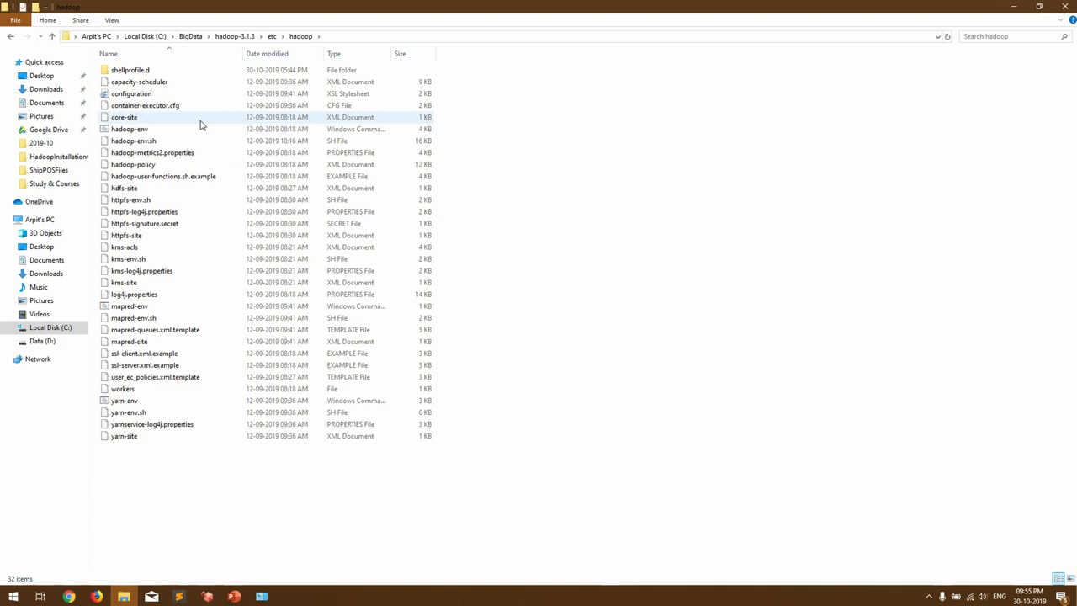
{"action": "left_click", "coordinate": [143, 123]}
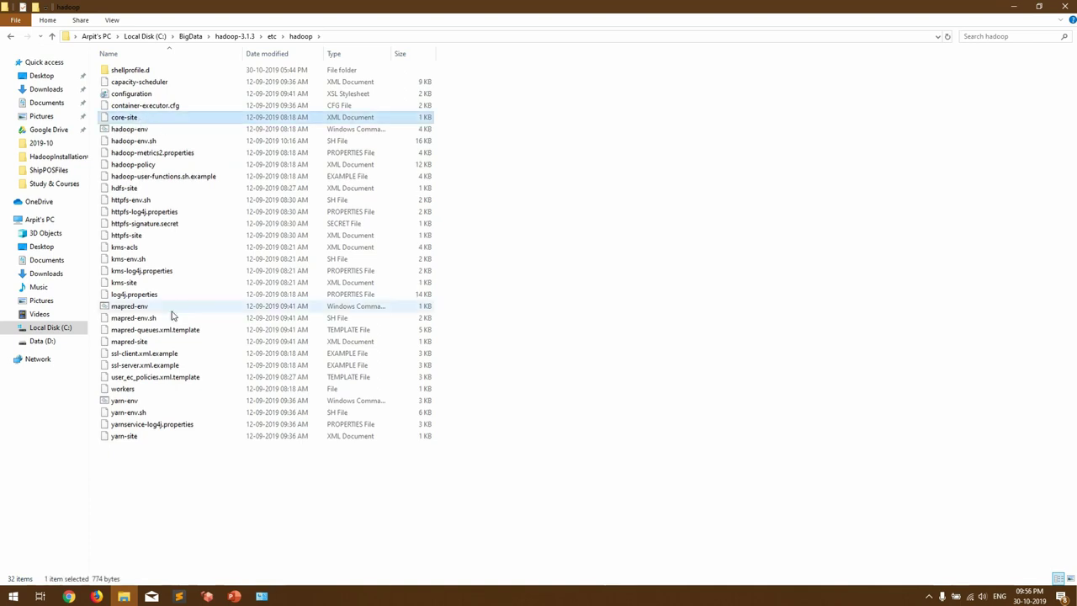
{"action": "left_click", "coordinate": [141, 346], "text": "ctrl"}
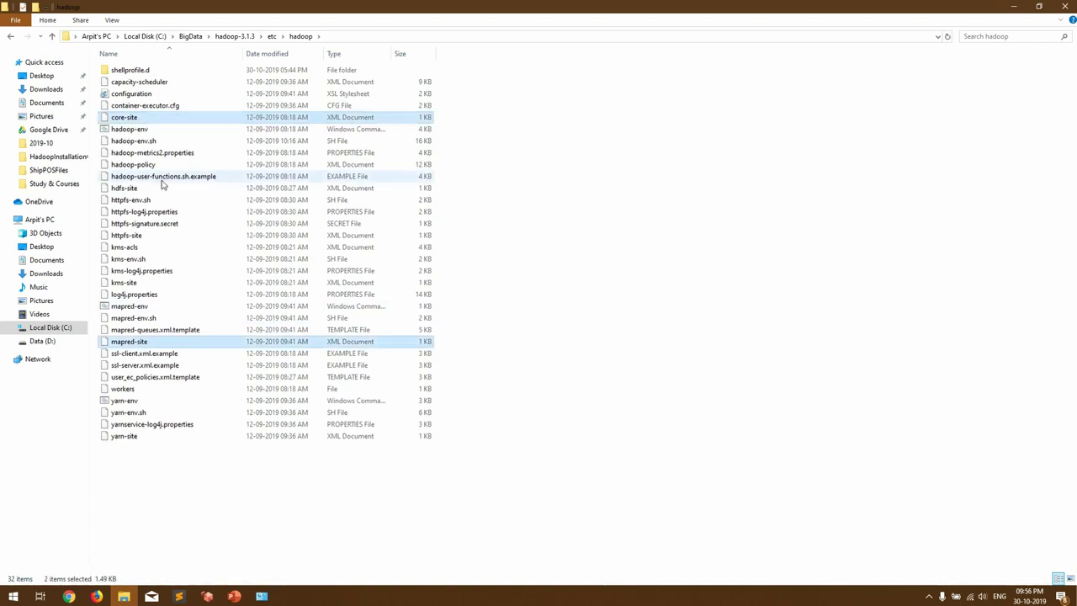
{"action": "left_click", "coordinate": [134, 188], "text": "ctrl"}
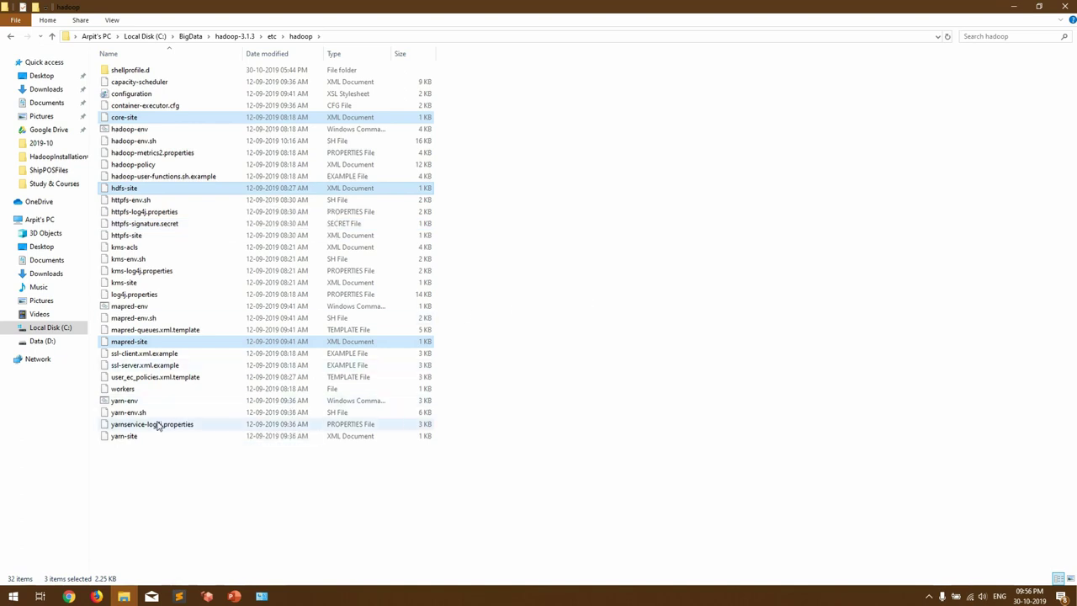
{"action": "left_click", "coordinate": [128, 438], "text": "ctrl"}
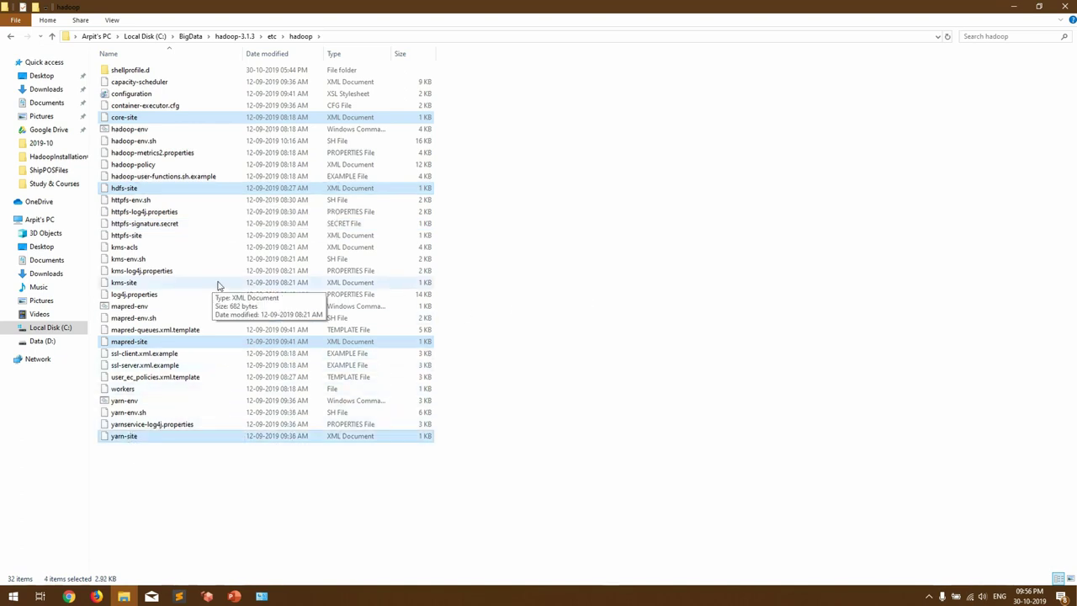
{"action": "left_click", "coordinate": [141, 131], "text": "ctrl"}
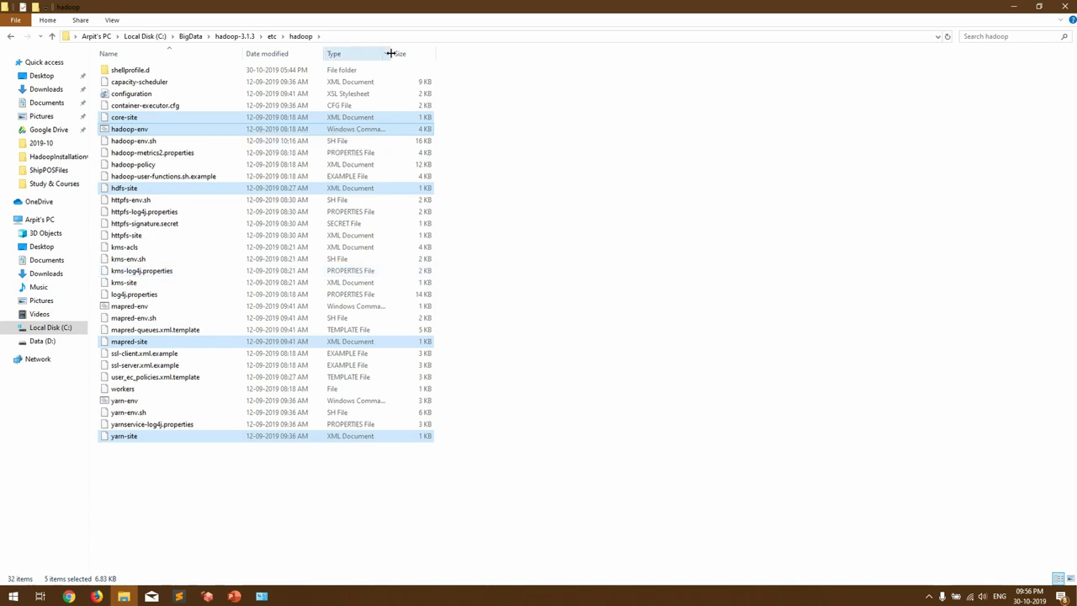
{"action": "left_click_drag", "start_coordinate": [391, 53], "coordinate": [464, 53]}
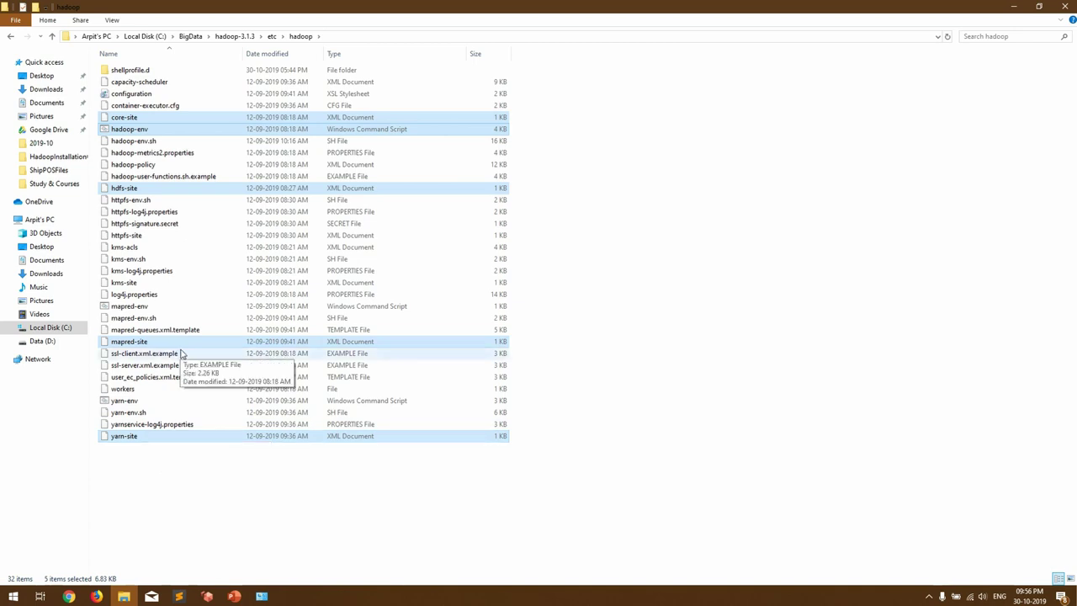
- Open the core-site XML file from Hadoop's etc\hadoop folder in Sublime Text
{"action": "left_click", "coordinate": [139, 133]}
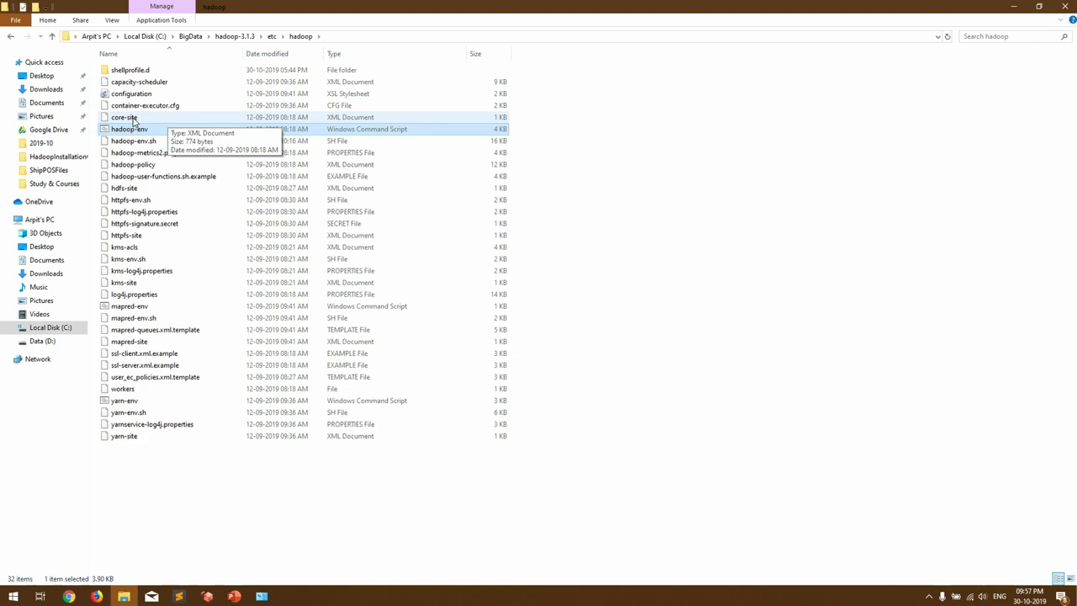
{"action": "left_click", "coordinate": [133, 121]}
{"action": "right_click", "coordinate": [133, 120]}
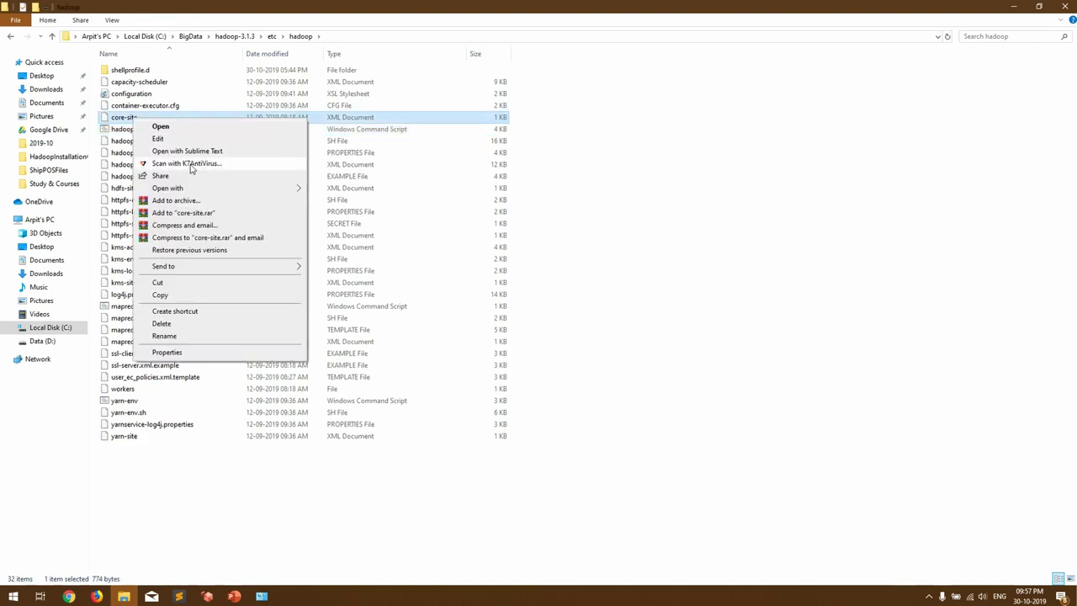
{"action": "left_click", "coordinate": [165, 149]}
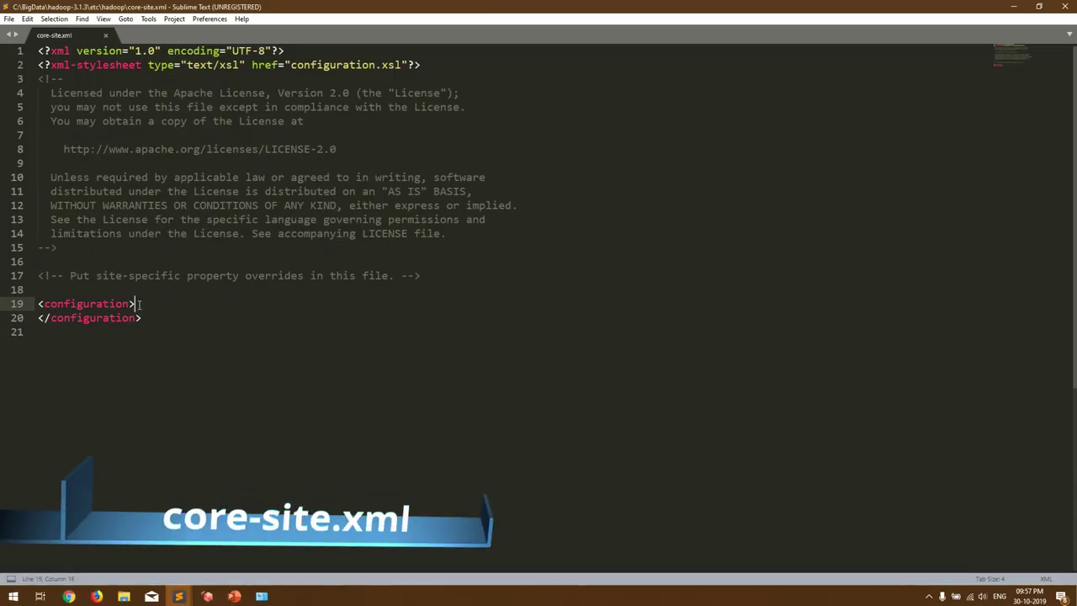
- Add a property named fs.defaultFS with the value hdfs://localhost:9000 inside the configuration element and remove the leftover blank line
{"action": "key", "text": "Return"}
{"action": "key", "text": "Return"}
{"action": "key", "text": "Up"}
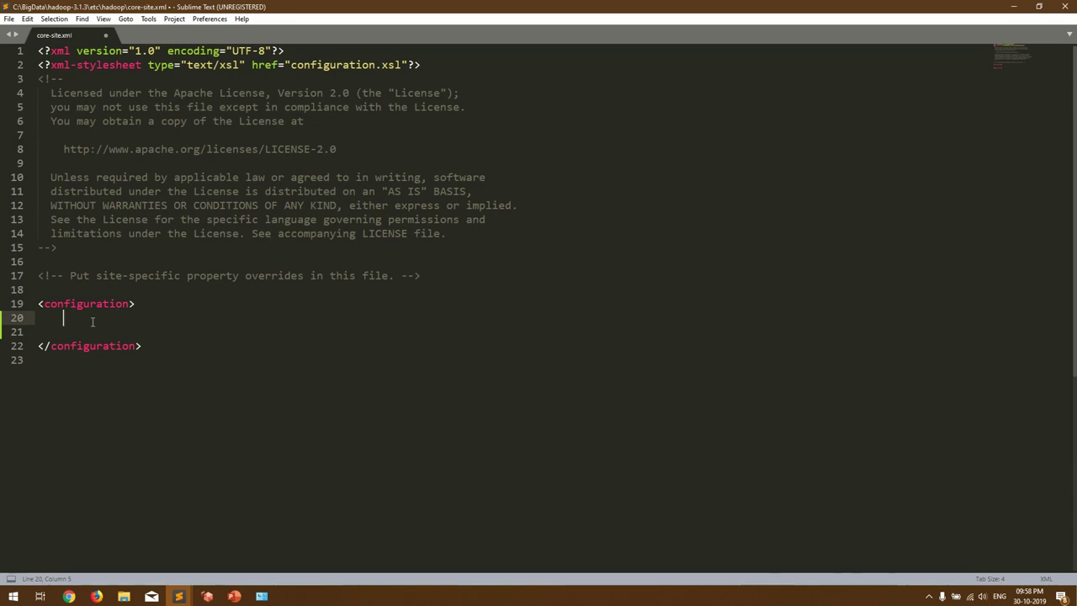
{"action": "type", "text": "<property>        <name>fs.defaultFS</name>        <value>hdfs://localhost:9000</value>    </property>"}
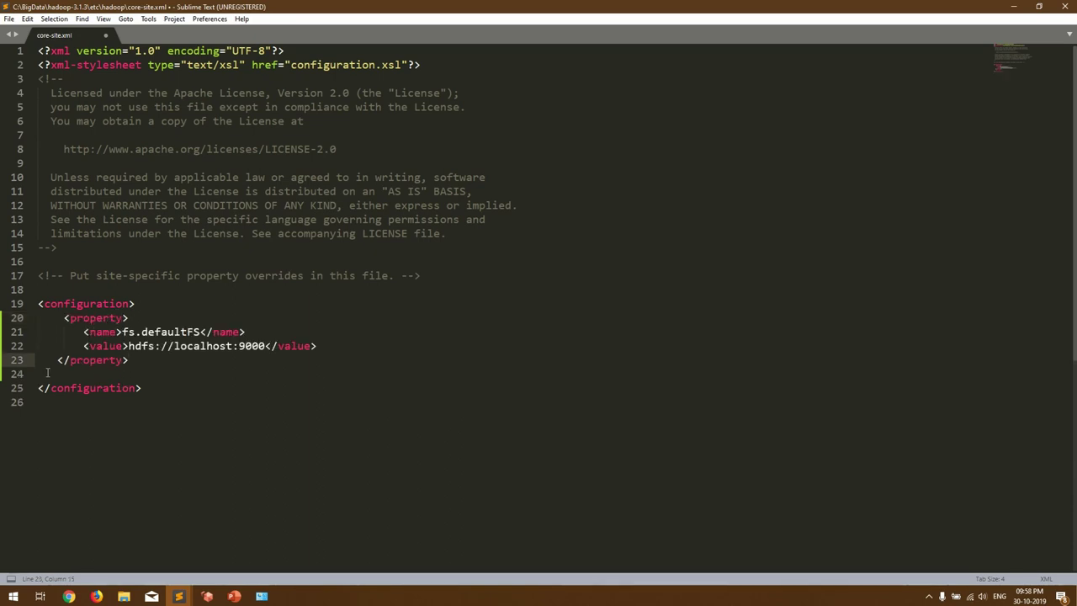
{"action": "left_click", "coordinate": [122, 372]}
{"action": "key", "text": "BackSpace"}
- Check the fs.defaultFS name and value in core-site.xml, and save and close the file
{"action": "double_click", "coordinate": [171, 331]}
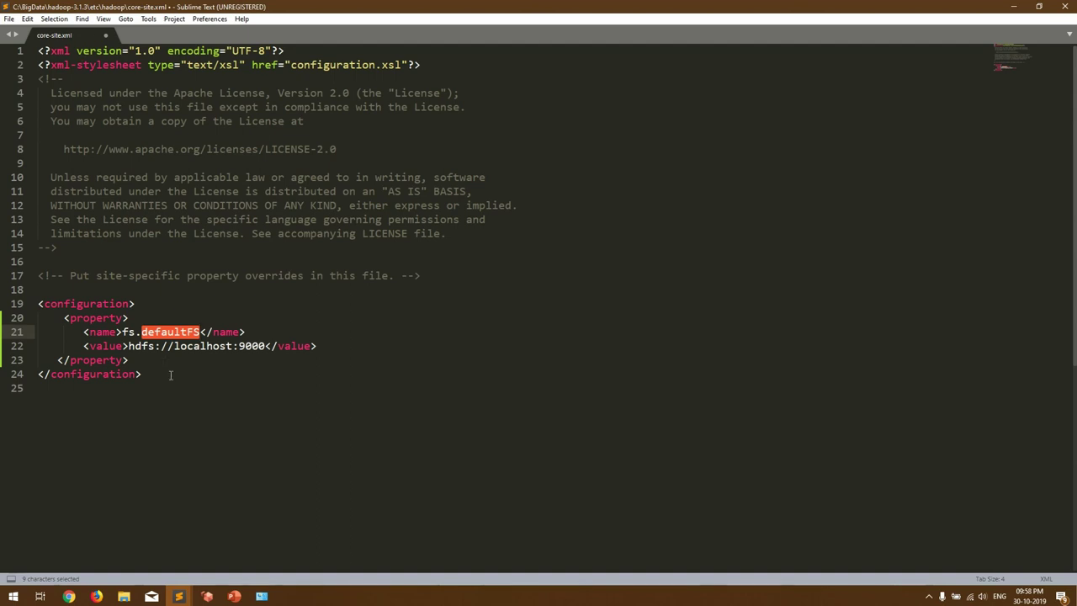
{"action": "left_click", "coordinate": [143, 331]}
{"action": "left_click_drag", "start_coordinate": [141, 332], "coordinate": [202, 332]}
{"action": "left_click", "coordinate": [129, 360]}
{"action": "mouse_move", "coordinate": [266, 346]}
{"action": "left_mouse_down"}
{"action": "mouse_move", "coordinate": [162, 346]}
{"action": "mouse_move", "coordinate": [266, 346]}
{"action": "left_mouse_up"}
{"action": "left_click", "coordinate": [166, 346]}
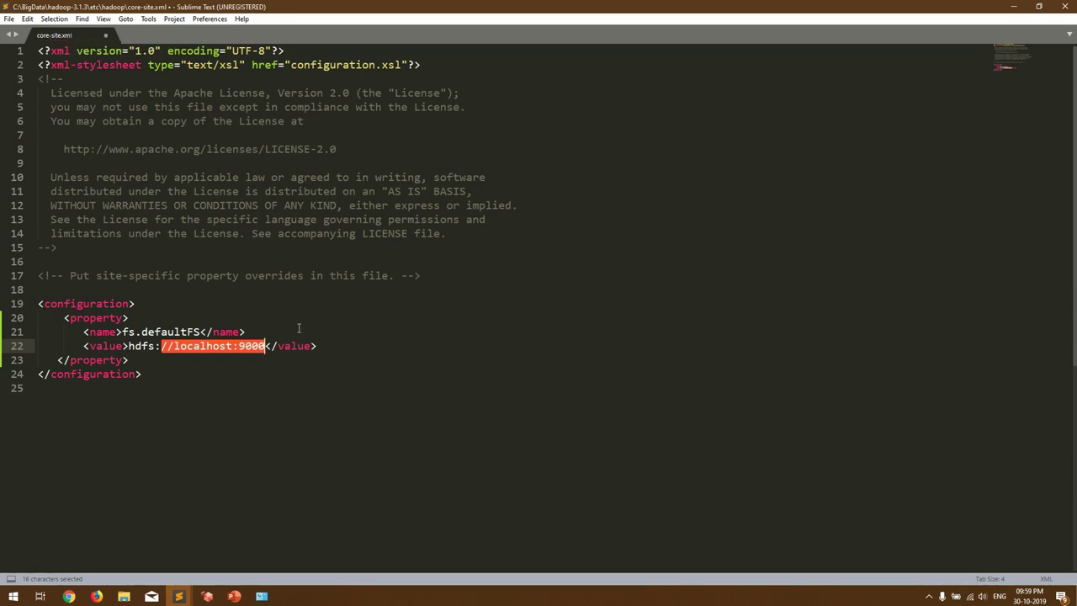
{"action": "left_click", "coordinate": [105, 35]}
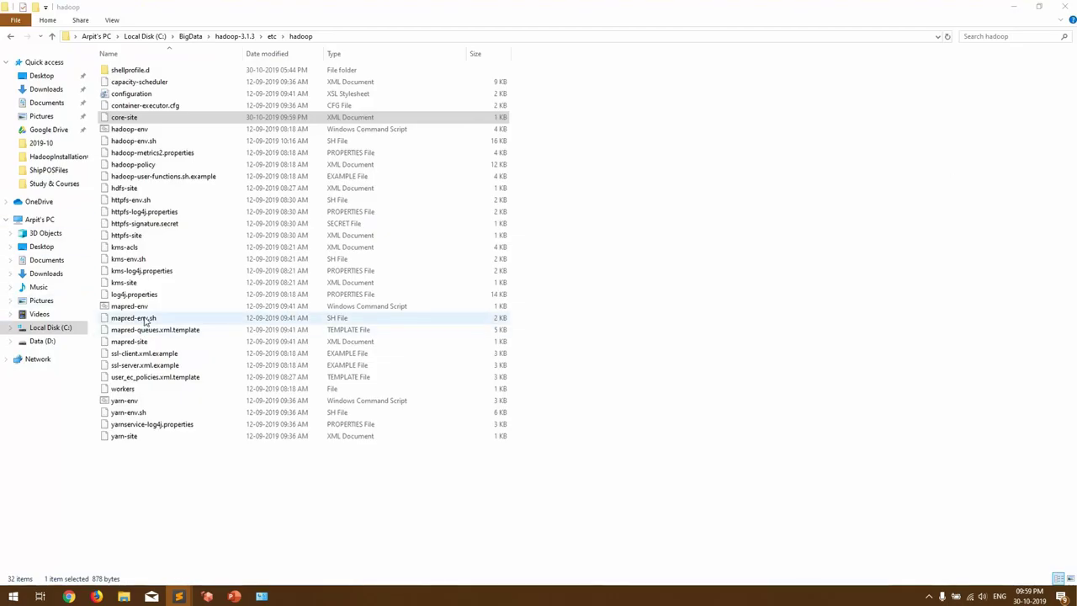
- In mapred-site.xml, add a property named mapreduce.framework.name with the value yarn using Sublime Text, and save and close the file
{"action": "right_click", "coordinate": [143, 345]}
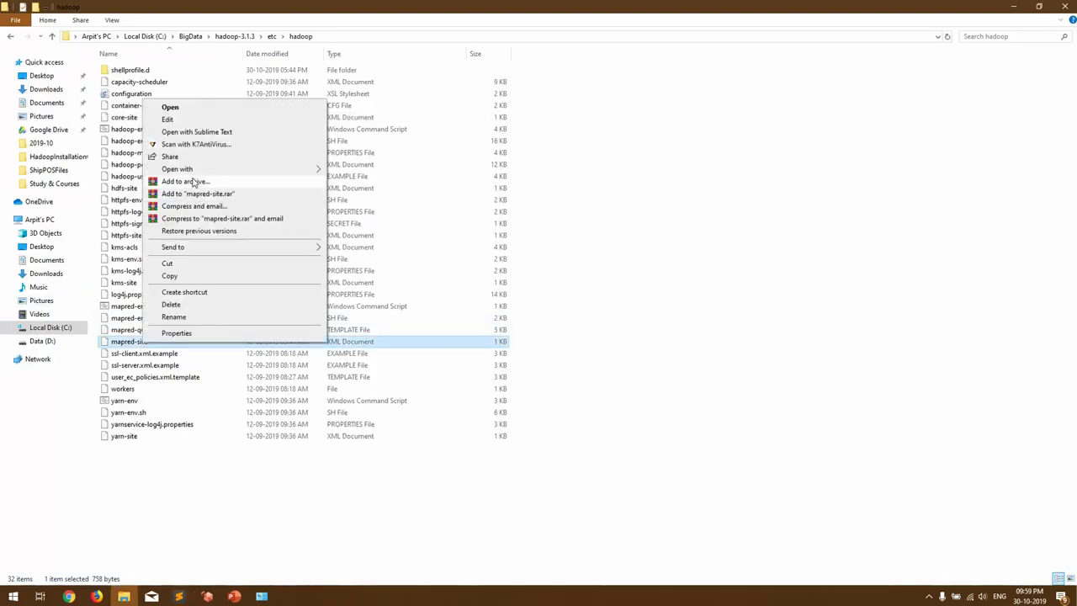
{"action": "left_click", "coordinate": [199, 132]}
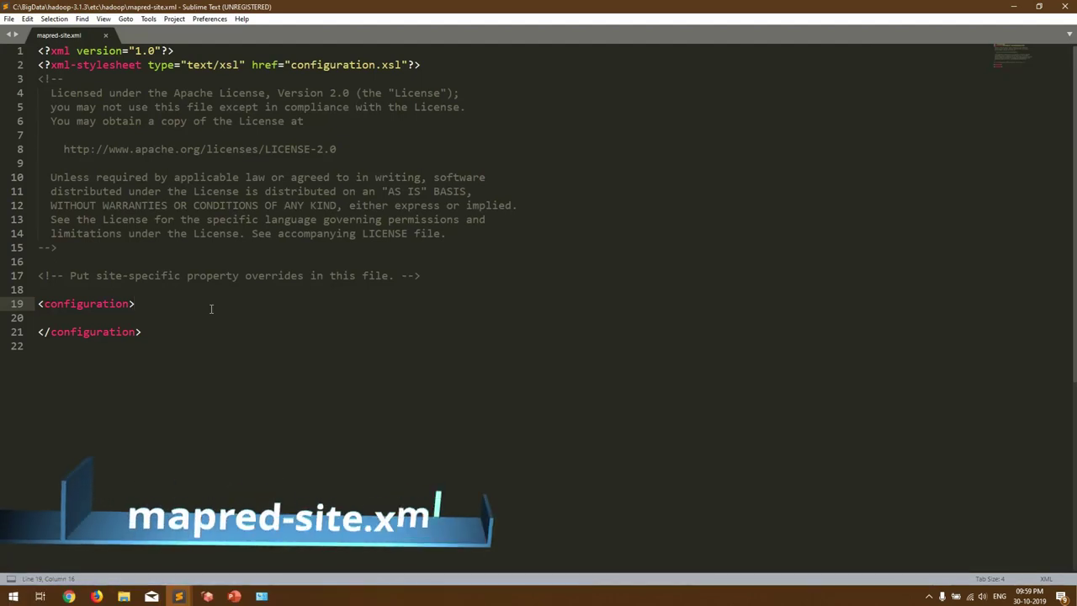
{"action": "key", "text": "Return"}
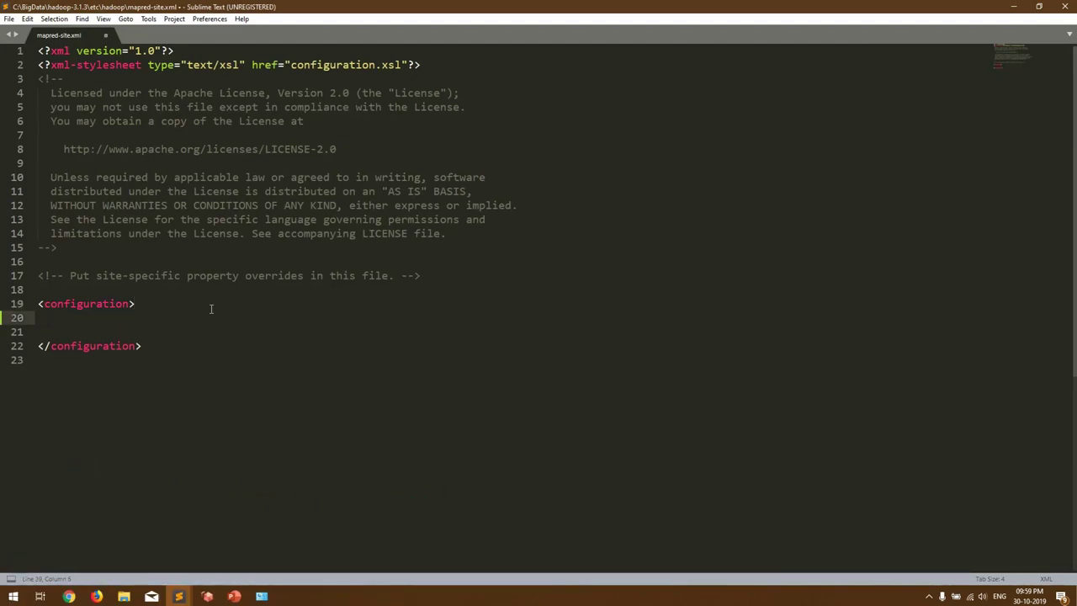
{"action": "type", "text": "<property>     <name>mapreduce.framework.name</name>     <value>yarn</value> </property>"}
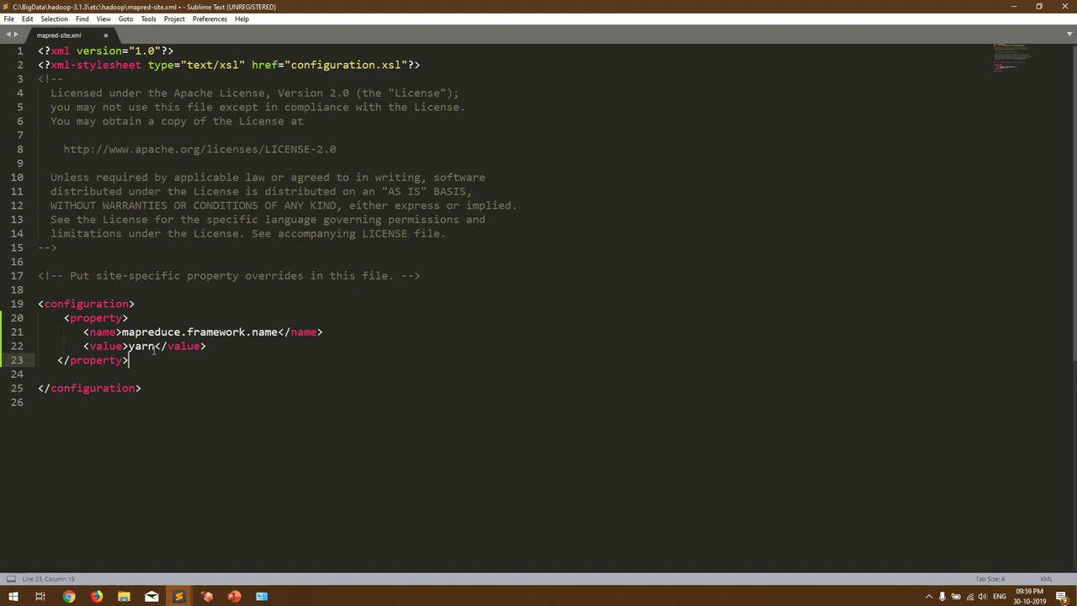
{"action": "key", "text": "Delete"}
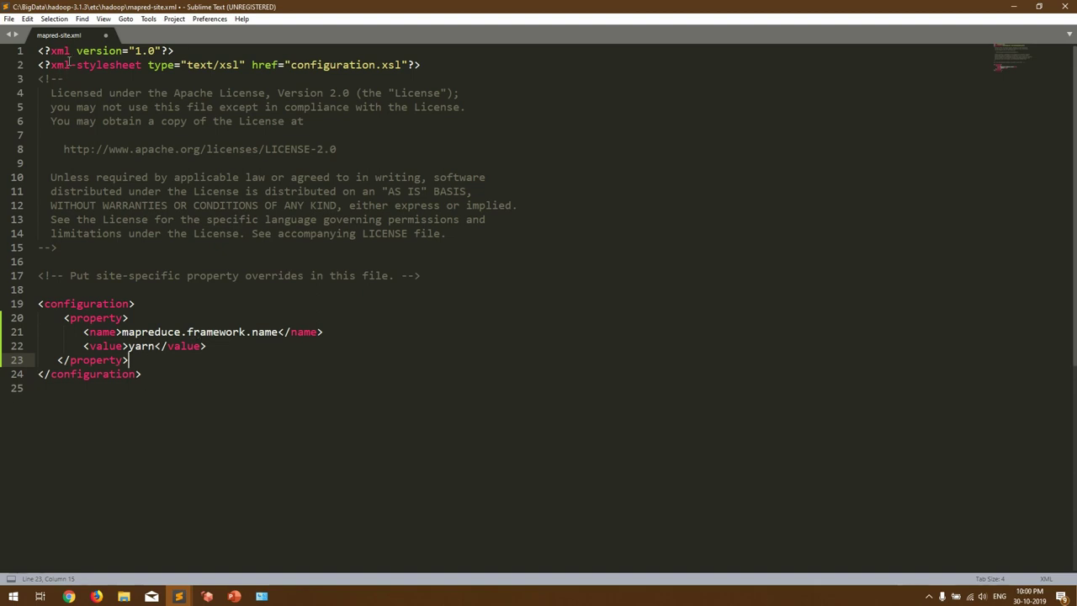
{"action": "key", "text": "ctrl+s"}
{"action": "left_click", "coordinate": [105, 36]}
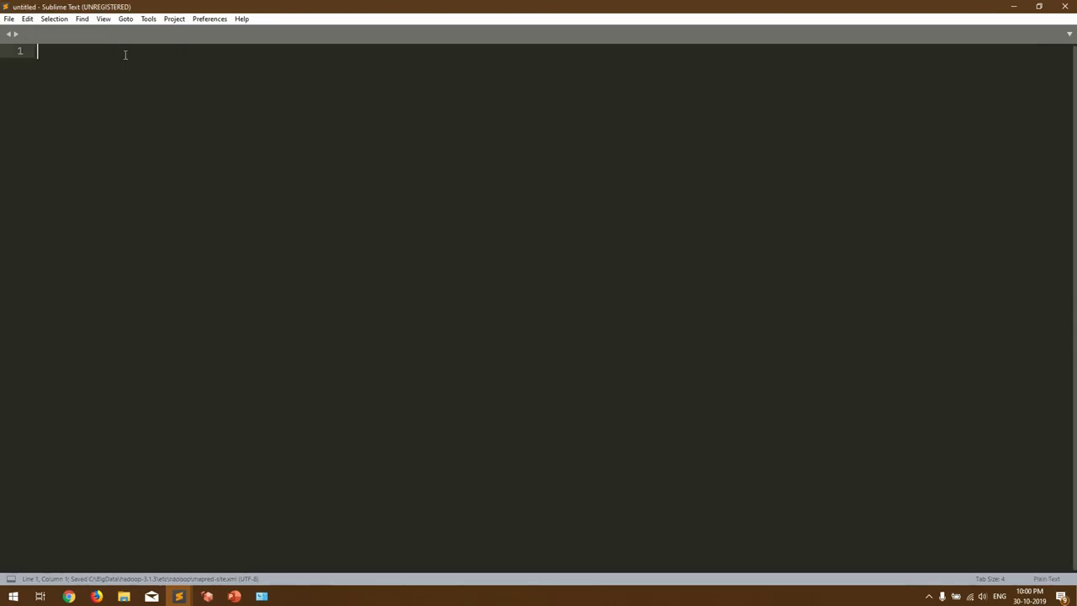
- Return to the etc\hadoop folder and open the yarn-site XML file in Sublime Text
{"action": "key", "text": "alt+Tab"}
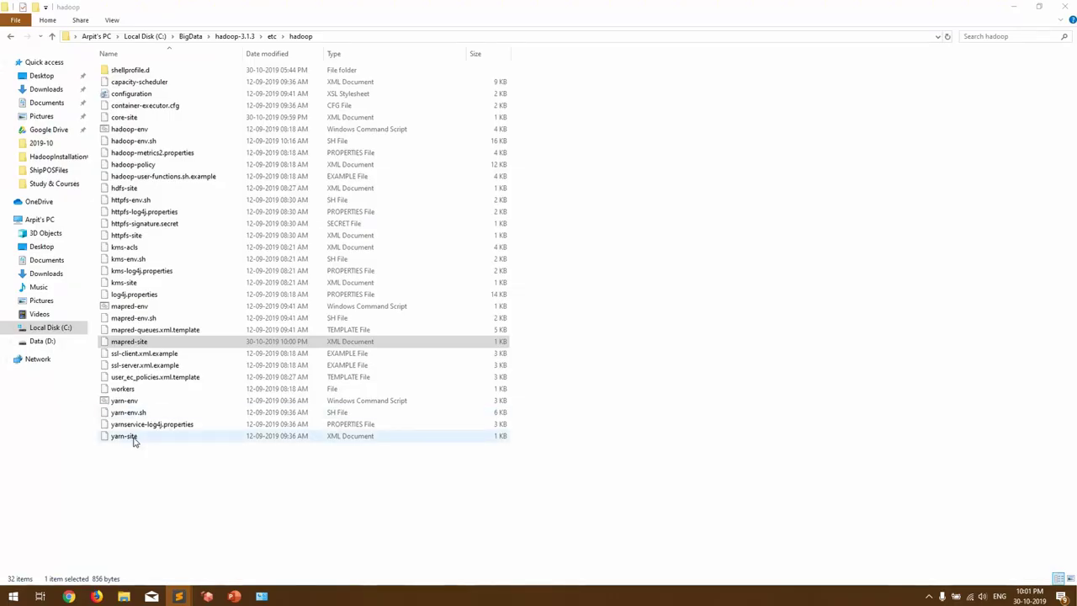
{"action": "left_click", "coordinate": [132, 440]}
{"action": "right_click", "coordinate": [132, 440]}
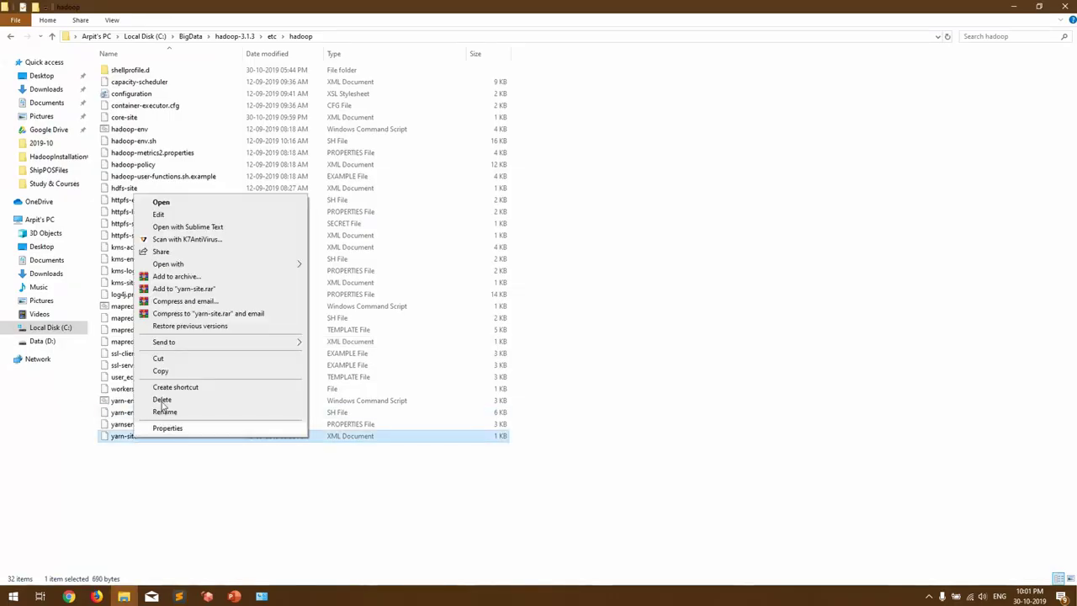
{"action": "left_click", "coordinate": [193, 228]}
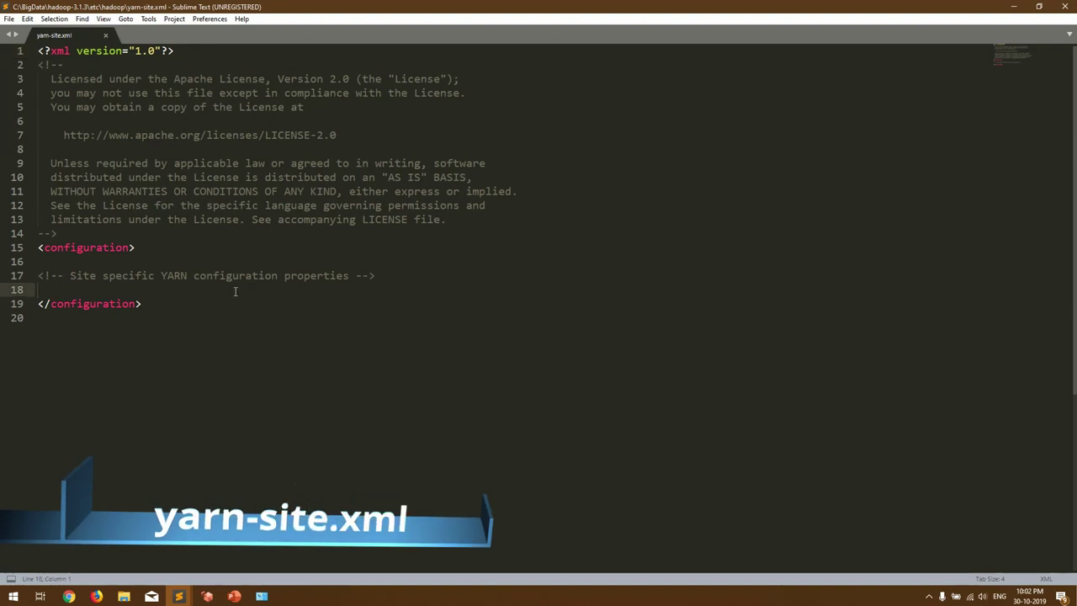
- Add properties yarn.nodemanager.aux-services as mapreduce_shuffle and yarn.nodemanager.auxservices.mapreduce.shuffle.class as org.apache.hadoop.mapred.ShuffleHandler, and save yarn-site.xml
{"action": "key", "text": "Tab"}
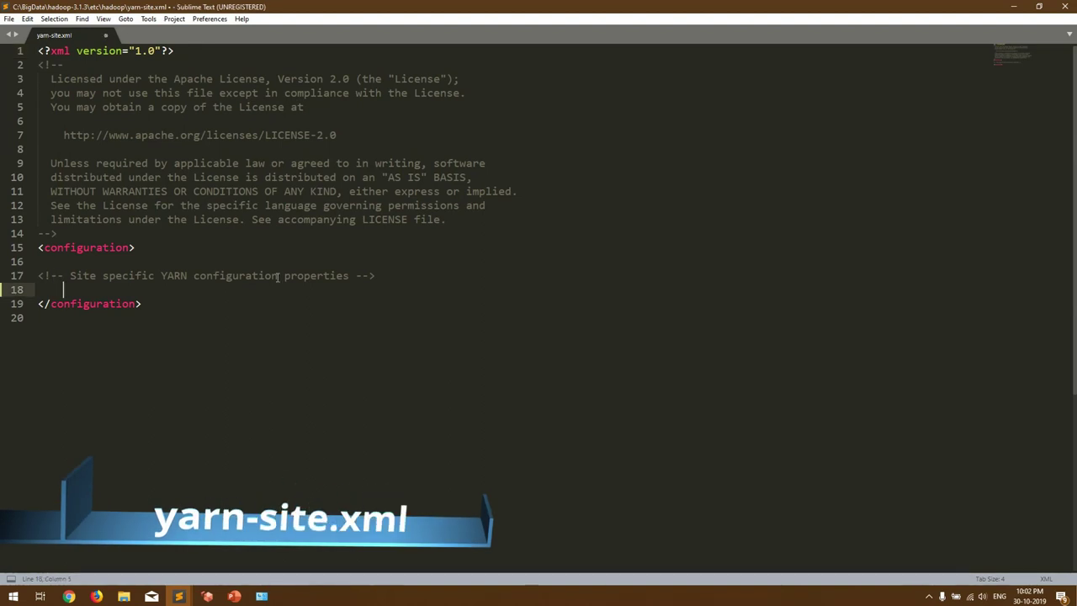
{"action": "type", "text": "<property> \t\t<name>yarn.nodemanager.aux-services</name> \t\t<value>mapreduce_shuffle</value> \t</property> \t<property> \t\t<name>yarn.nodemanager.auxservices.mapreduce.shuffle.class</name> \t\t<value>org.apache.hadoop.mapred.ShuffleHandler</value> \t</property>"}
{"action": "left_click_drag", "start_coordinate": [63, 289], "coordinate": [128, 389]}
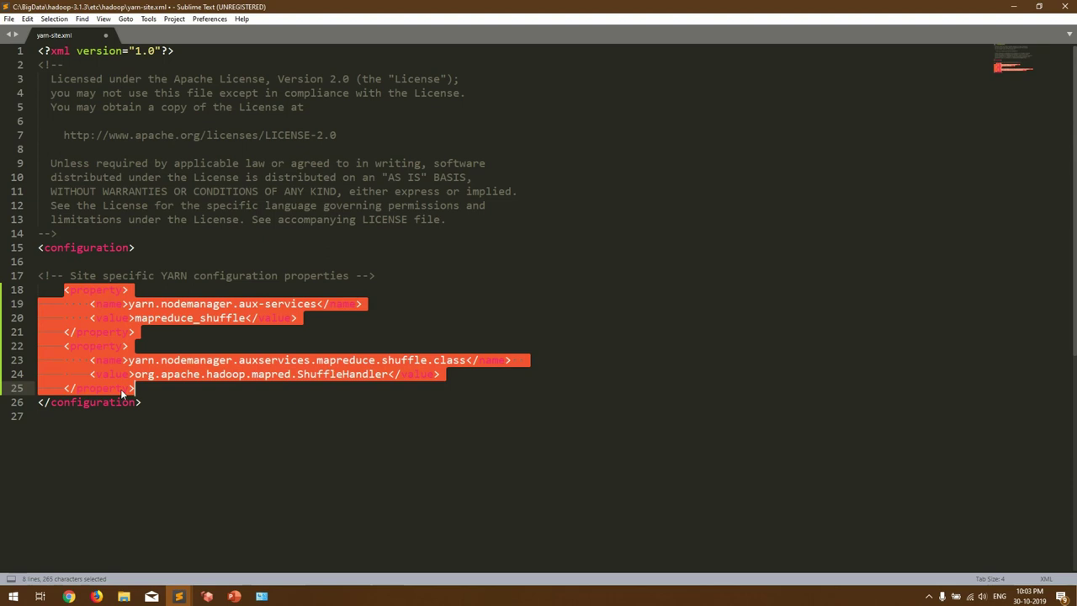
{"action": "key", "text": "ctrl+End"}
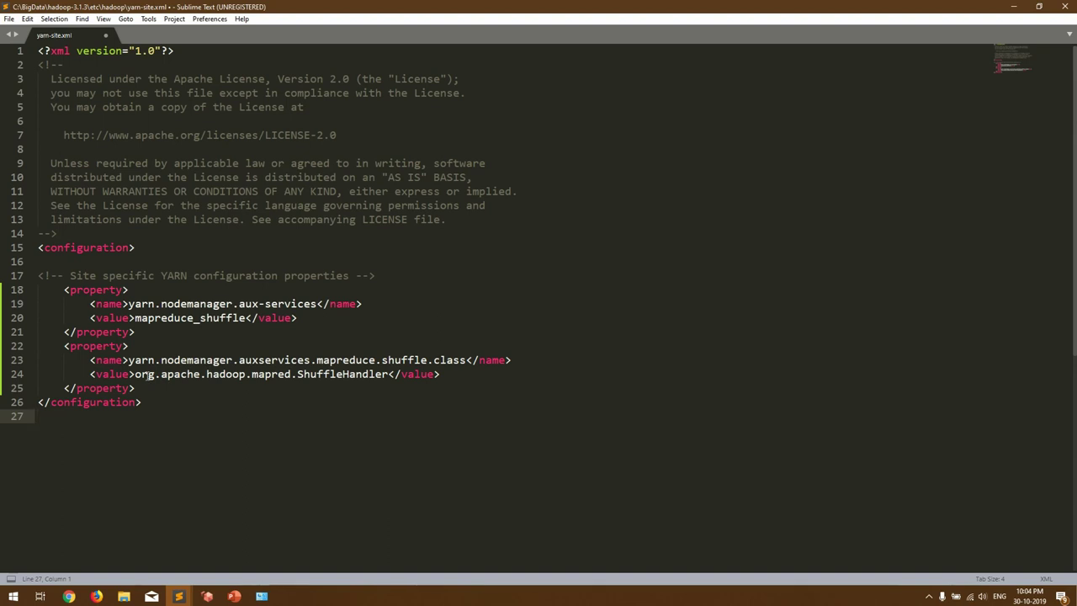
{"action": "left_click", "coordinate": [166, 387]}
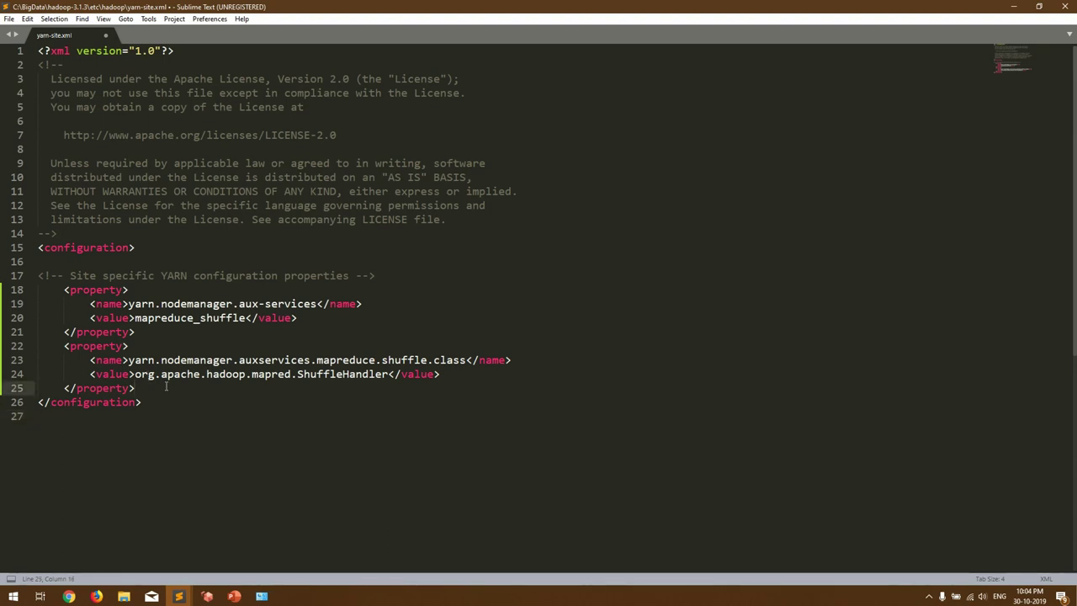
{"action": "key", "text": "ctrl+s"}
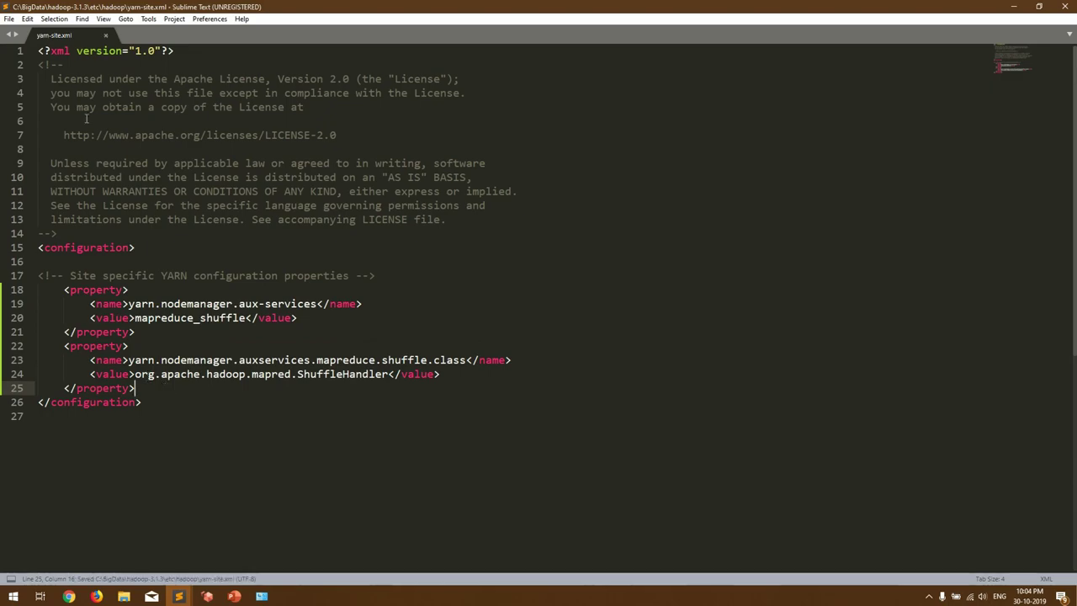
- Open hdfs-site.xml and add properties dfs.replication with value 1, dfs.namenode.name.dir as xxxxxx\data\namenode and dfs.datanode.data.dir as xxxxxdata\datanode
{"action": "key", "text": "alt+Tab"}
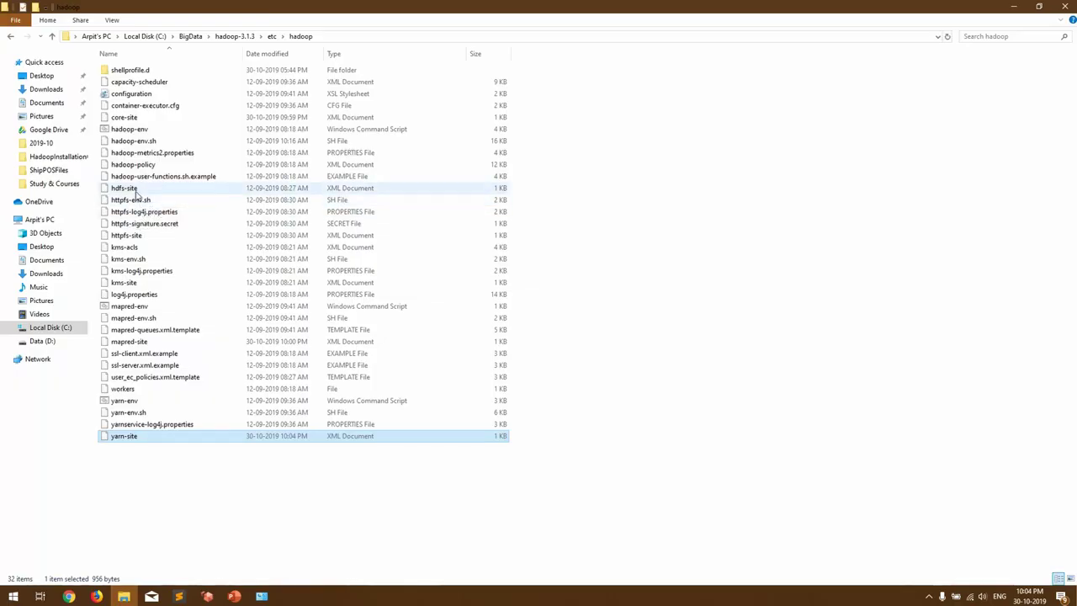
{"action": "double_click", "coordinate": [135, 190]}
{"action": "left_click", "coordinate": [251, 306]}
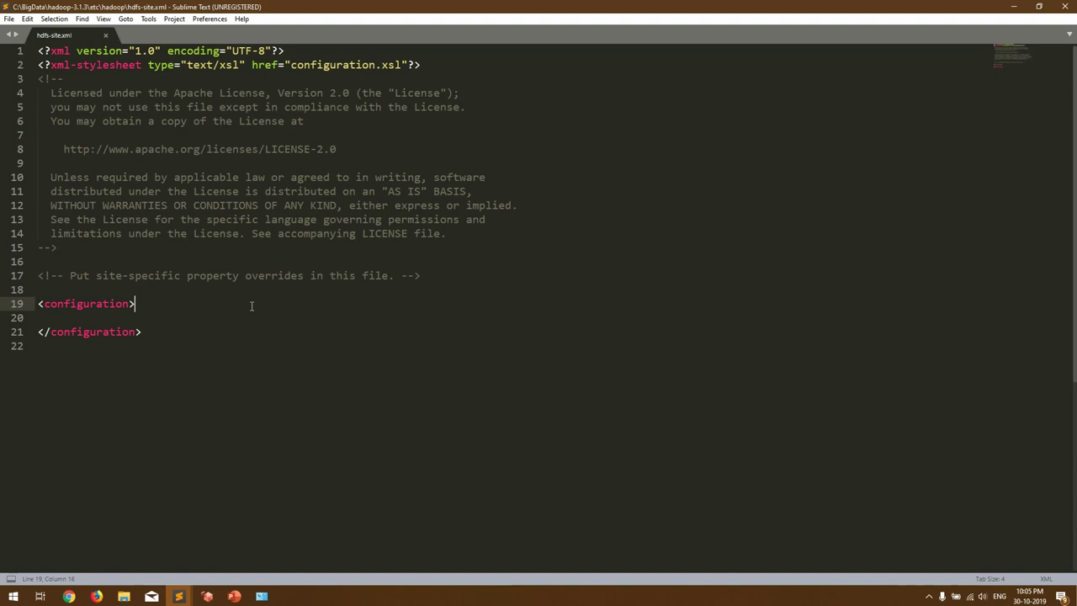
{"action": "key", "text": "Return"}
{"action": "type", "text": "<property> <name>dfs.replication</name> <value>1</value> </property> <property> <name>dfs.namenode.name.dir</name> <value>xxxxxx\\data\\namenode</value> </property> <property> <name>dfs.datanode.data.dir</name> <value> xxxxxdata\\datanode</value> </property>"}
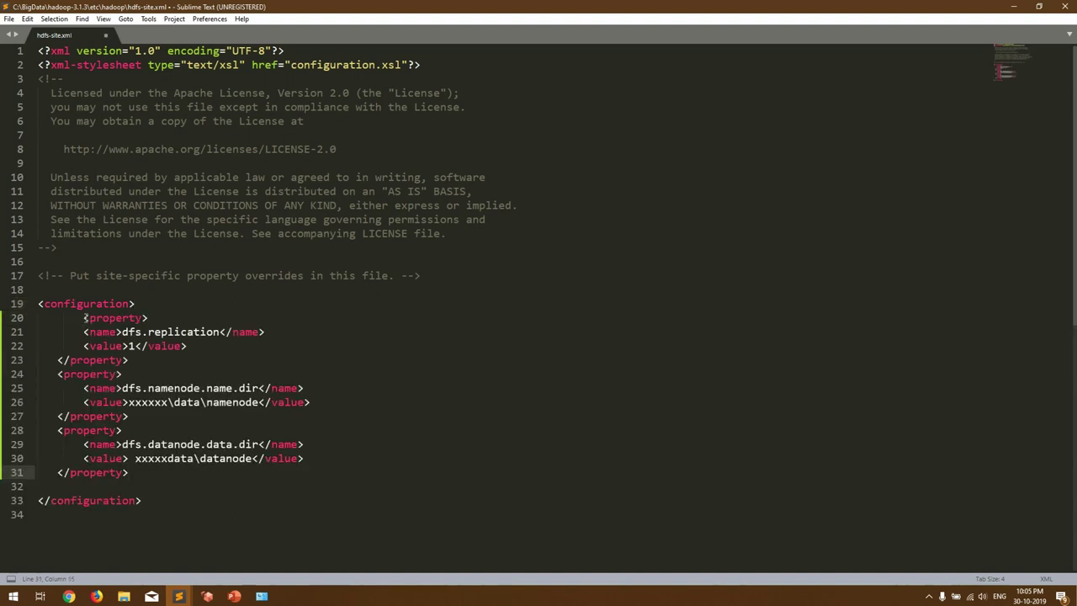
- Align the opening and closing tags of the dfs.replication property to one indentation level inside the configuration element
{"action": "left_click", "coordinate": [85, 318]}
{"action": "key", "text": "shift+Tab"}
{"action": "key", "text": "Down"}
{"action": "key", "text": "Down"}
{"action": "key", "text": "Down"}
{"action": "key", "text": "Home"}
{"action": "key", "text": "Tab"}
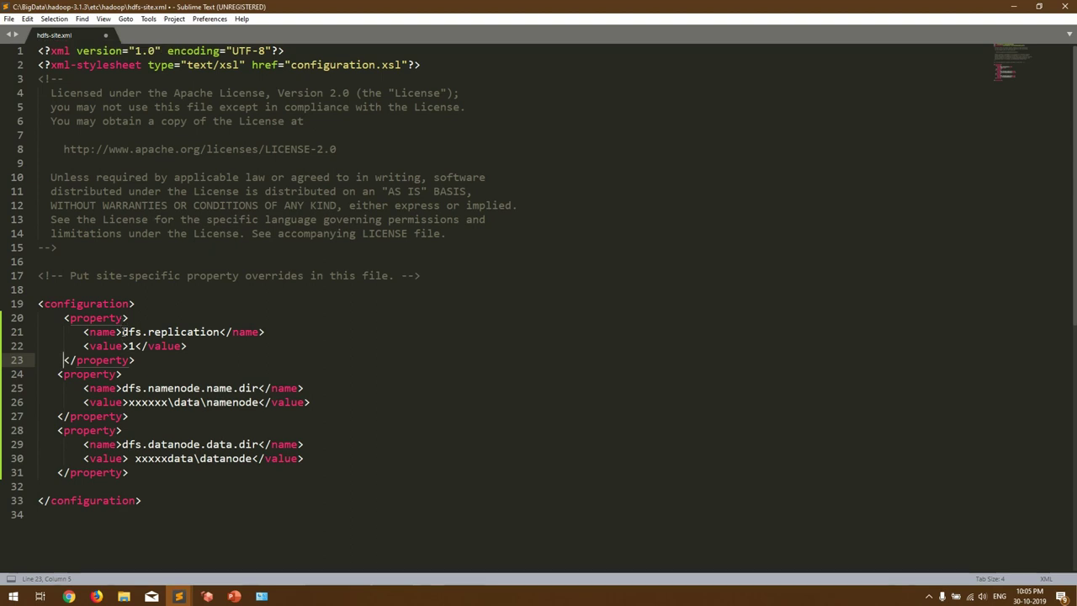
- Try 3 as the dfs.replication value and set it back to 1
{"action": "left_click_drag", "start_coordinate": [123, 331], "coordinate": [205, 330]}
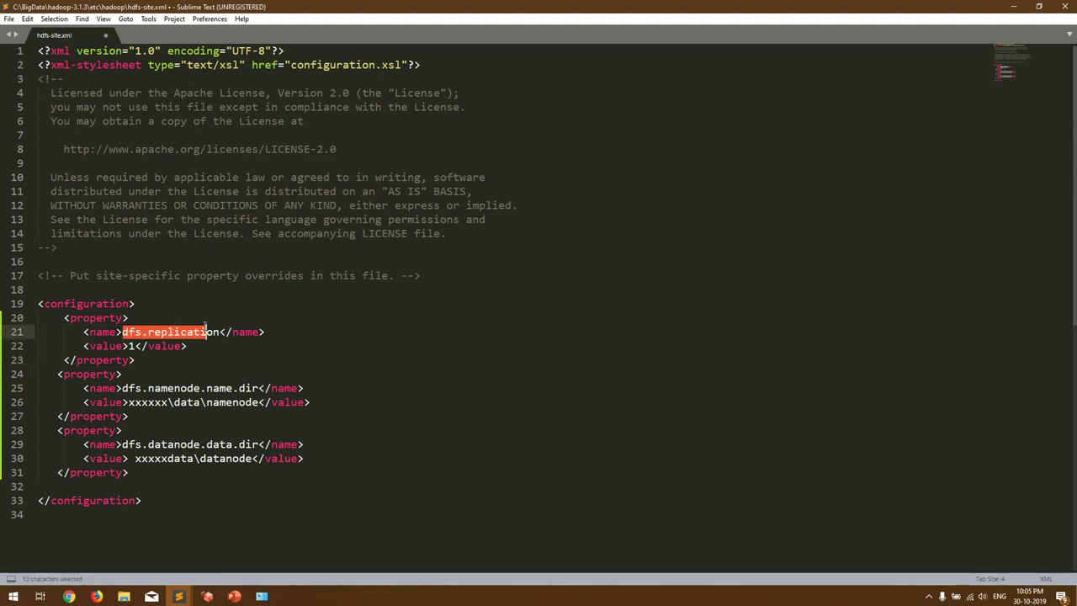
{"action": "double_click", "coordinate": [132, 346]}
{"action": "type", "text": "3"}
{"action": "double_click", "coordinate": [131, 347]}
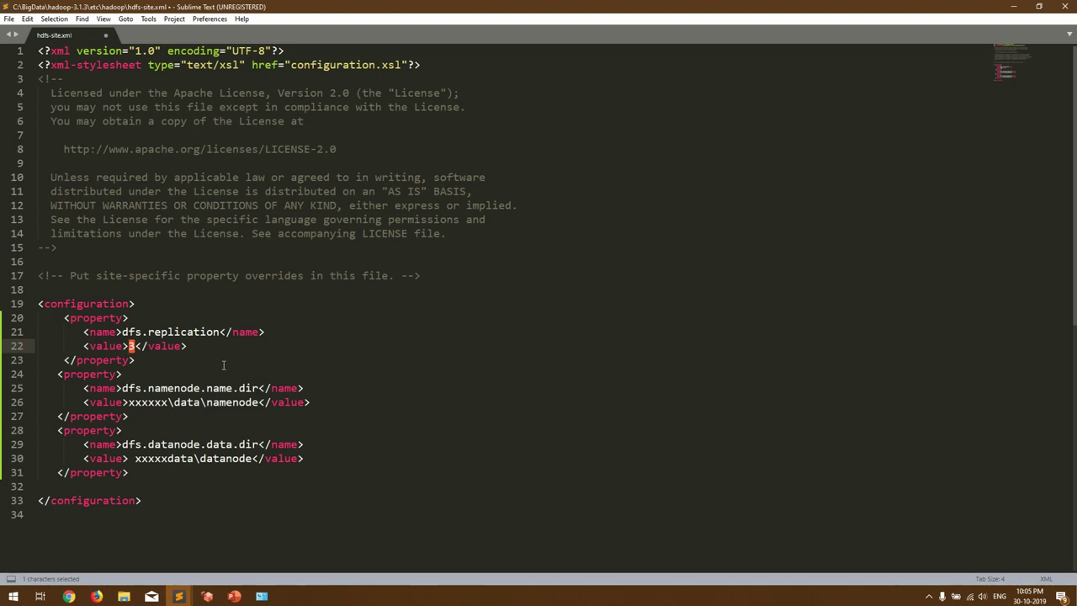
{"action": "type", "text": "1"}
- Look at the dfs.namenode.name.dir property, and create and open a folder named data inside C:\BigData\hadoop-3.1.3
{"action": "left_click_drag", "start_coordinate": [148, 388], "coordinate": [260, 389]}
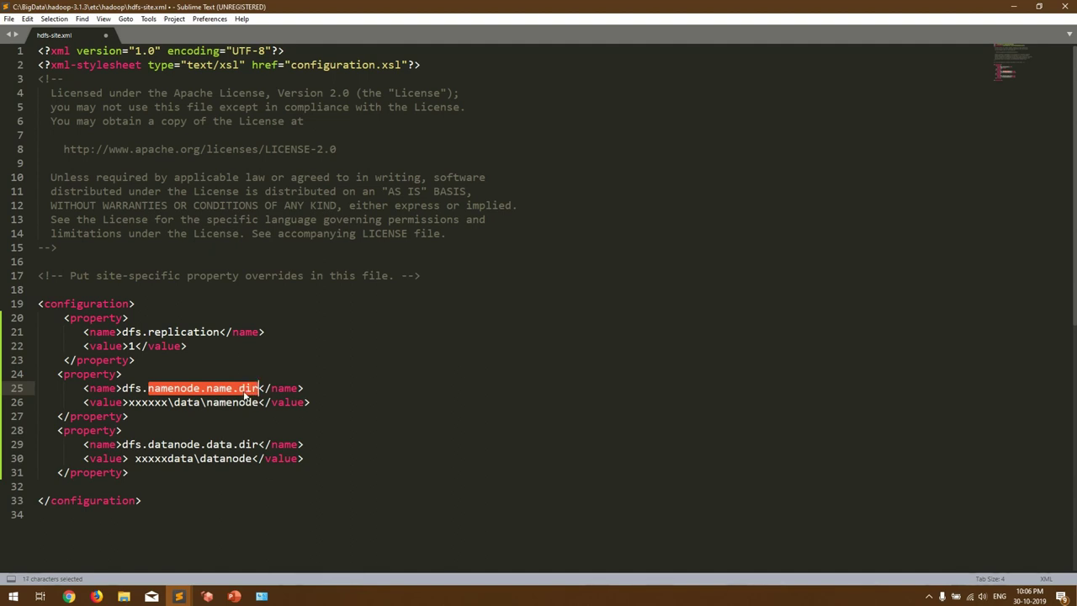
{"action": "key", "text": "alt+Tab"}
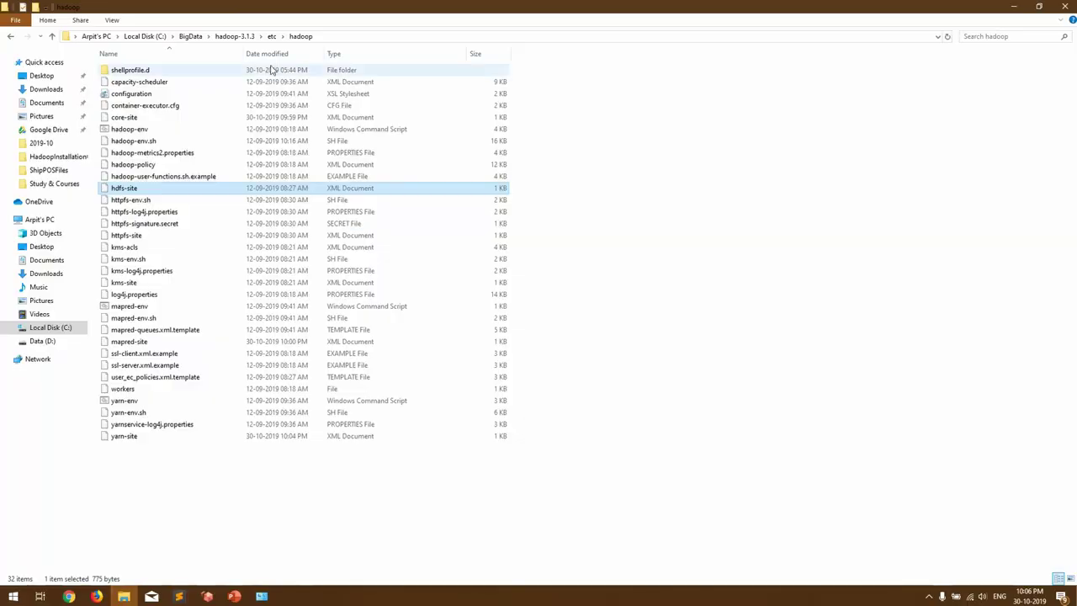
{"action": "left_click", "coordinate": [235, 36]}
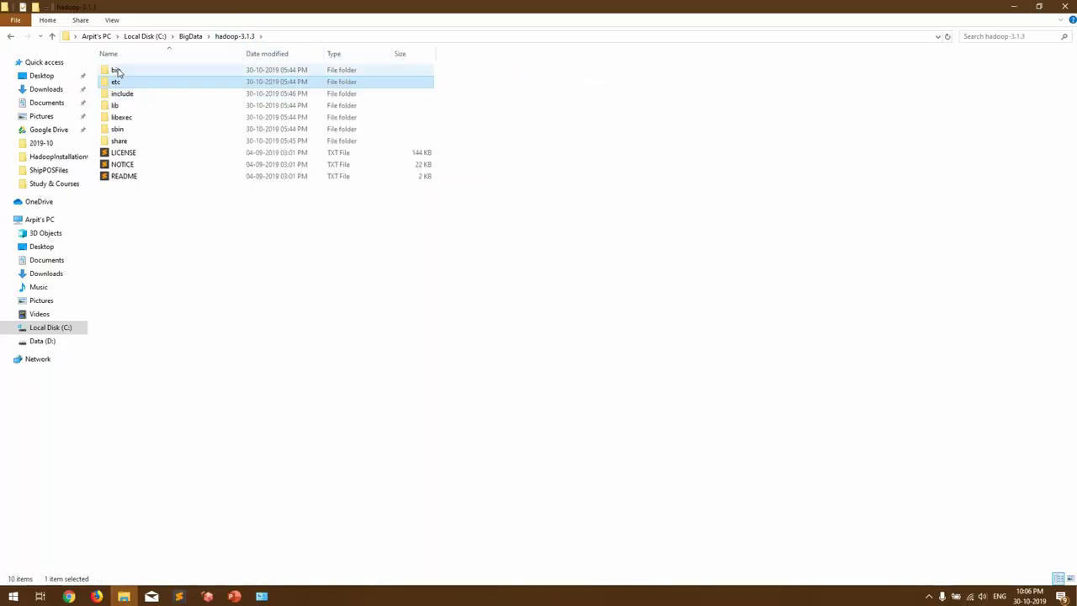
{"action": "left_click", "coordinate": [145, 218]}
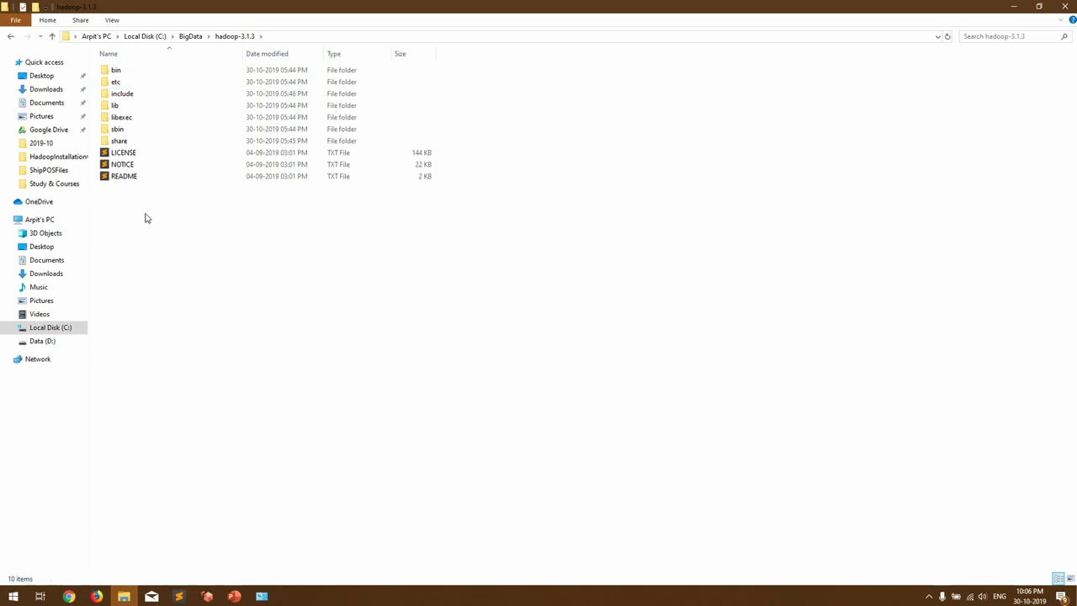
{"action": "key", "text": "ctrl+shift+n"}
{"action": "type", "text": "data"}
{"action": "key", "text": "Return"}
{"action": "key", "text": "Return"}
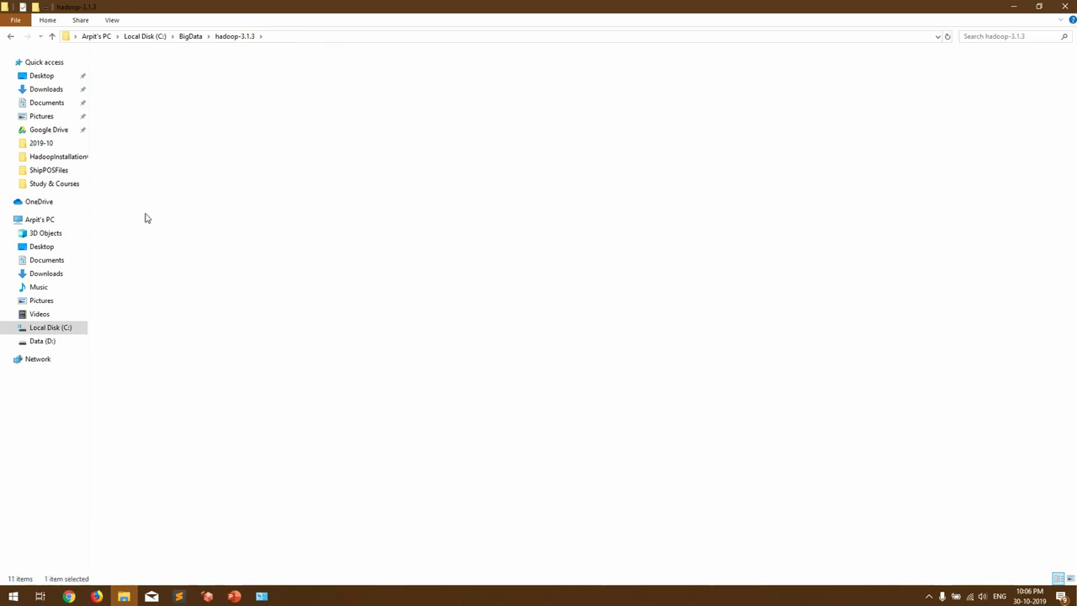
- Create two folders named namenode and datanode inside C:\BigData\hadoop-3.1.3\data
{"action": "key", "text": "ctrl+shift+n"}
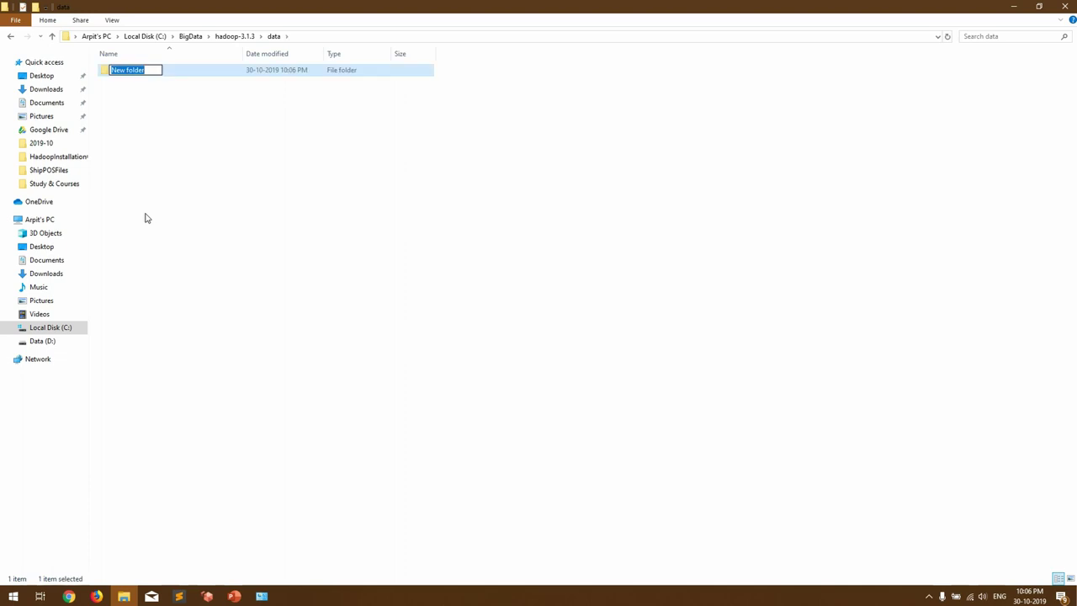
{"action": "type", "text": "namenode"}
{"action": "key", "text": "Return"}
{"action": "key", "text": "ctrl+shift+n"}
{"action": "type", "text": "d"}
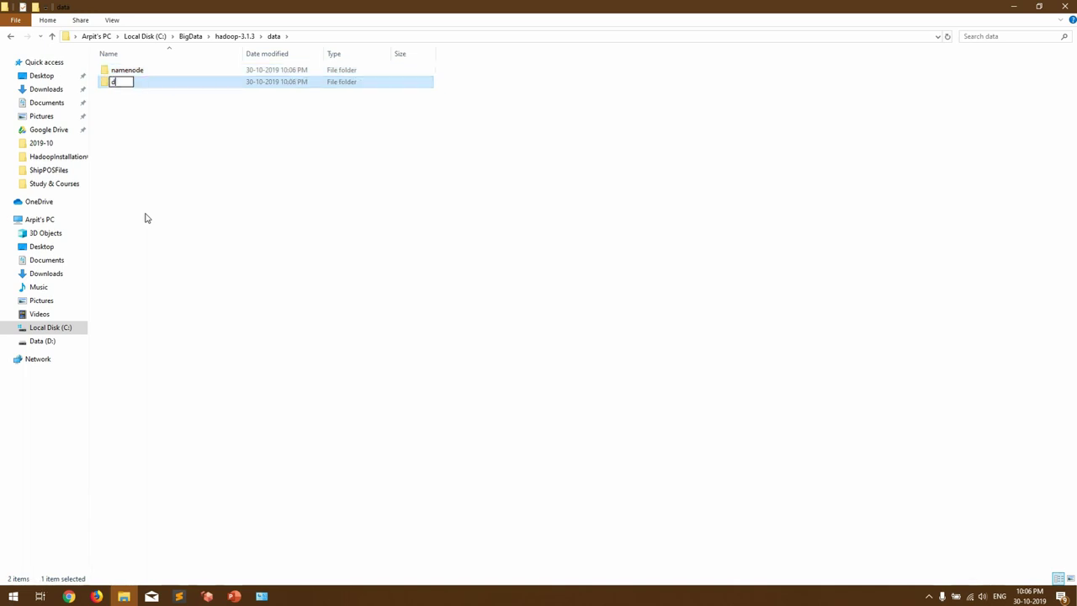
{"action": "type", "text": "atanode"}
{"action": "key", "text": "Return"}
- Replace the dfs.datanode.data.dir value in hdfs-site.xml with the datanode folder's path, C:\BigData\hadoop-3.1.3\data\datanode
{"action": "double_click", "coordinate": [120, 72]}
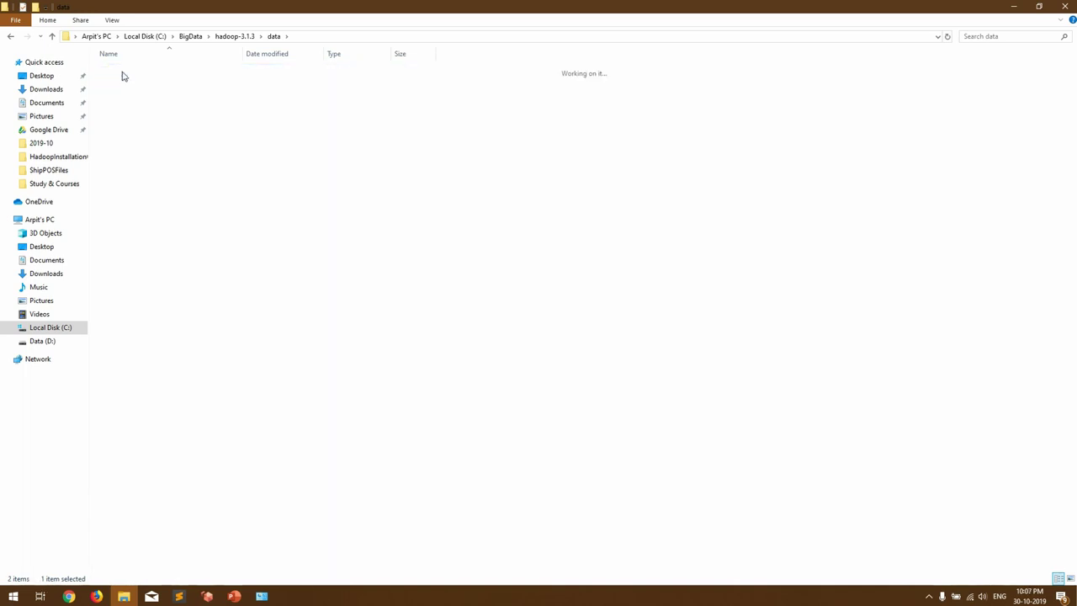
{"action": "left_click", "coordinate": [367, 39]}
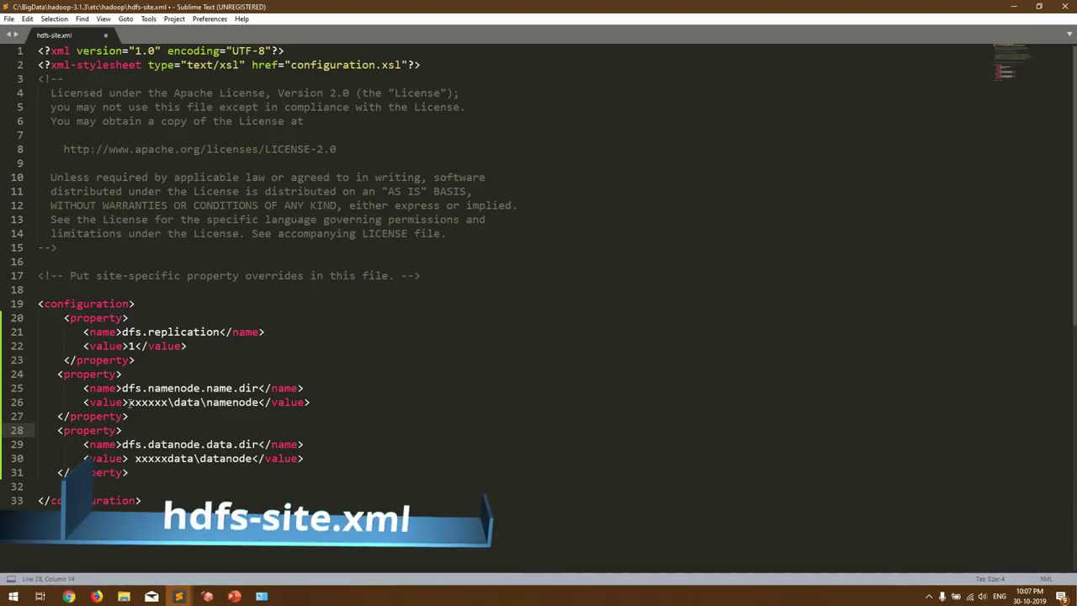
{"action": "left_click_drag", "start_coordinate": [130, 459], "coordinate": [250, 458]}
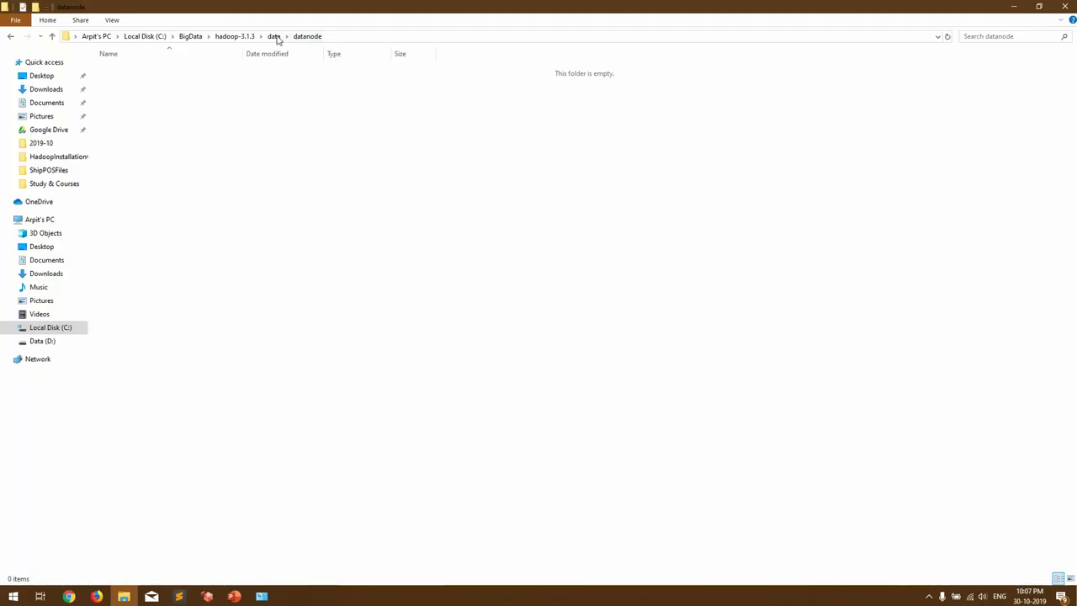
- Replace the dfs.namenode.name.dir value with the namenode folder's path, C:\BigData\hadoop-3.1.3\data\namenode, and save hdfs-site.xml
{"action": "left_click", "coordinate": [274, 36]}
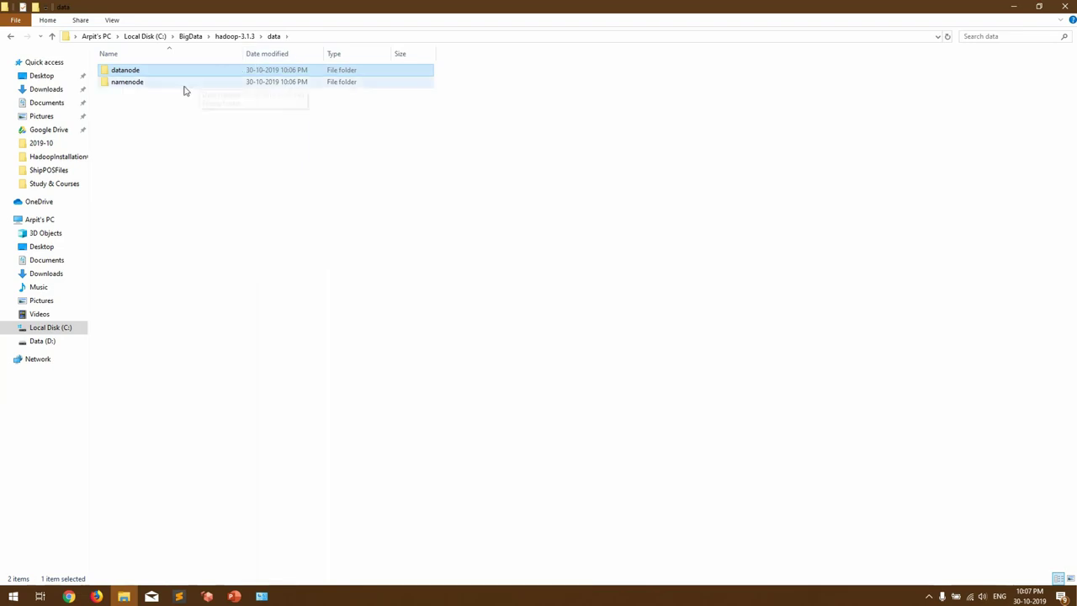
{"action": "double_click", "coordinate": [184, 82]}
{"action": "left_click", "coordinate": [354, 41]}
{"action": "key", "text": "ctrl+c"}
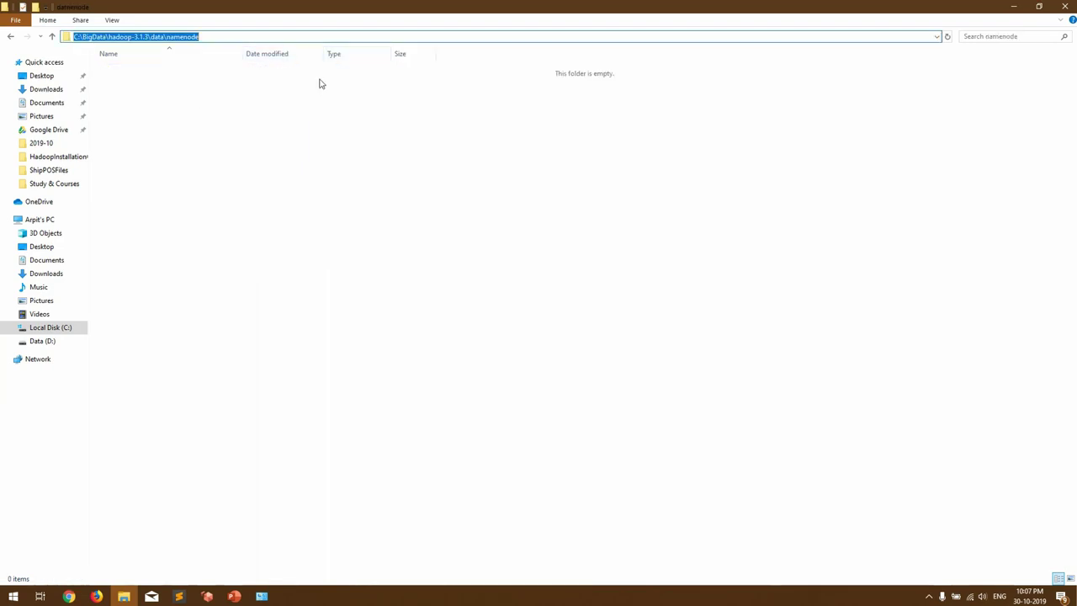
{"action": "key", "text": "alt+Tab"}
{"action": "left_click_drag", "start_coordinate": [128, 402], "coordinate": [259, 402]}
{"action": "key", "text": "ctrl+v"}
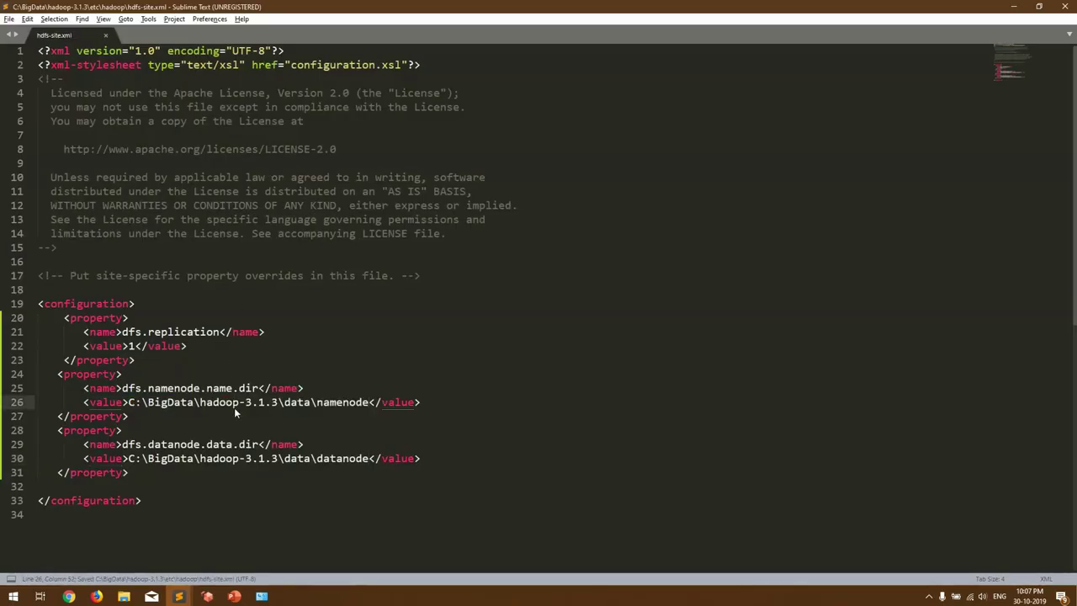
- Open the hadoop-env Windows command script from etc\hadoop in Sublime Text
{"action": "key", "text": "alt+Tab"}
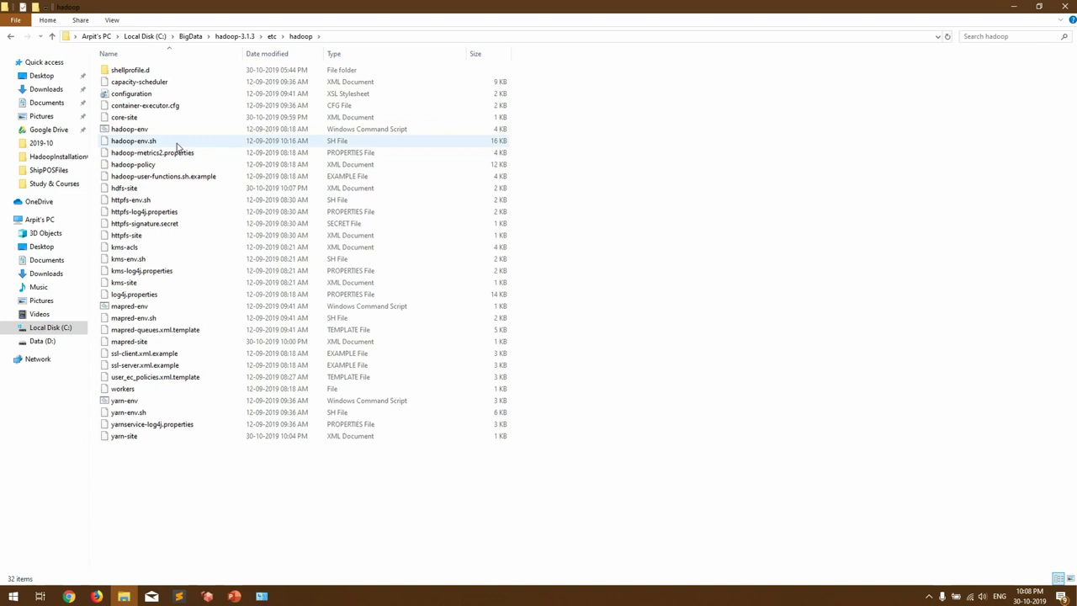
{"action": "left_click", "coordinate": [141, 132]}
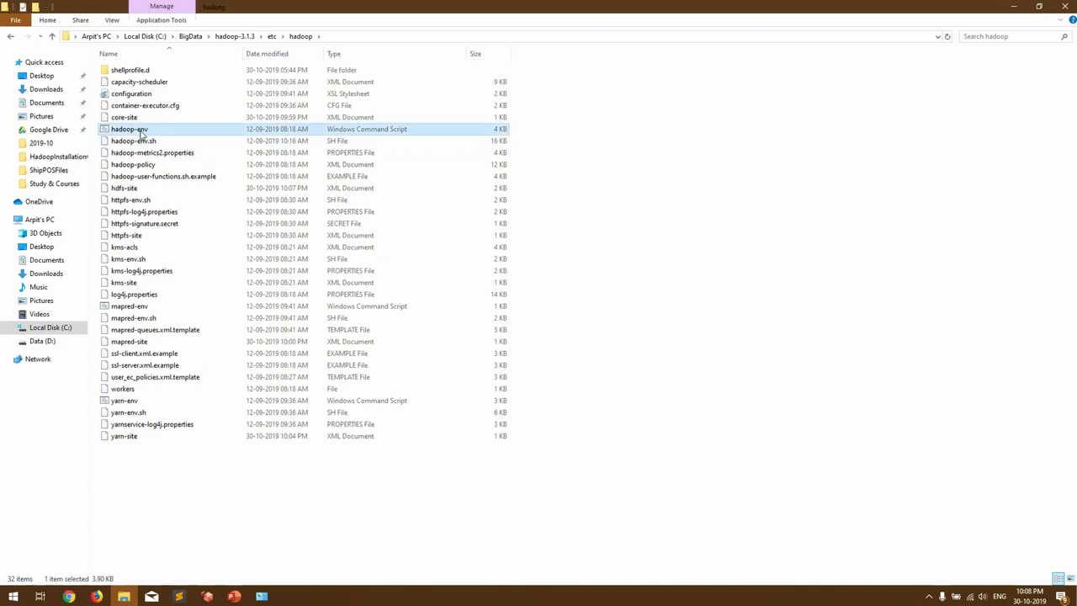
{"action": "right_click", "coordinate": [140, 133]}
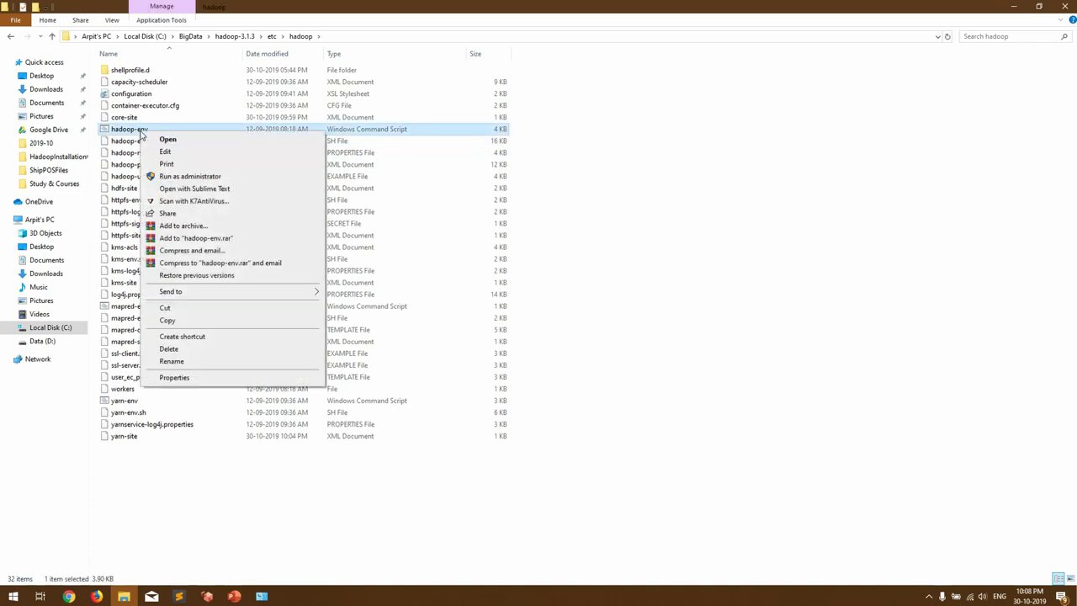
{"action": "left_click", "coordinate": [194, 189]}
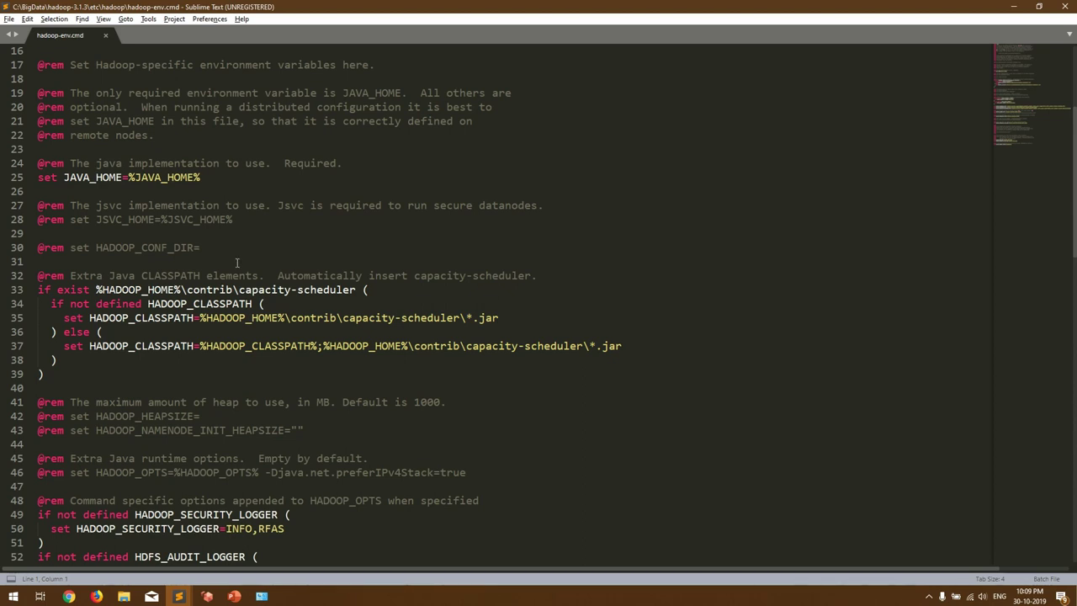
- Examine the set JAVA_HOME line in hadoop-env.cmd and select its %JAVA_HOME% value
{"action": "left_click", "coordinate": [66, 191]}
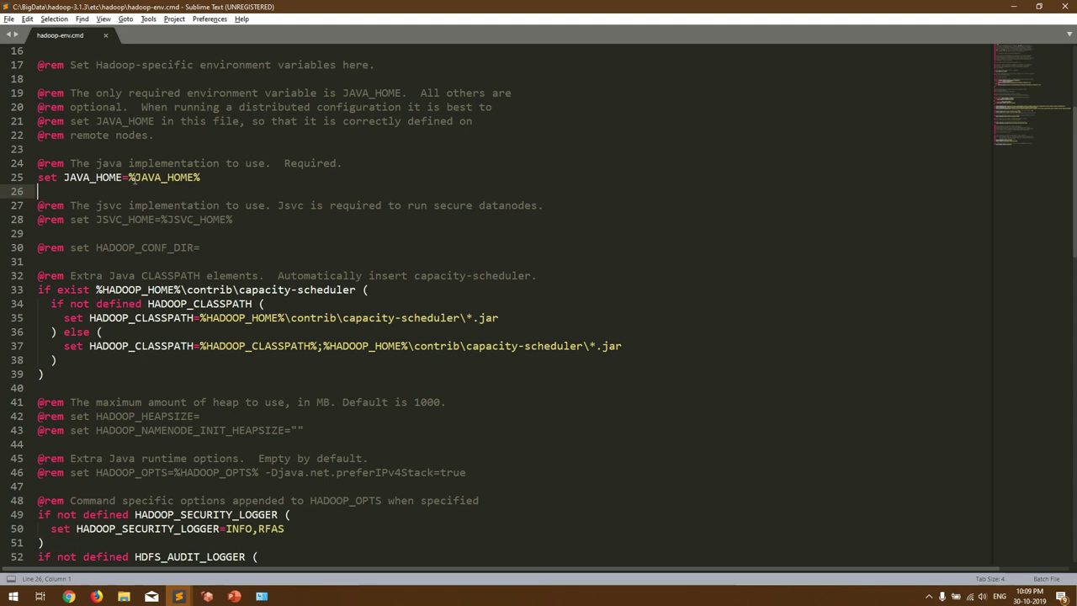
{"action": "left_click_drag", "start_coordinate": [128, 177], "coordinate": [196, 181]}
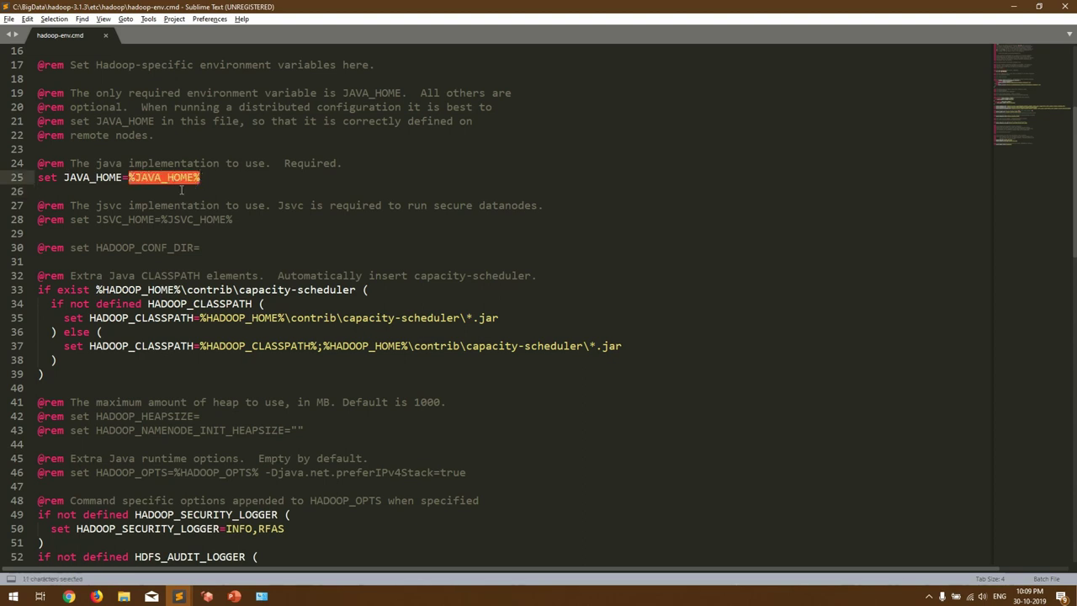
{"action": "left_click", "coordinate": [99, 177]}
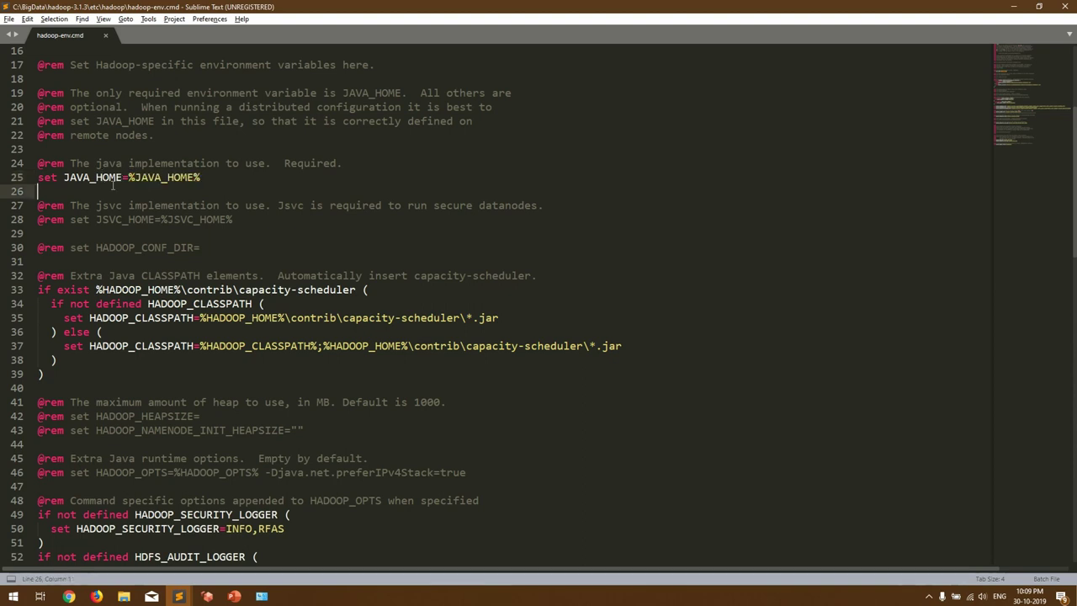
{"action": "double_click", "coordinate": [67, 176]}
{"action": "left_click_drag", "start_coordinate": [67, 176], "coordinate": [63, 178]}
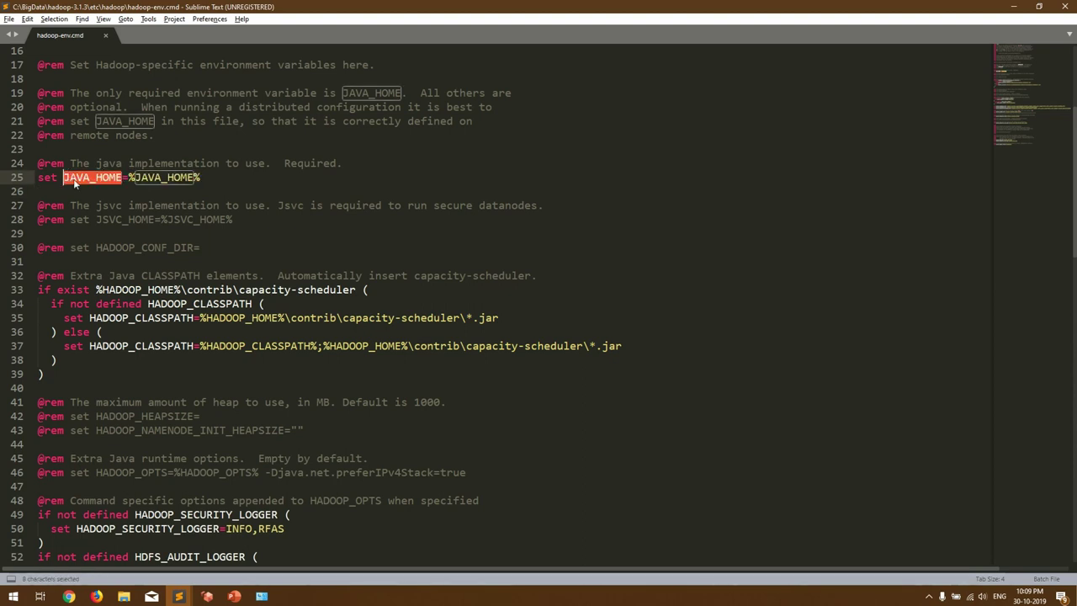
{"action": "mouse_move", "coordinate": [134, 178]}
{"action": "left_mouse_down"}
{"action": "mouse_move", "coordinate": [195, 179]}
{"action": "mouse_move", "coordinate": [131, 182]}
{"action": "left_mouse_up"}
{"action": "left_click", "coordinate": [135, 177]}
{"action": "left_click", "coordinate": [200, 178]}
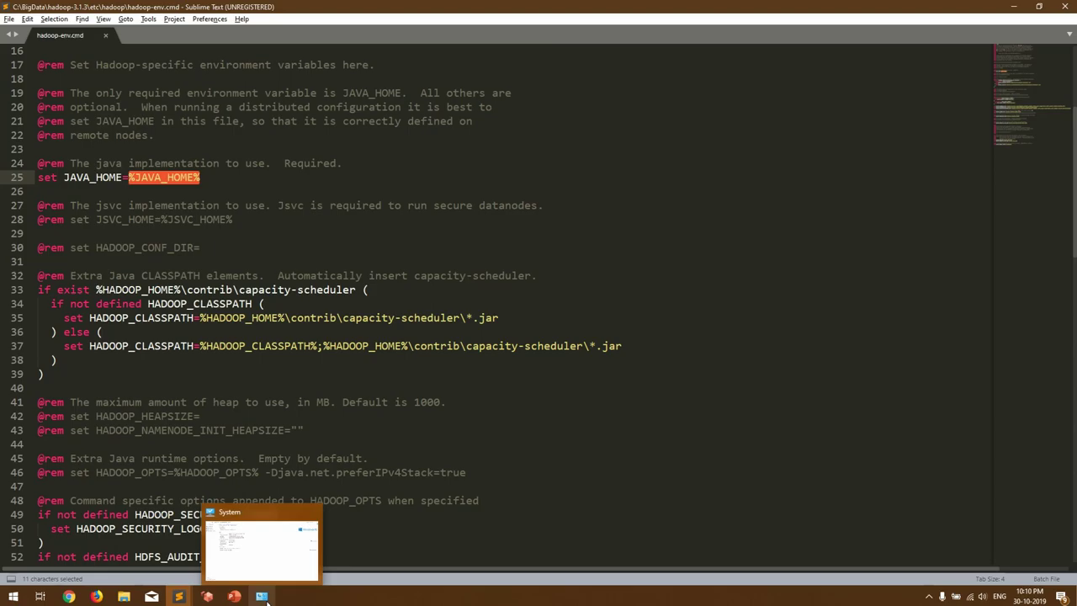
- Copy the C:\Program Files\Java\jdk1.8.0_221\bin entry from the system Path environment variable
{"action": "left_click", "coordinate": [262, 597]}
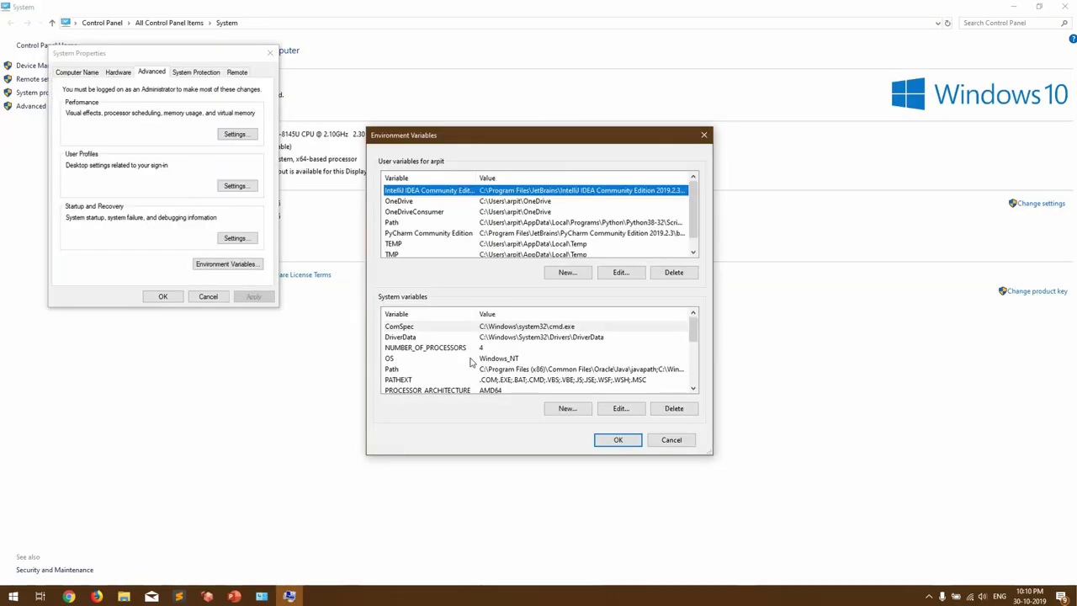
{"action": "scroll", "coordinate": [458, 371], "scroll_direction": "down", "scroll_amount": 2}
{"action": "scroll", "coordinate": [458, 371], "scroll_direction": "up", "scroll_amount": 2}
{"action": "scroll", "coordinate": [535, 244], "scroll_direction": "down", "scroll_amount": 1}
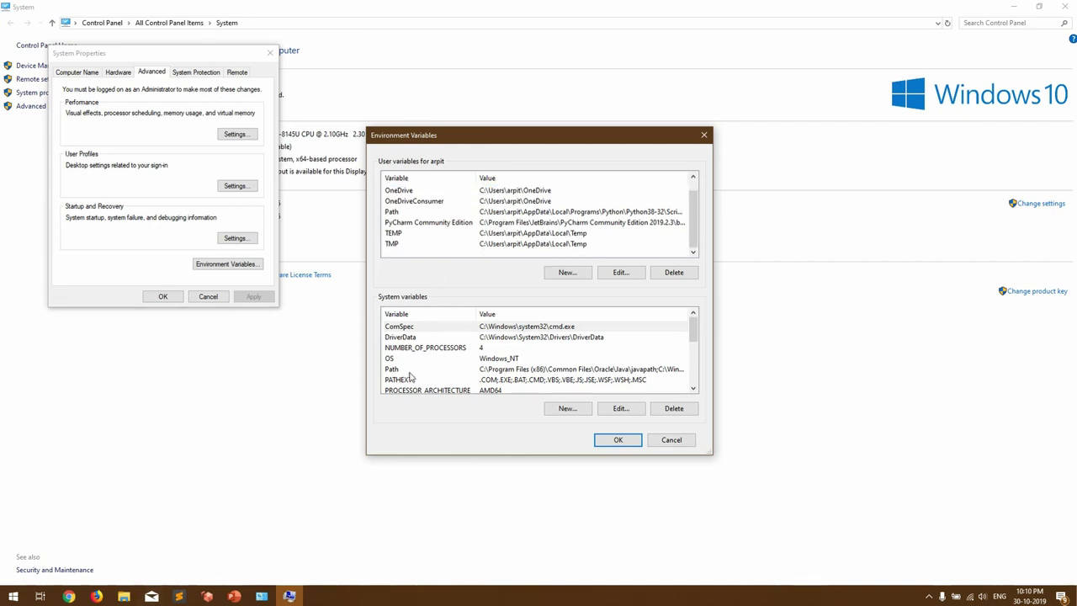
{"action": "left_click", "coordinate": [411, 369]}
{"action": "left_click", "coordinate": [620, 408]}
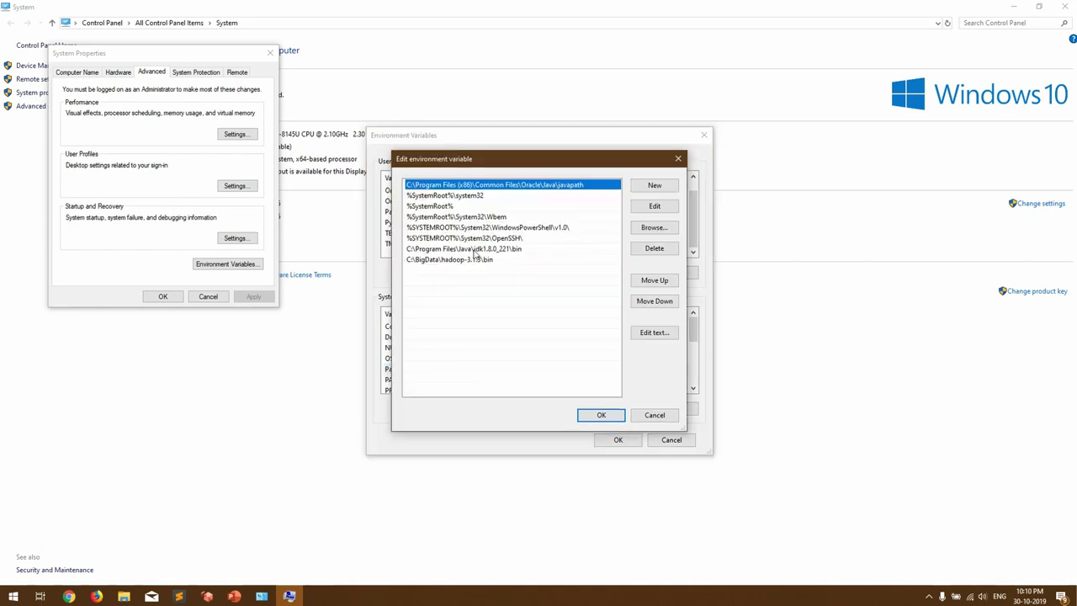
{"action": "left_click", "coordinate": [474, 249]}
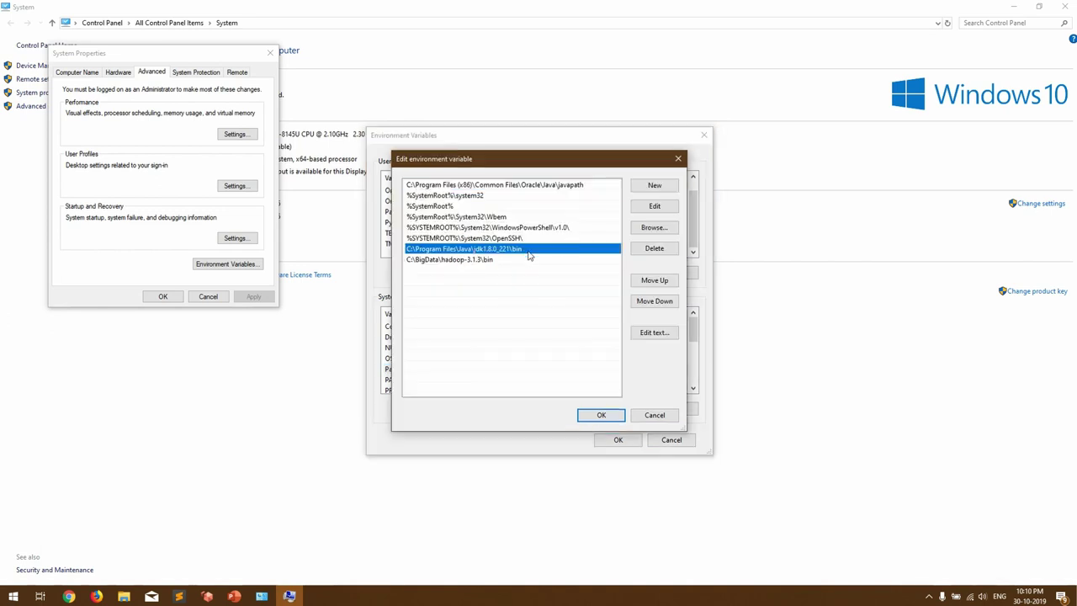
{"action": "double_click", "coordinate": [525, 248]}
{"action": "key", "text": "ctrl+c"}
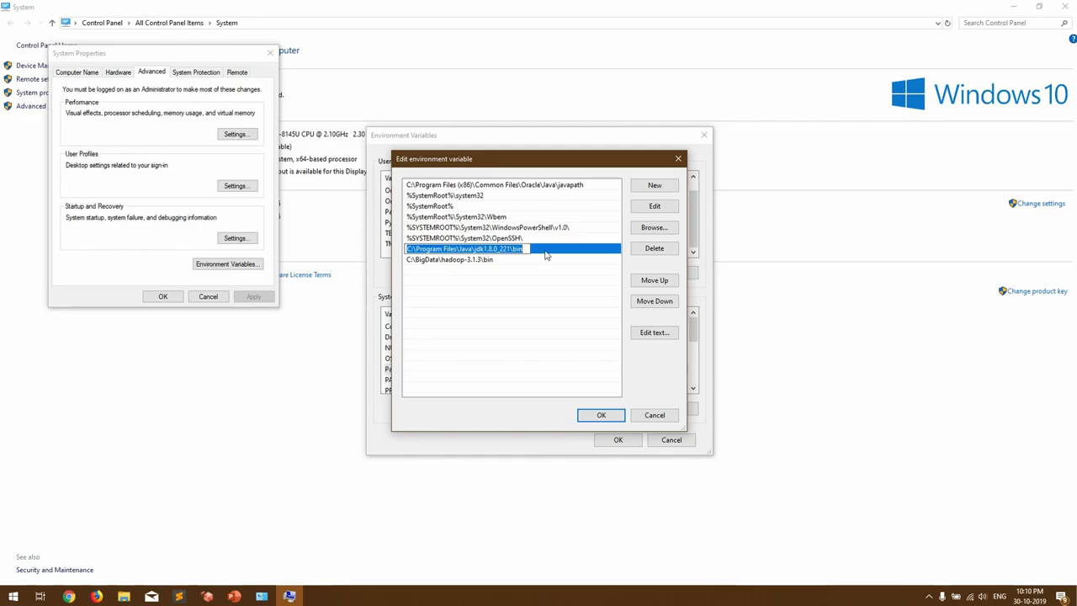
- Set JAVA_HOME in hadoop-env.cmd to the copied JDK path without its bin folder, C:\Program Files\Java\jdk1.8.0_221
{"action": "key", "text": "alt+Tab"}
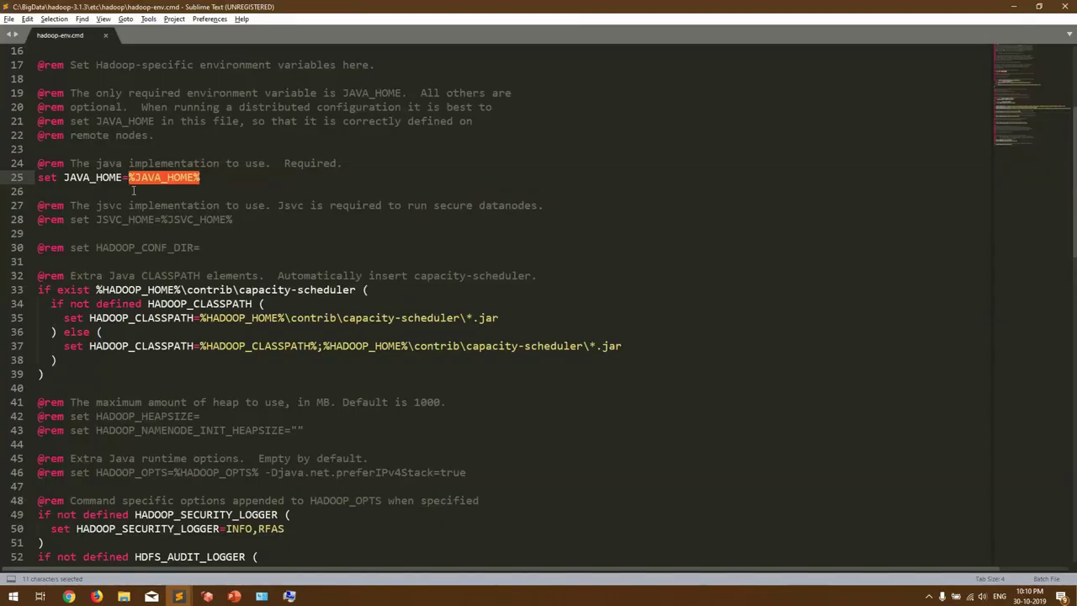
{"action": "key", "text": "ctrl+v"}
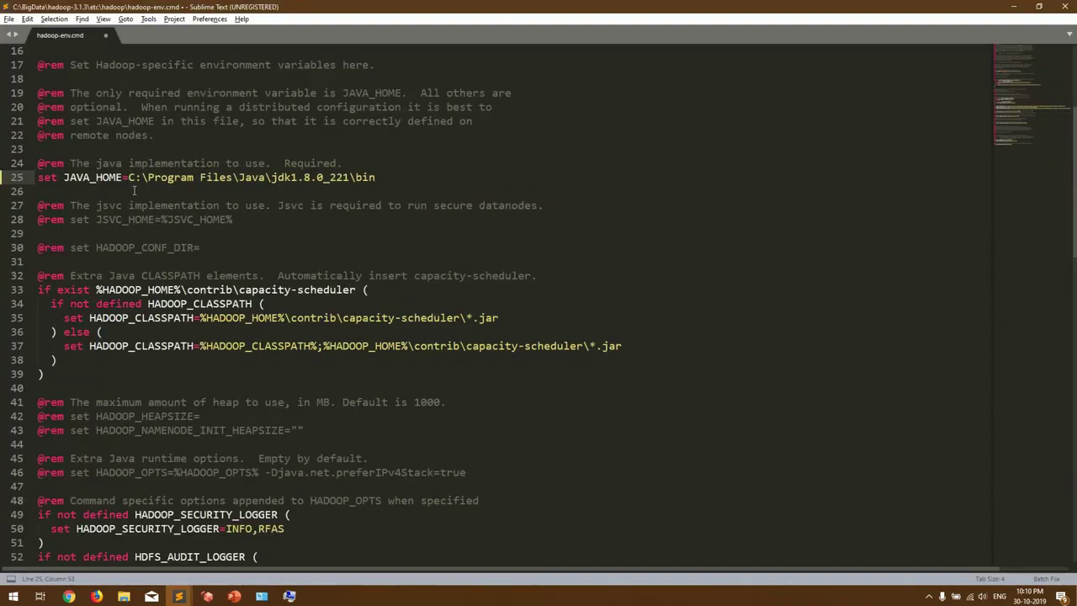
{"action": "key", "text": "BackSpace"}
{"action": "key", "text": "BackSpace"}
{"action": "key", "text": "BackSpace"}
{"action": "key", "text": "BackSpace"}
- Copy the C:\BigData\hadoop-3.1.3\bin entry from the system Path variable and close its editor without changes
{"action": "left_click_drag", "start_coordinate": [103, 289], "coordinate": [173, 290]}
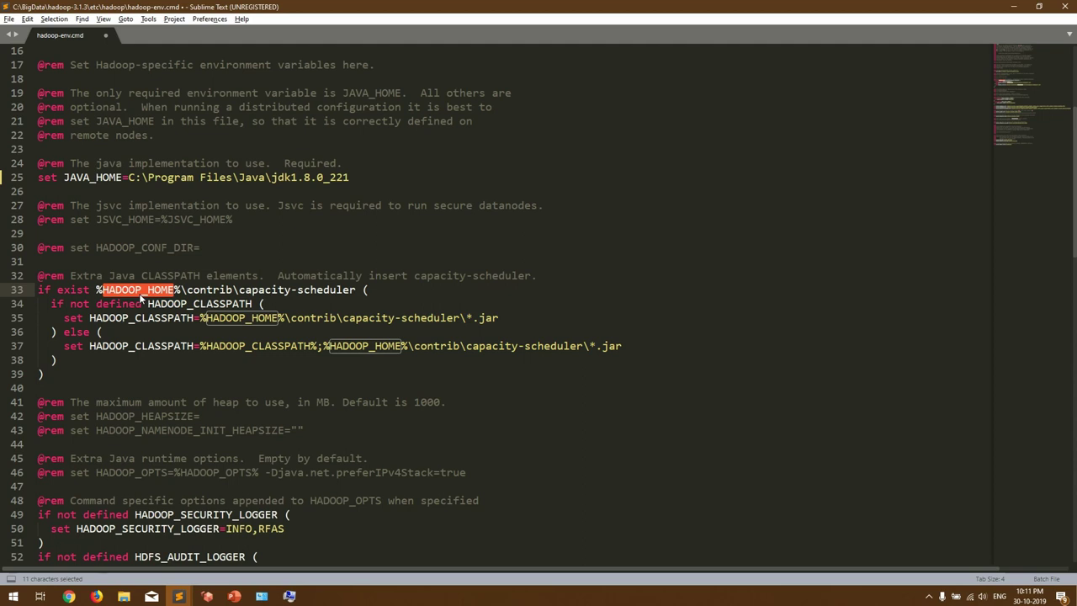
{"action": "mouse_move", "coordinate": [263, 601]}
{"action": "left_click", "coordinate": [289, 596]}
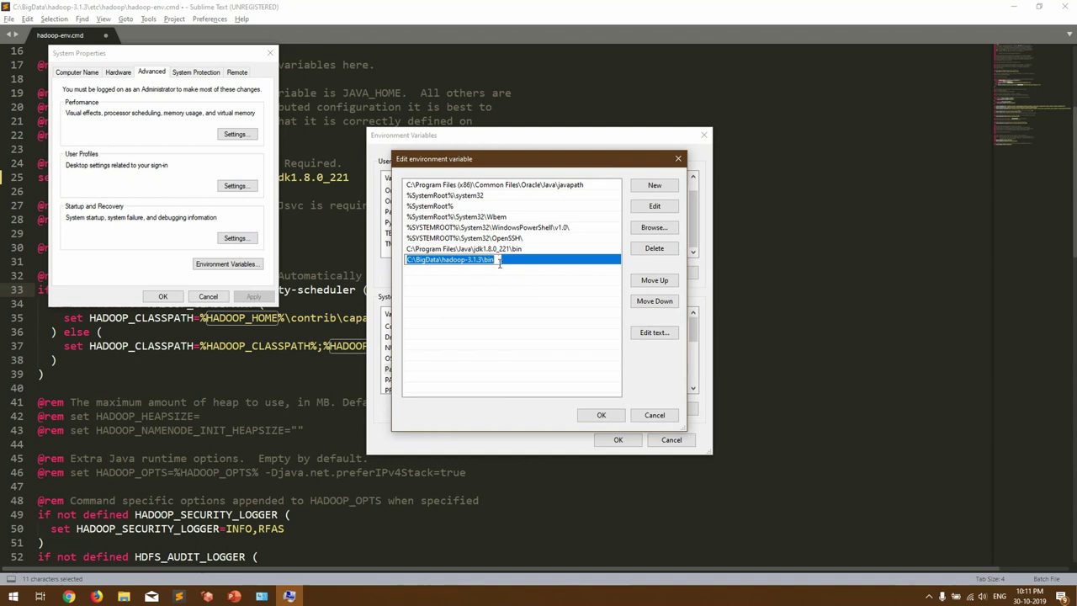
{"action": "left_click", "coordinate": [652, 414]}
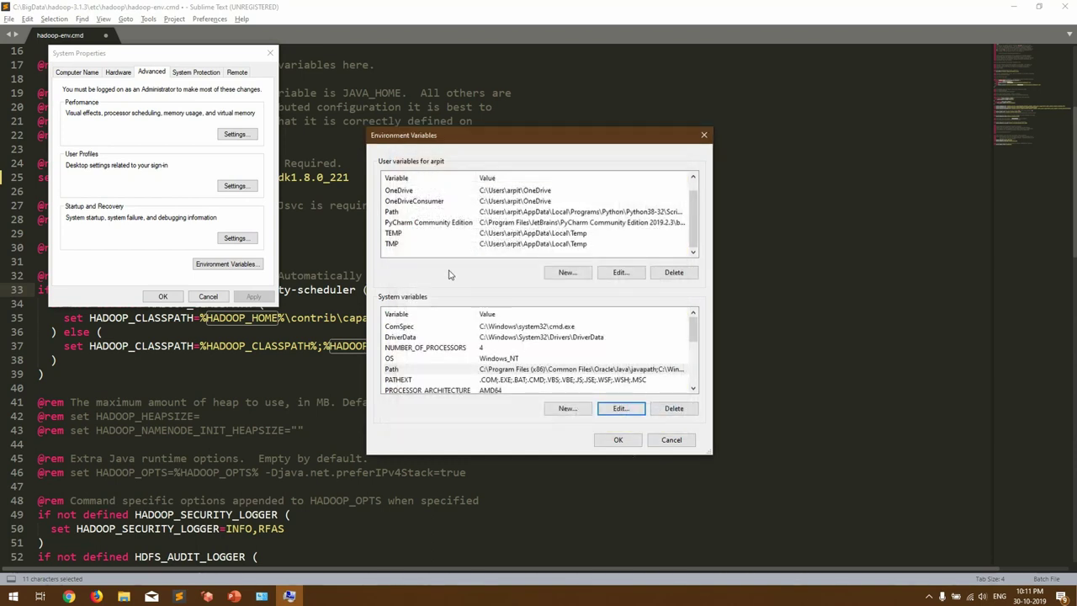
- Start a new system environment variable and set its value to C:\BigData\hadoop-3.1.3
{"action": "scroll", "coordinate": [522, 362], "scroll_direction": "down", "scroll_amount": 3}
{"action": "left_click", "coordinate": [578, 411]}
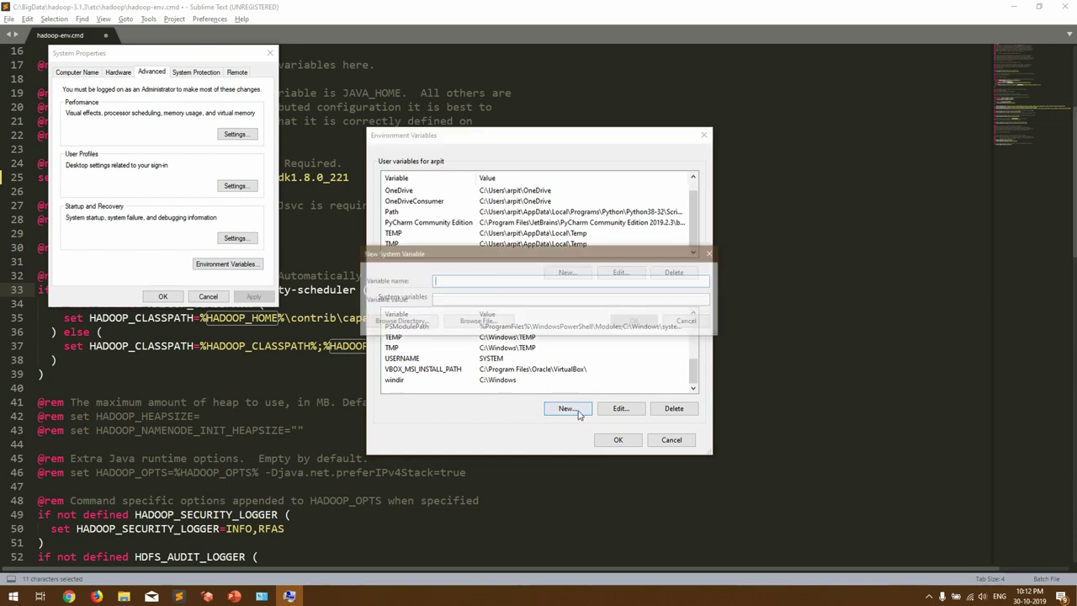
{"action": "left_click", "coordinate": [510, 299]}
{"action": "type", "text": "C:\\BigData\\hadoop-3.1.3\\bin"}
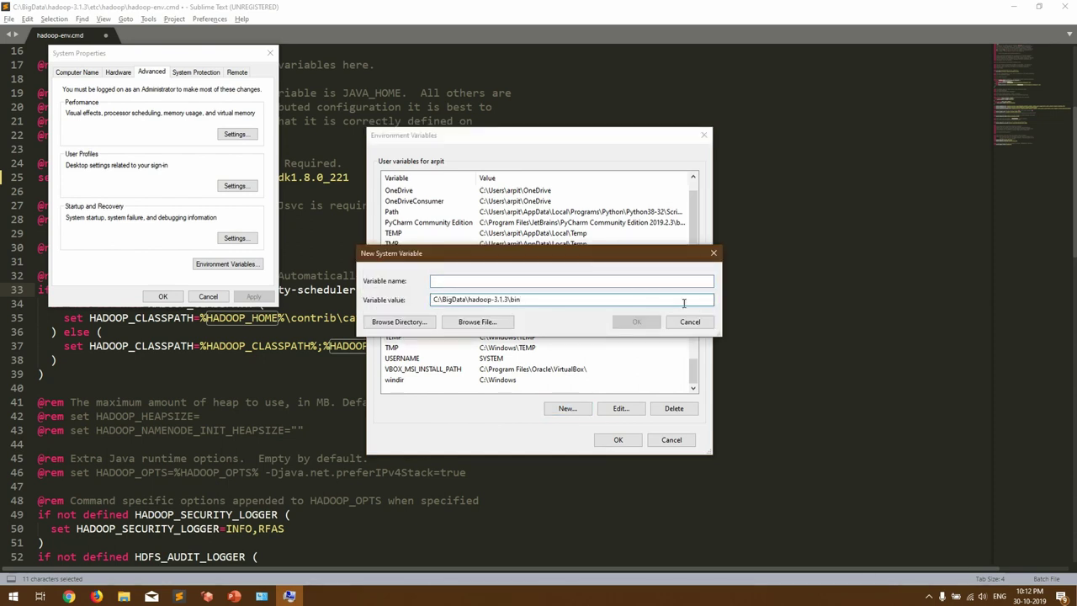
{"action": "key", "text": "BackSpace"}
{"action": "key", "text": "BackSpace"}
{"action": "key", "text": "BackSpace"}
{"action": "key", "text": "BackSpace"}
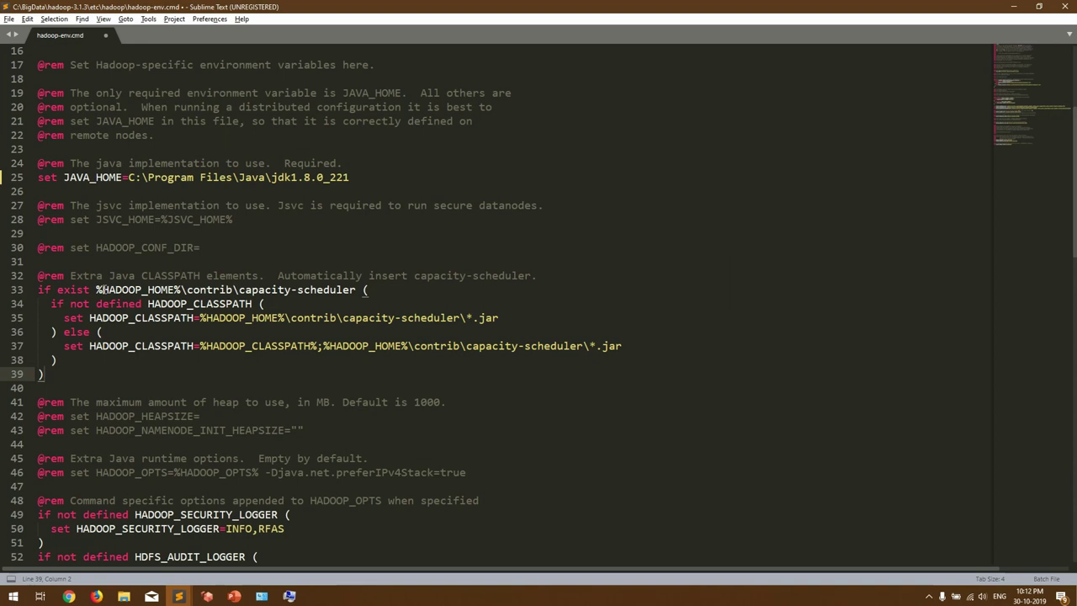
- Name the new system variable HADOOP_HOME, copied from hadoop-env.cmd, and confirm it
{"action": "left_click_drag", "start_coordinate": [101, 290], "coordinate": [172, 291]}
{"action": "key", "text": "ctrl+c"}
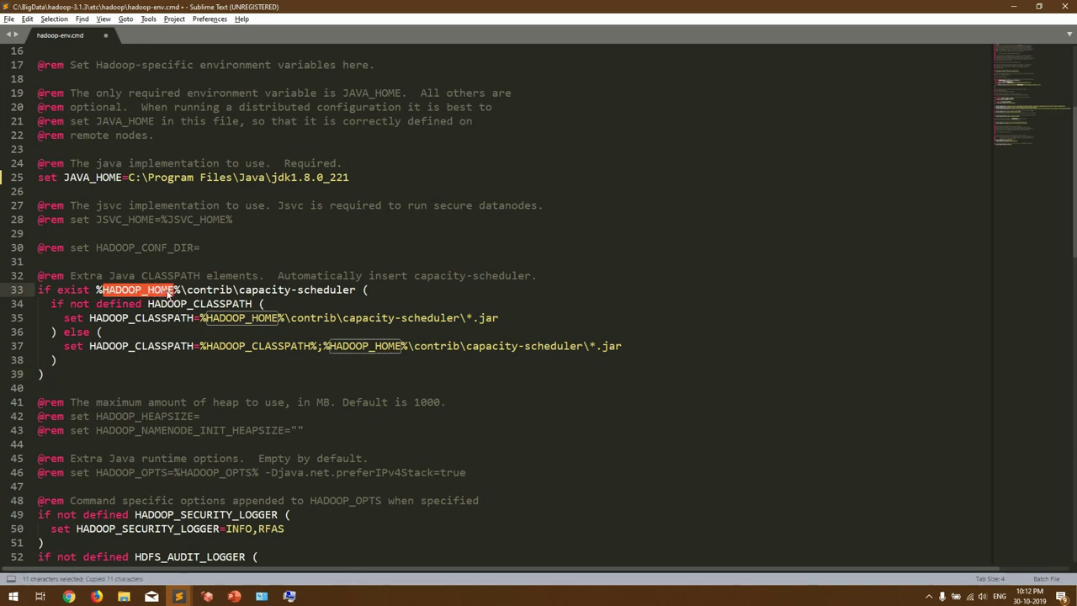
{"action": "key", "text": "alt+Tab"}
{"action": "key", "text": "ctrl+v"}
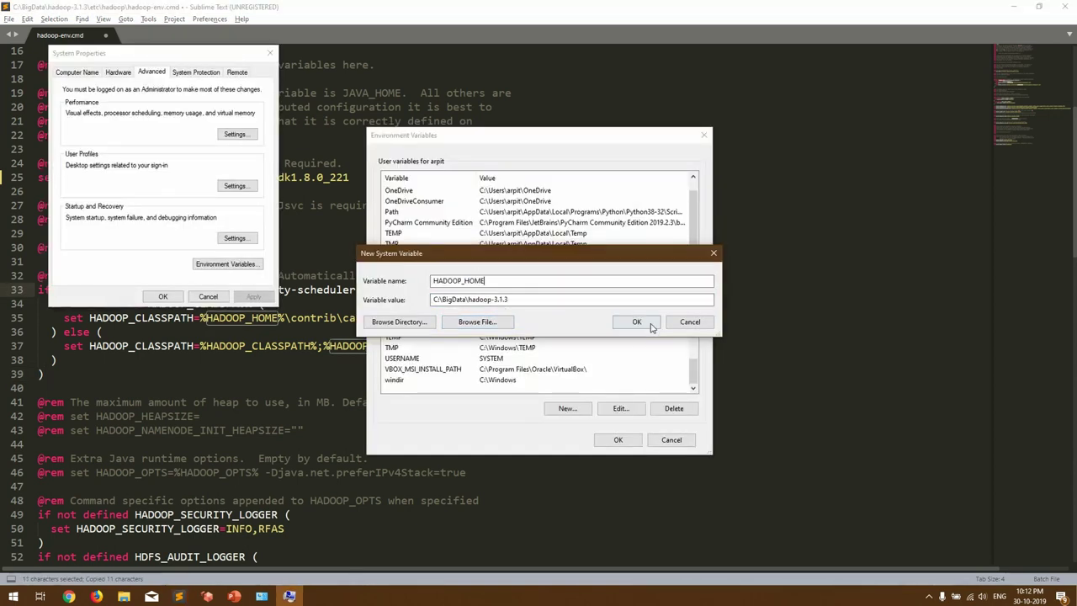
{"action": "left_click", "coordinate": [652, 326]}
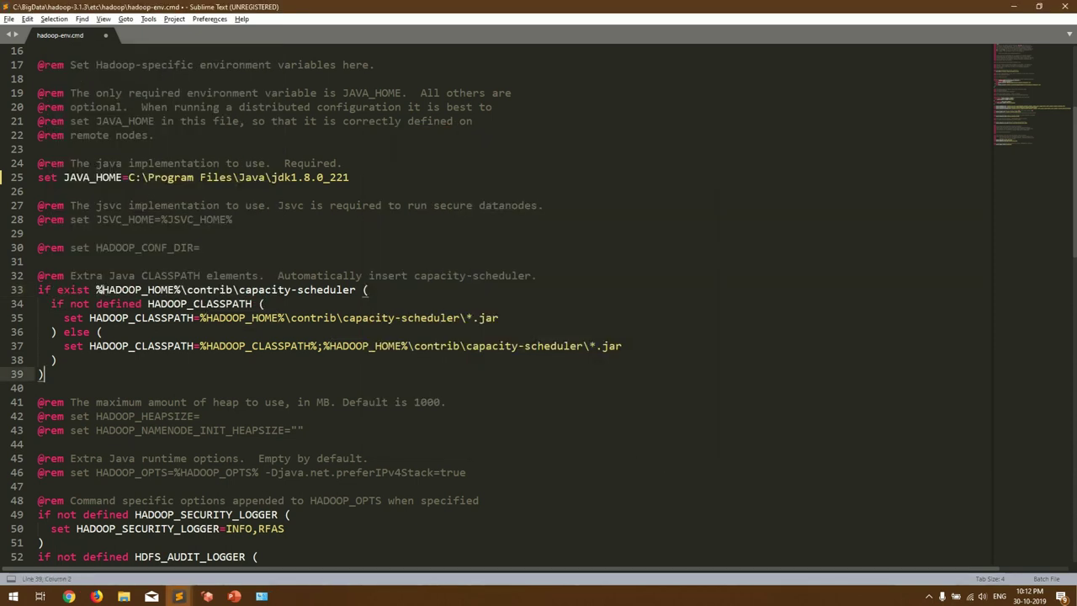
- Review the HADOOP_HOME reference and the JAVA_HOME path in hadoop-env.cmd
{"action": "left_click_drag", "start_coordinate": [102, 289], "coordinate": [174, 289]}
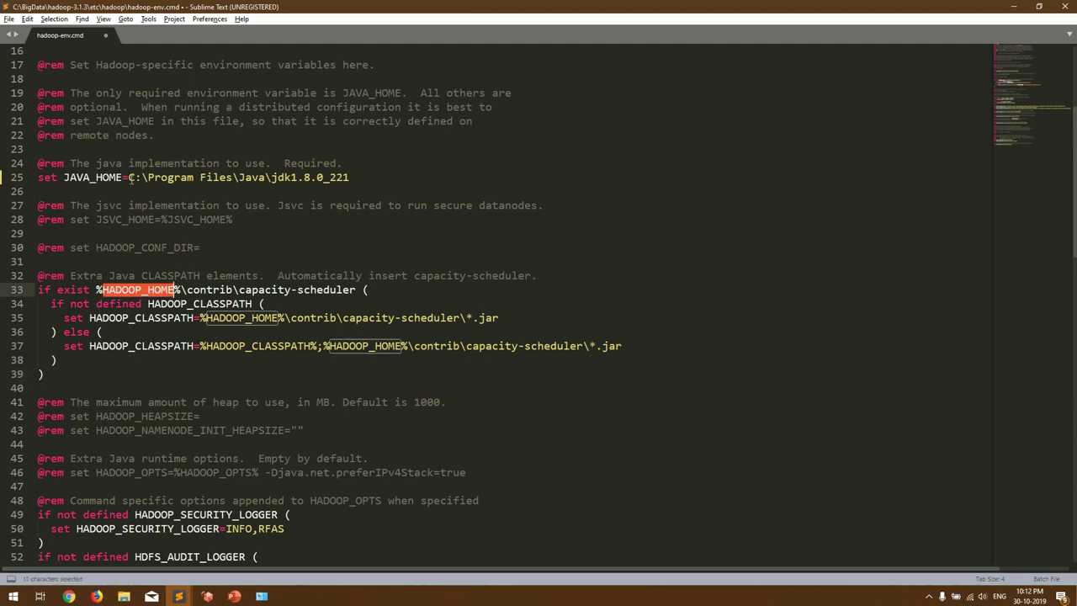
{"action": "left_click_drag", "start_coordinate": [129, 178], "coordinate": [349, 178]}
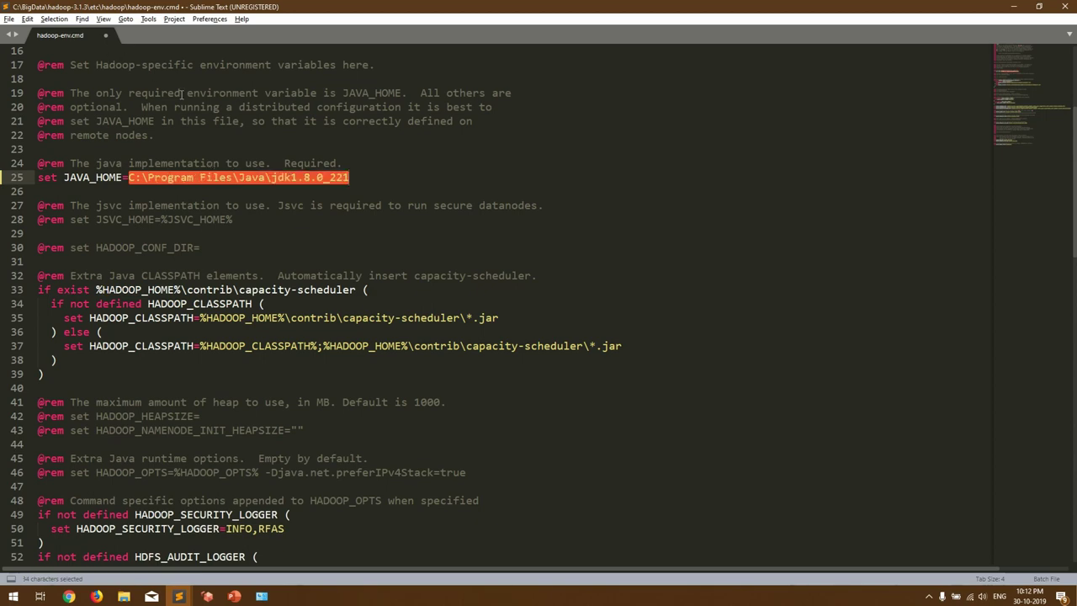
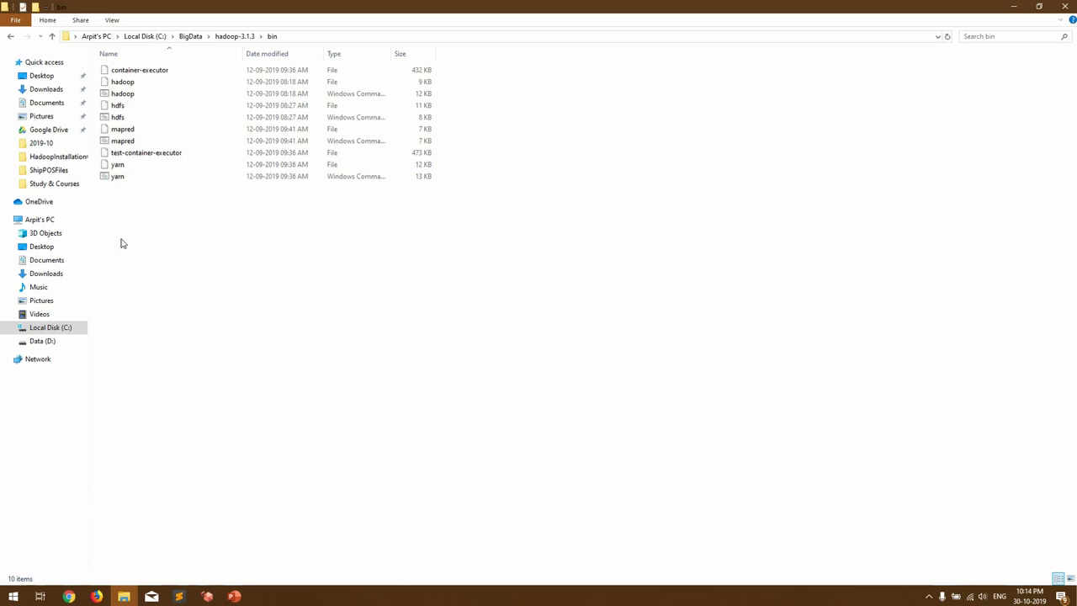
- Review the files in the hadoop-3.1.3 bin folder and return to the hadoop-3.1.3 folder
{"action": "left_click_drag", "start_coordinate": [122, 244], "coordinate": [178, 69]}
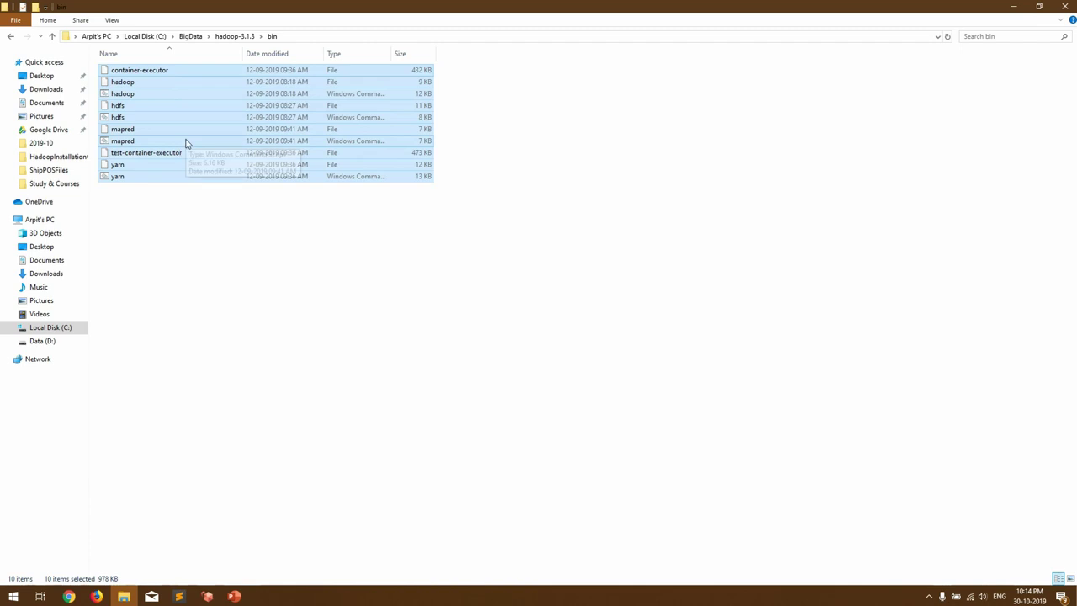
{"action": "left_click", "coordinate": [193, 219]}
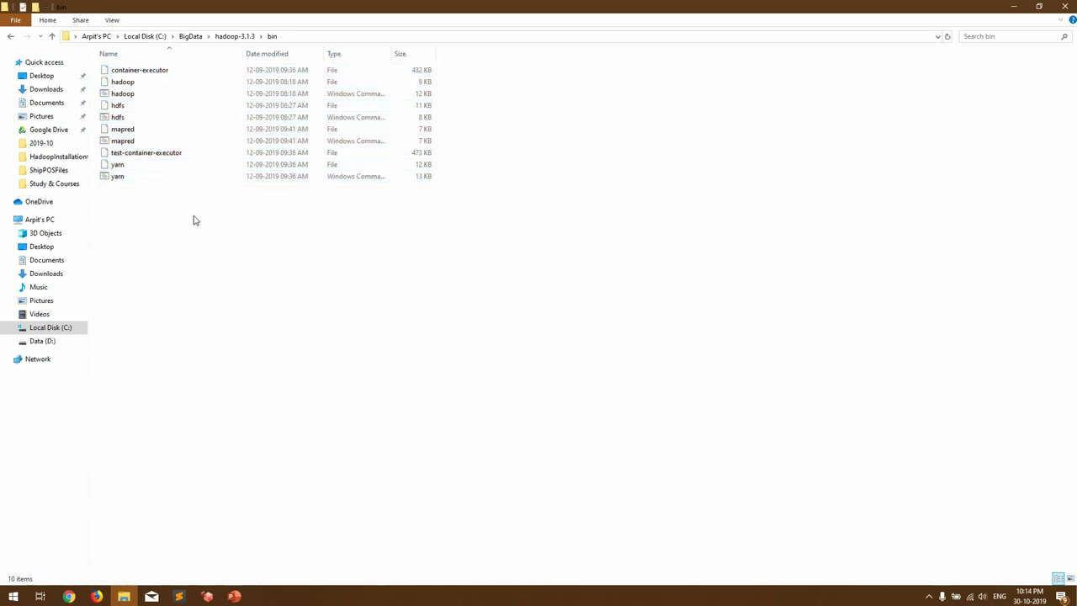
{"action": "left_click", "coordinate": [237, 38]}
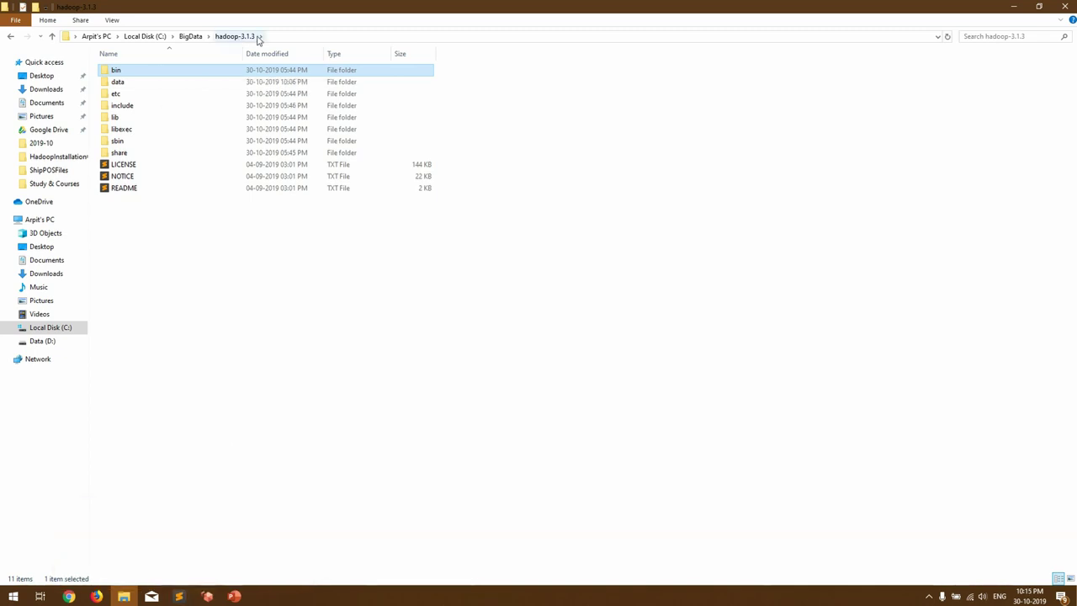
{"action": "left_click", "coordinate": [69, 595]}
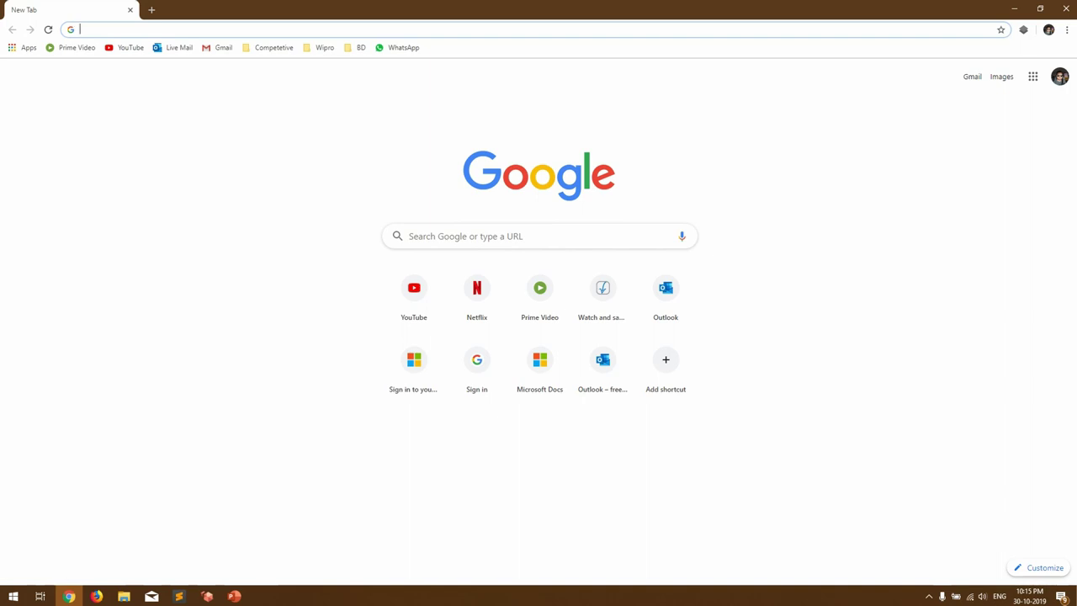
{"action": "type", "text": "https://github.com/selfgrowth/apache-hadoop-3.1.1-winutils"}
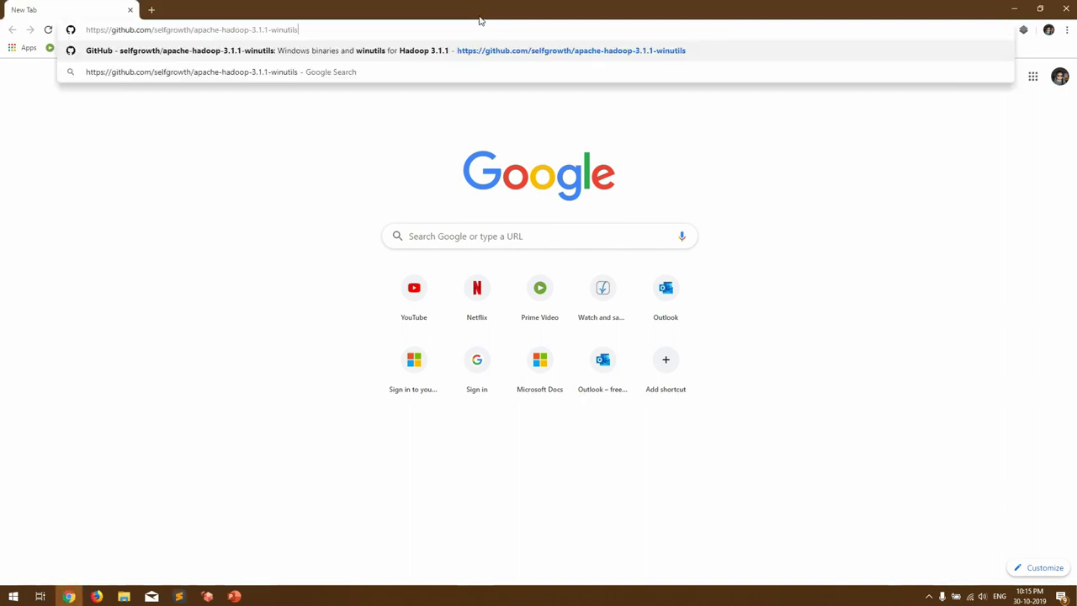
{"action": "key", "text": "Return"}
{"action": "left_click_drag", "start_coordinate": [320, 290], "coordinate": [462, 299]}
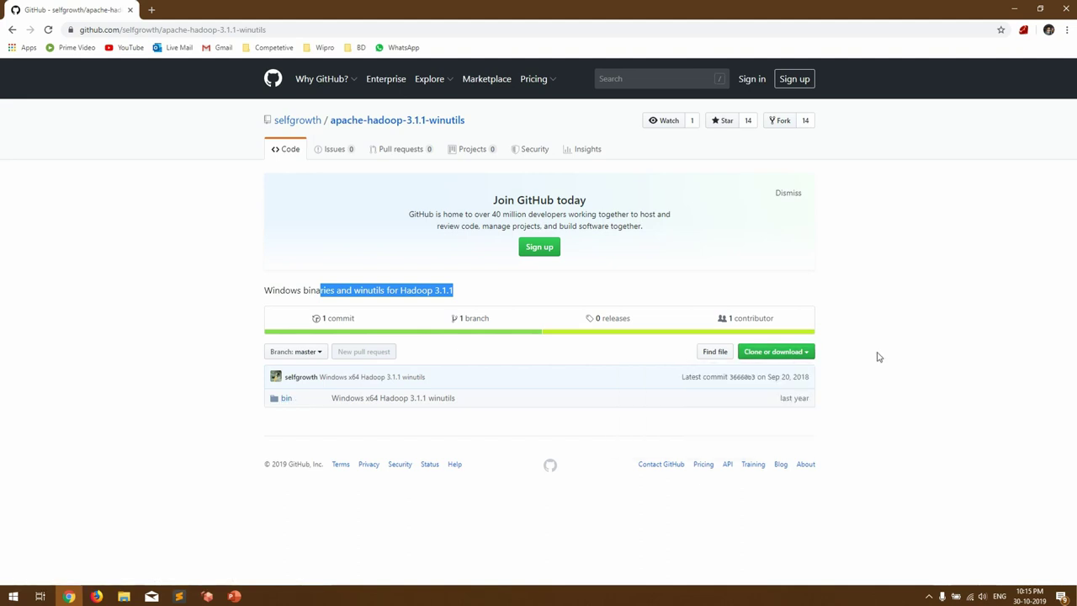
{"action": "left_click", "coordinate": [781, 351]}
{"action": "left_click", "coordinate": [771, 442]}
- In File Explorer, extract the apache-hadoop-3.1.1-winutils-master archive in C:\BigData into a folder of the same name
{"action": "left_click", "coordinate": [125, 598]}
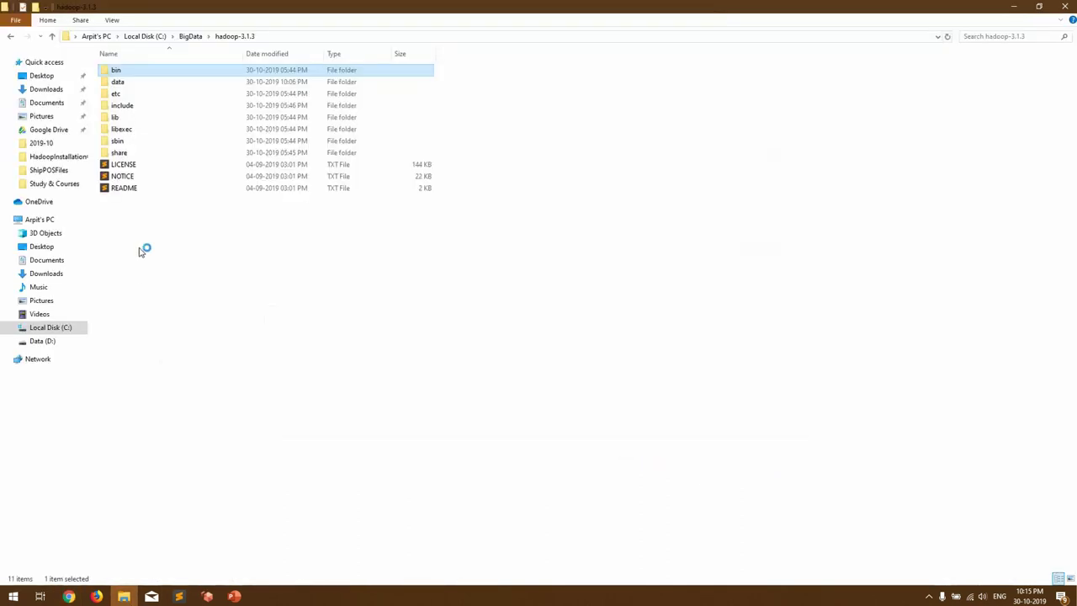
{"action": "left_click", "coordinate": [190, 36]}
{"action": "left_click", "coordinate": [105, 81]}
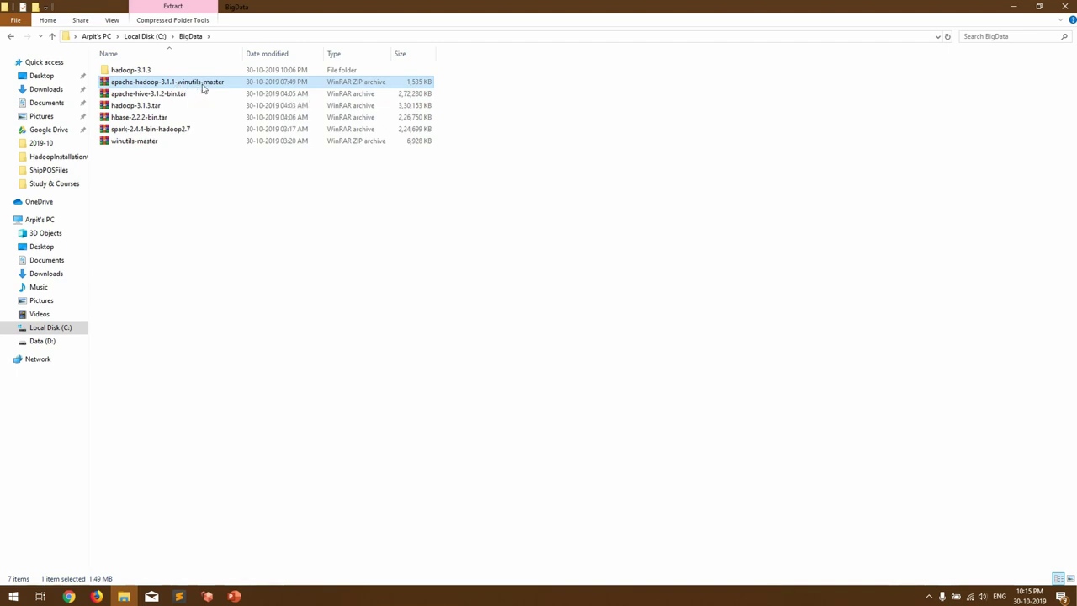
{"action": "right_click", "coordinate": [202, 88]}
{"action": "left_click", "coordinate": [261, 146]}
- Inspect the bin folder inside the extracted apache-hadoop-3.1.1-winutils-master folder and copy that bin folder
{"action": "left_click", "coordinate": [180, 73]}
{"action": "double_click", "coordinate": [180, 72]}
{"action": "double_click", "coordinate": [184, 74]}
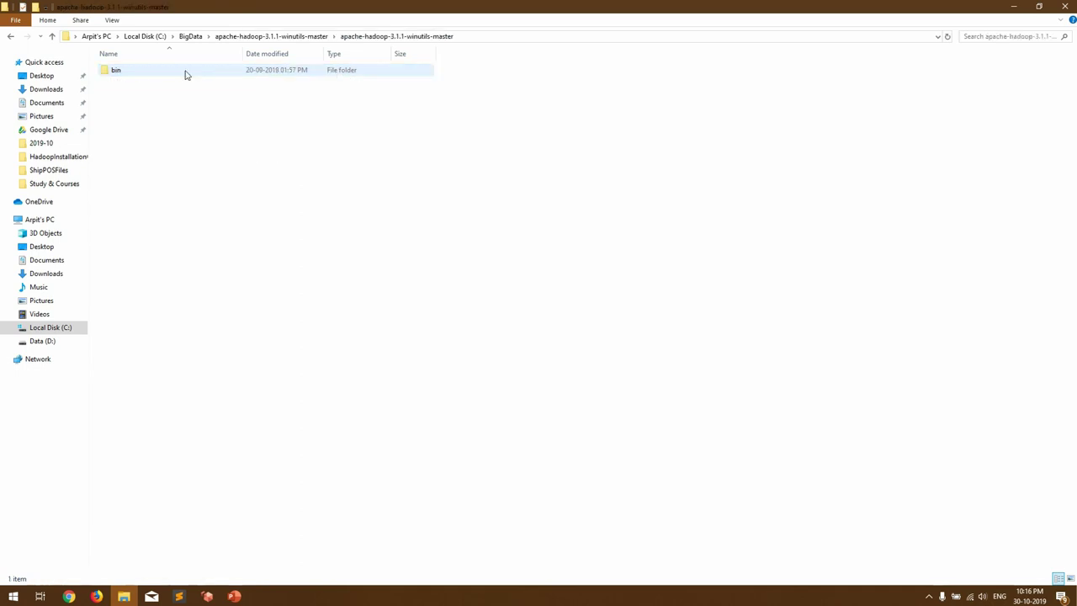
{"action": "left_click", "coordinate": [123, 75]}
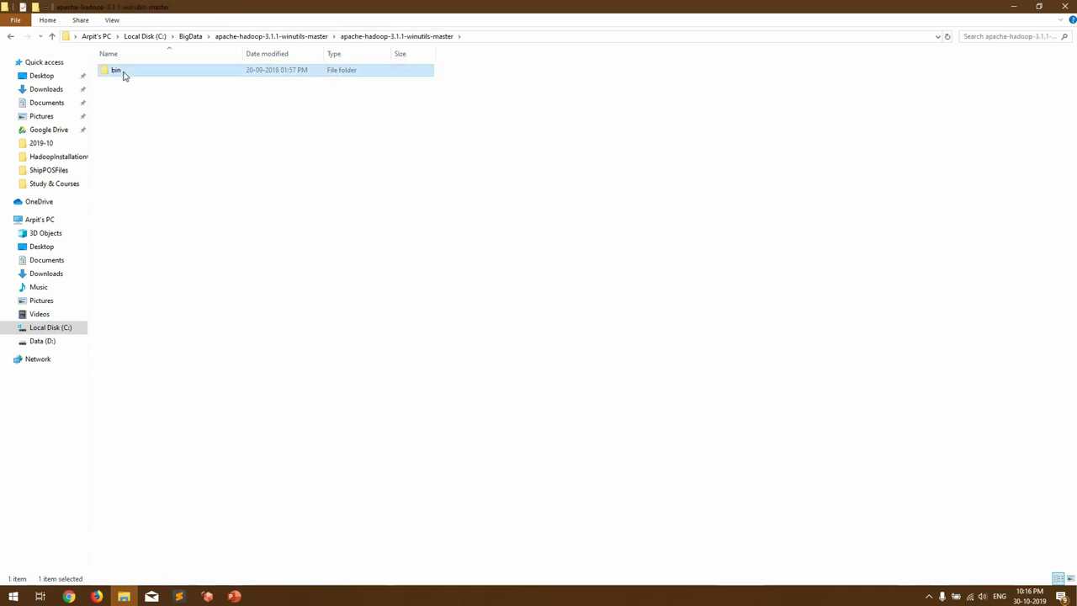
{"action": "double_click", "coordinate": [123, 75]}
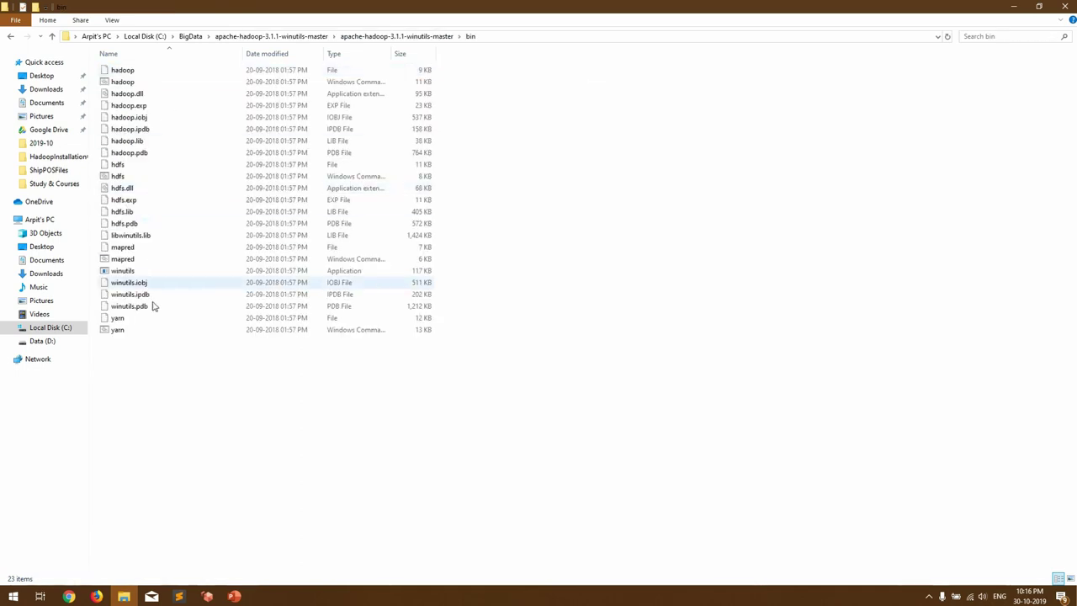
{"action": "left_click_drag", "start_coordinate": [133, 381], "coordinate": [152, 371]}
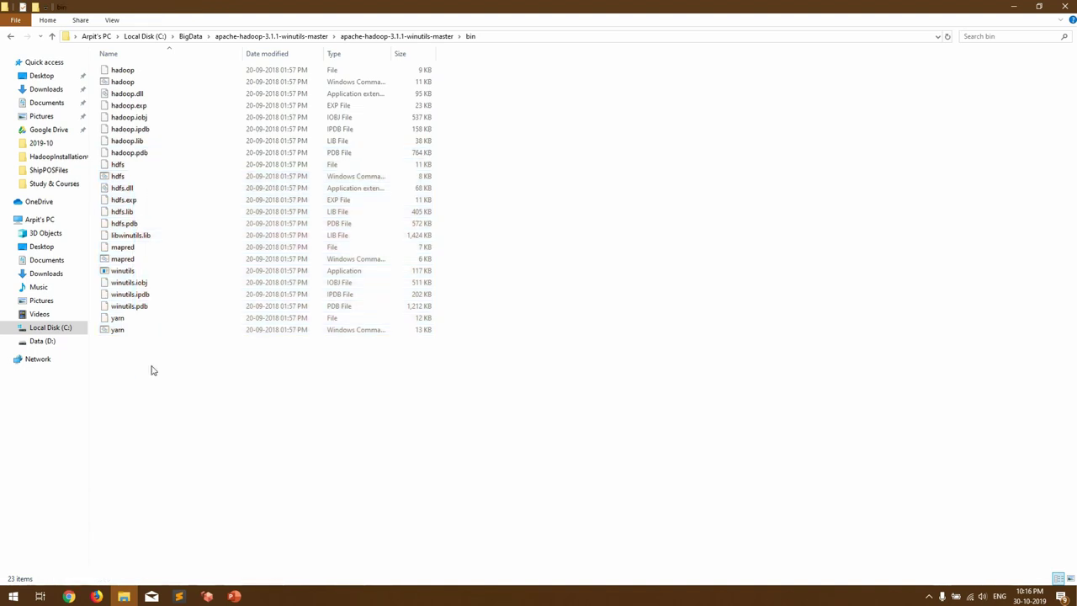
{"action": "key", "text": "alt+Left"}
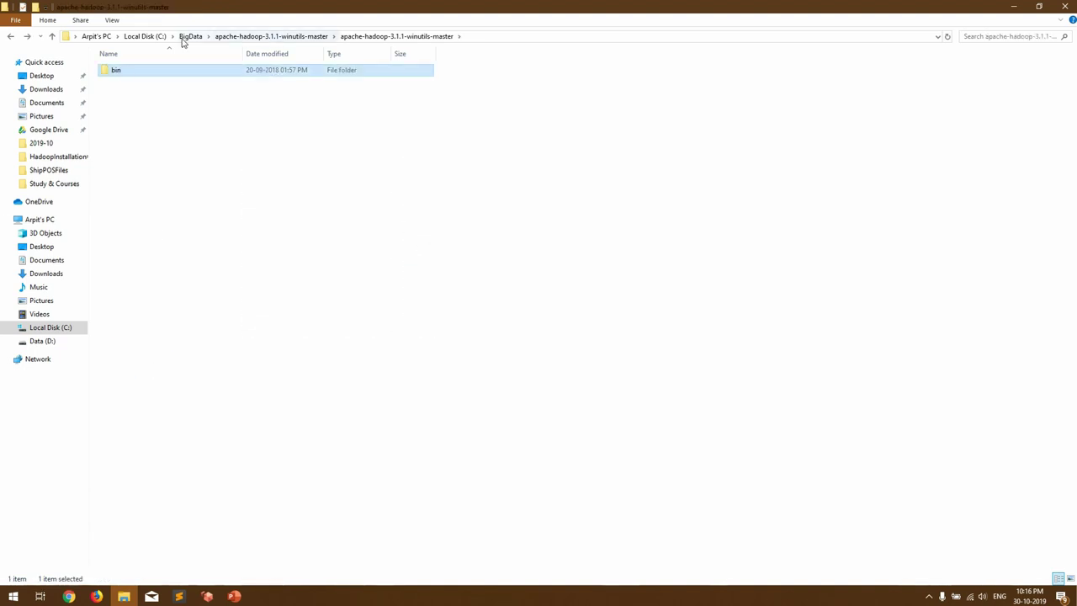
- Rename the original bin folder in C:\BigData\hadoop-3.1.3 as bin_bkp
{"action": "left_click", "coordinate": [183, 37]}
{"action": "double_click", "coordinate": [134, 84]}
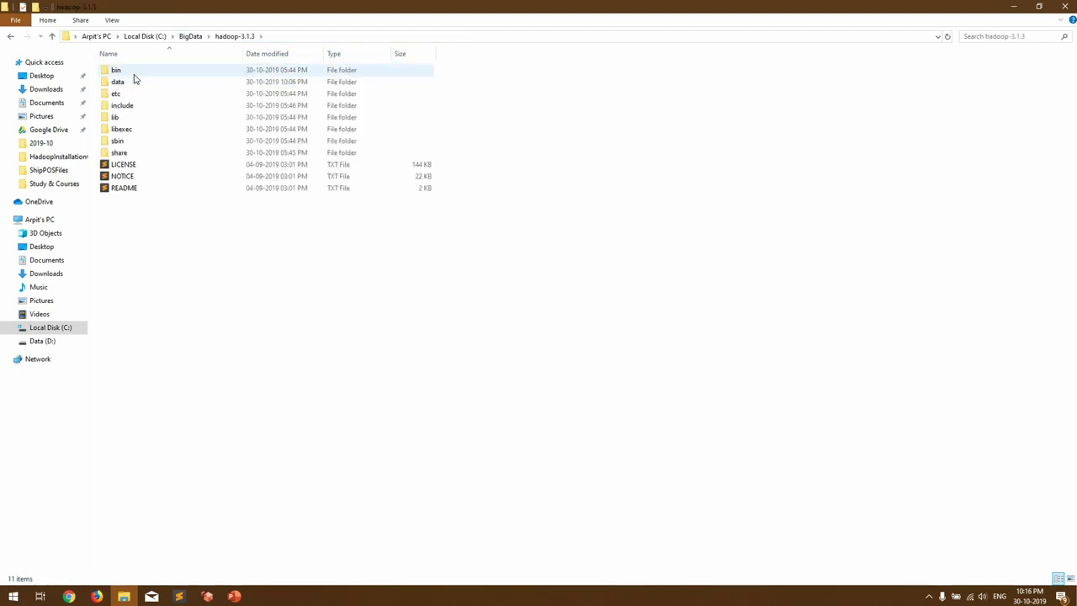
{"action": "right_click", "coordinate": [133, 72]}
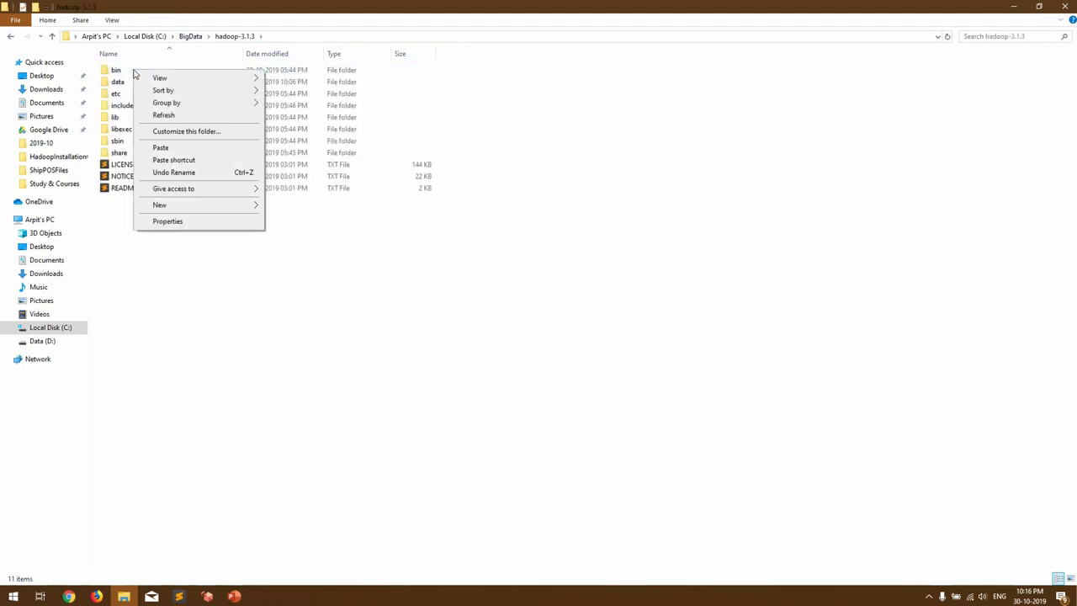
{"action": "left_click", "coordinate": [118, 72]}
{"action": "key", "text": "F2"}
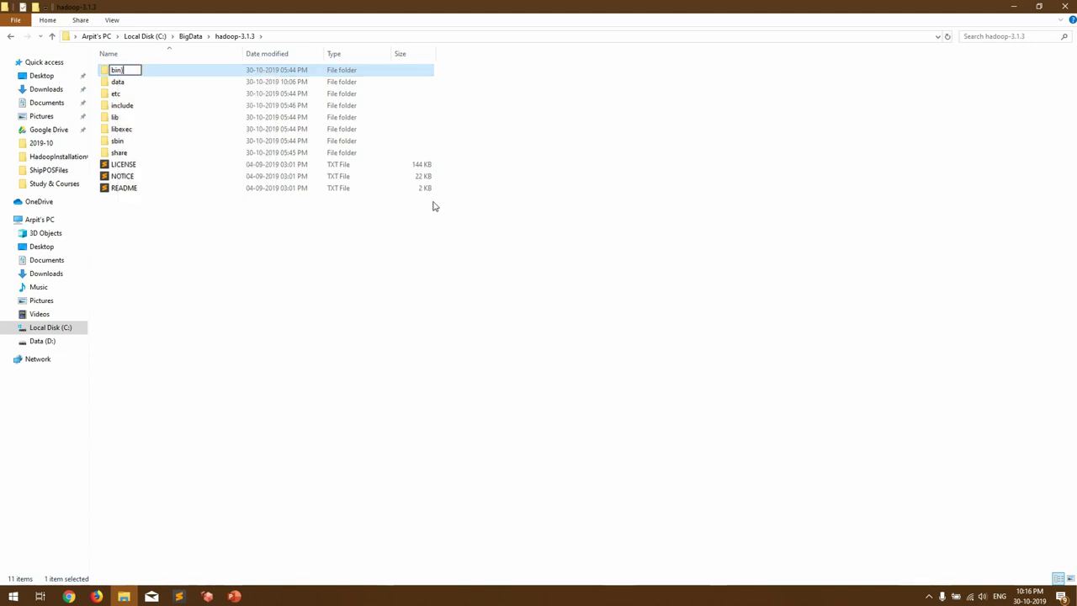
{"action": "key", "text": "End"}
{"action": "type", "text": "_bkp"}
{"action": "key", "text": "Return"}
- Paste the winutils bin folder into hadoop-3.1.3 and compare its contents with bin_bkp
{"action": "key", "text": "ctrl+v"}
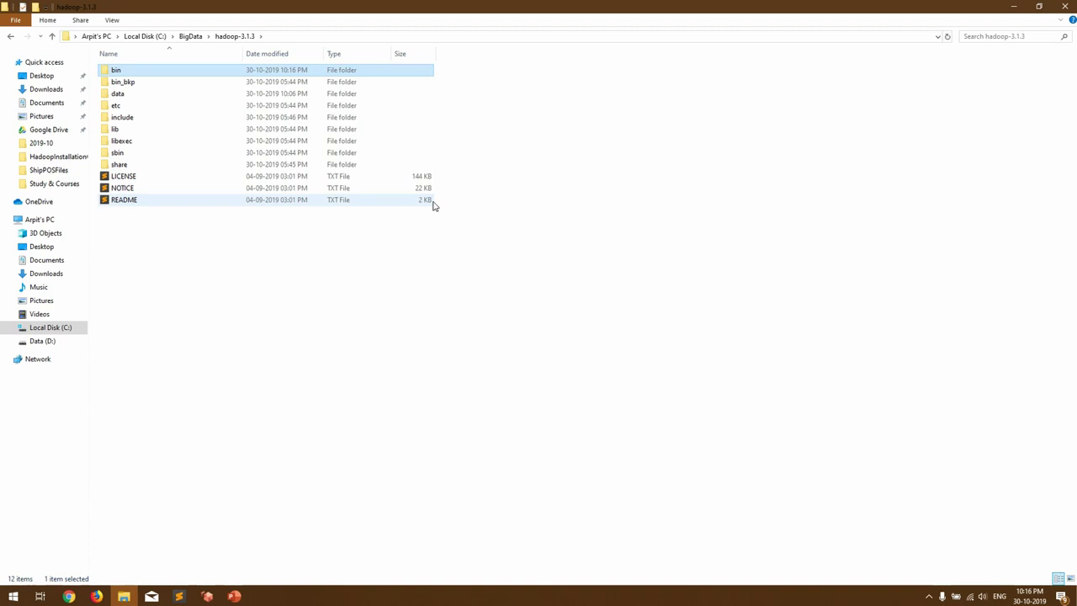
{"action": "double_click", "coordinate": [126, 82]}
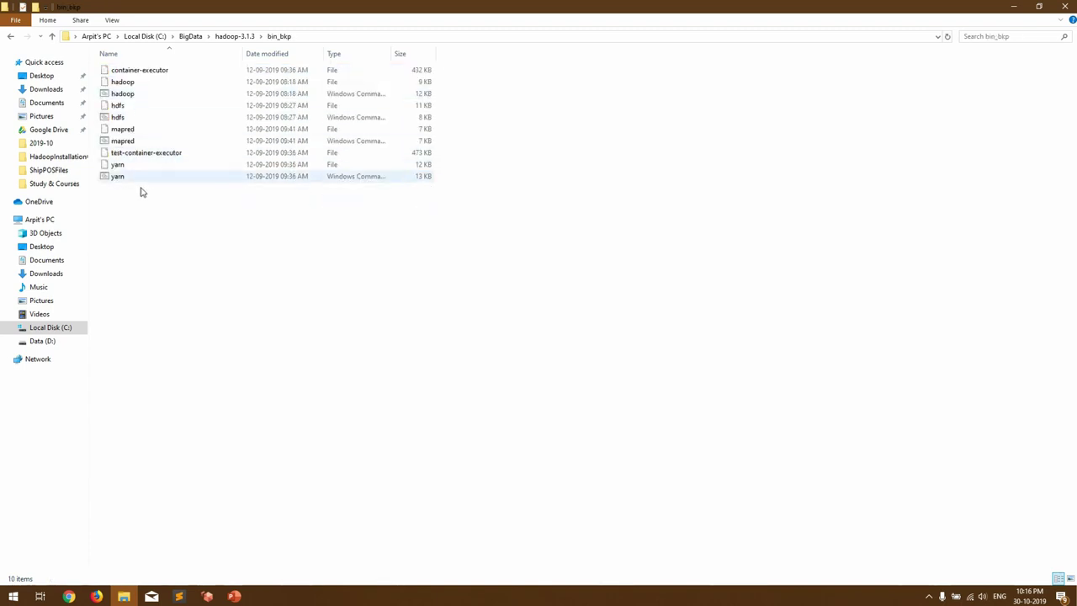
{"action": "left_click", "coordinate": [10, 36]}
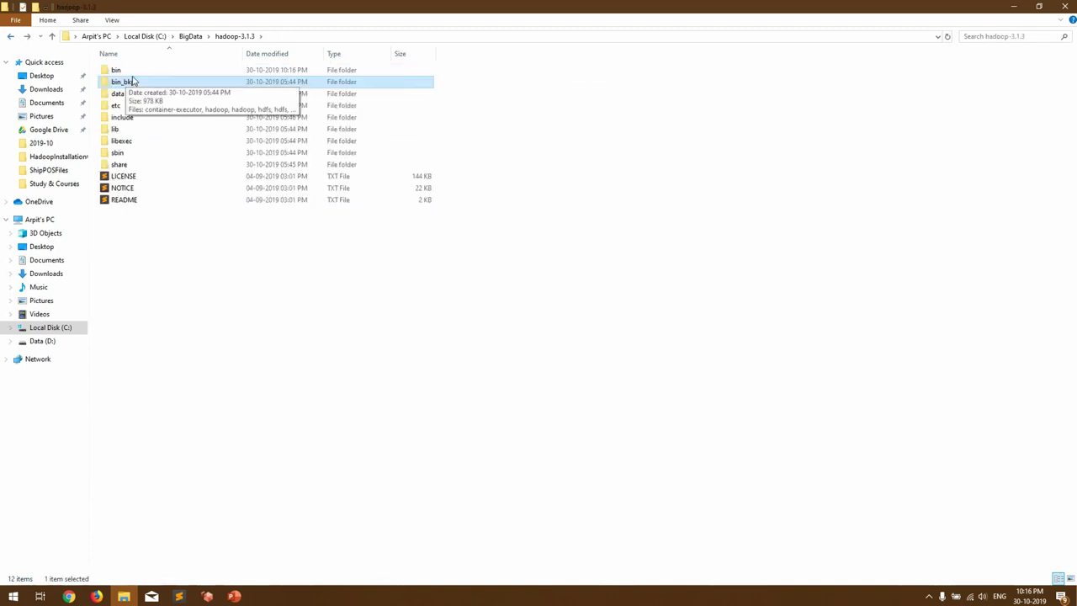
{"action": "double_click", "coordinate": [122, 70]}
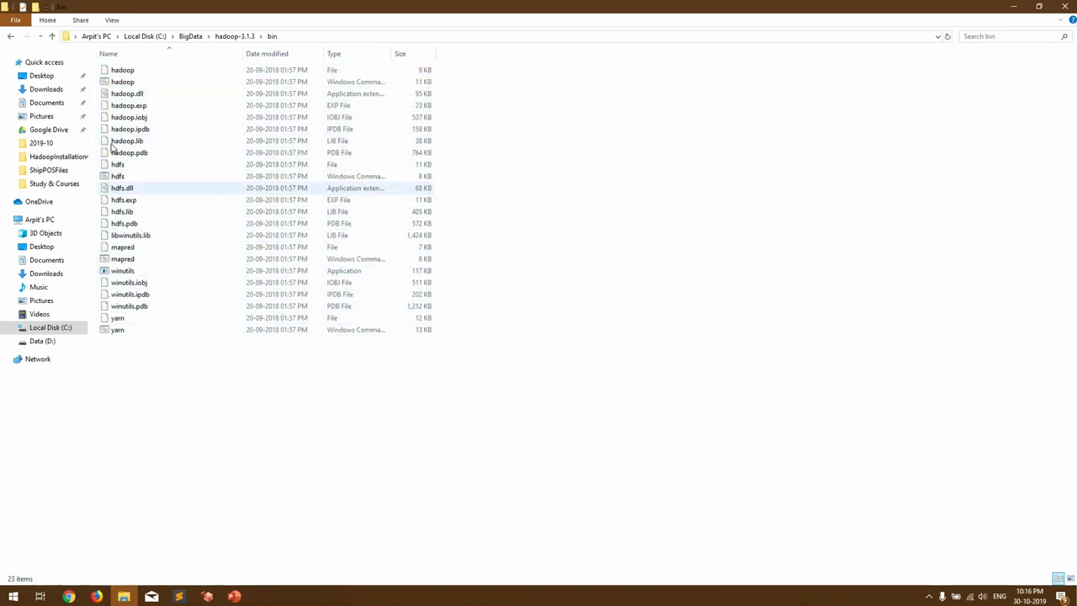
{"action": "key", "text": "alt+Left"}
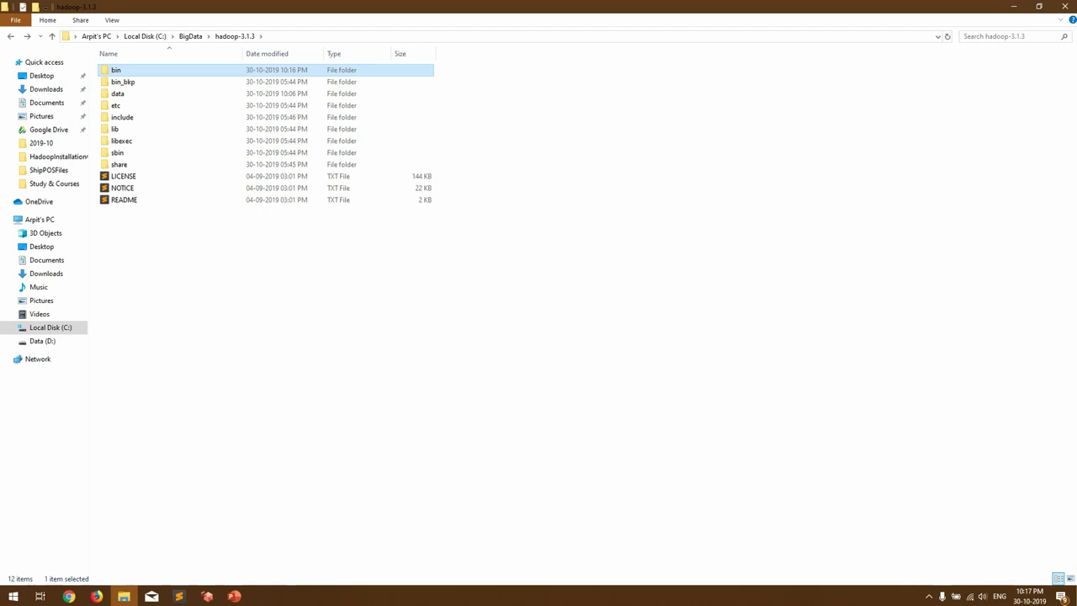
- Open Command Prompt, run hadoop version and review the reported version details
{"action": "left_click", "coordinate": [14, 599]}
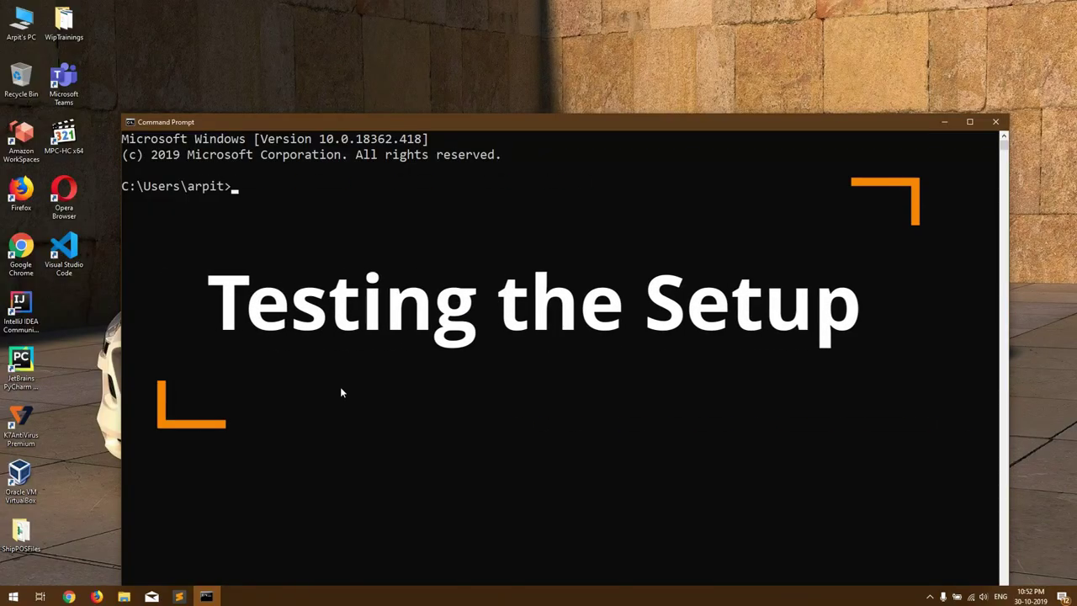
{"action": "type", "text": "hadoop version"}
{"action": "key", "text": "Return"}
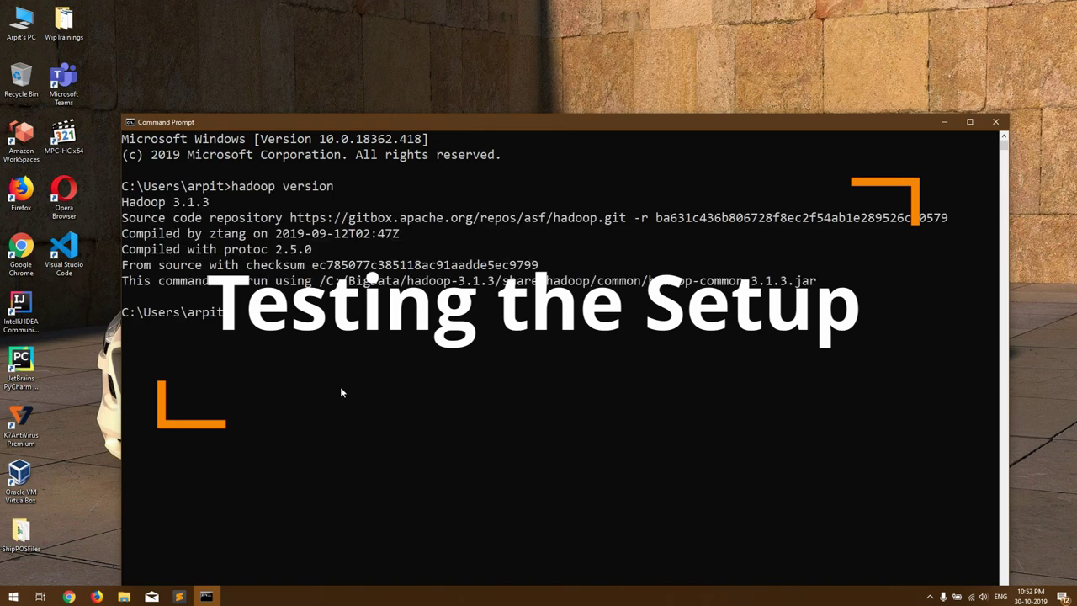
{"action": "left_click_drag", "start_coordinate": [215, 204], "coordinate": [132, 203]}
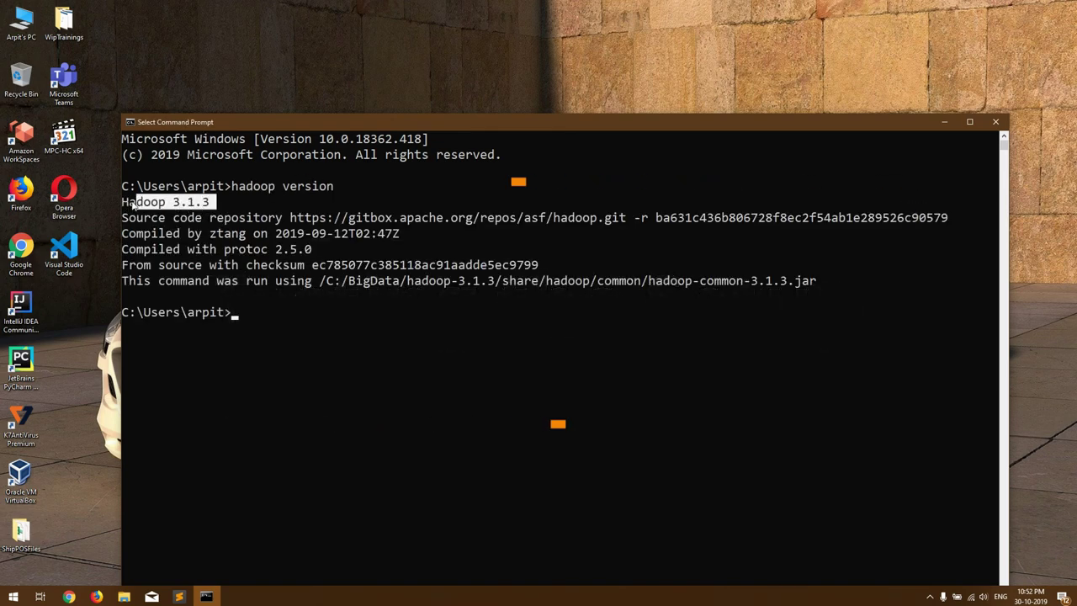
{"action": "left_click", "coordinate": [137, 204]}
{"action": "left_click", "coordinate": [125, 204]}
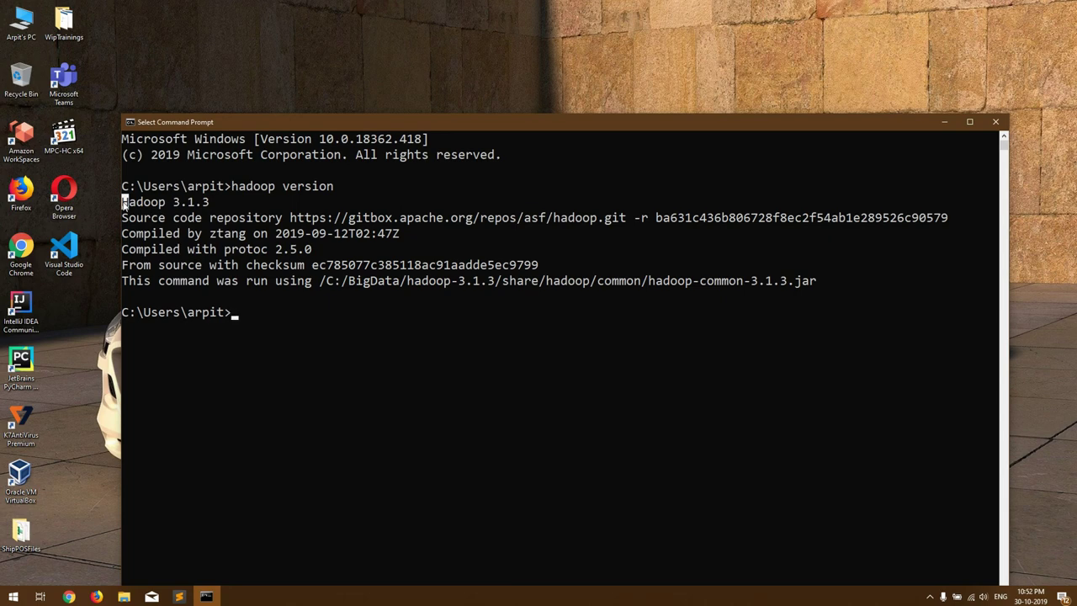
{"action": "left_click_drag", "start_coordinate": [125, 203], "coordinate": [346, 270]}
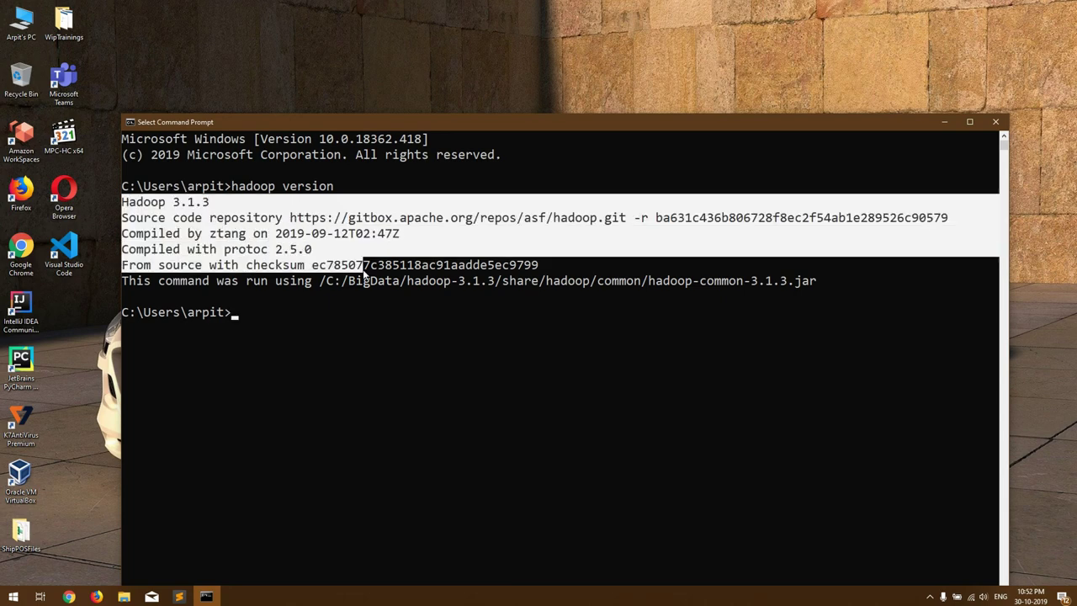
{"action": "left_click", "coordinate": [608, 374]}
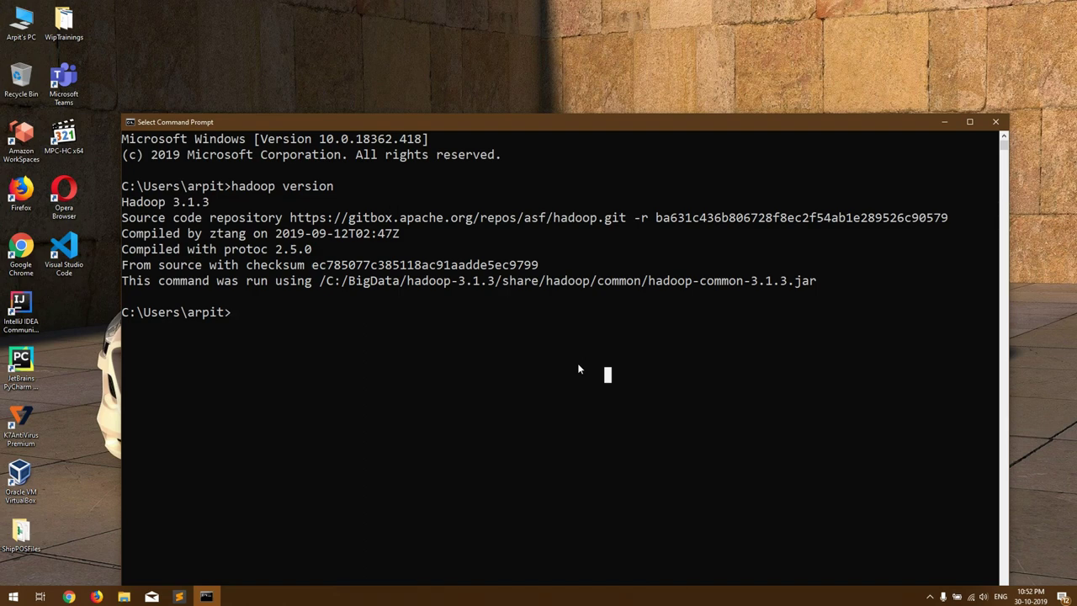
- Format the HDFS name node with the command hdfs namenode -format
{"action": "type", "text": "hdfs namenod"}
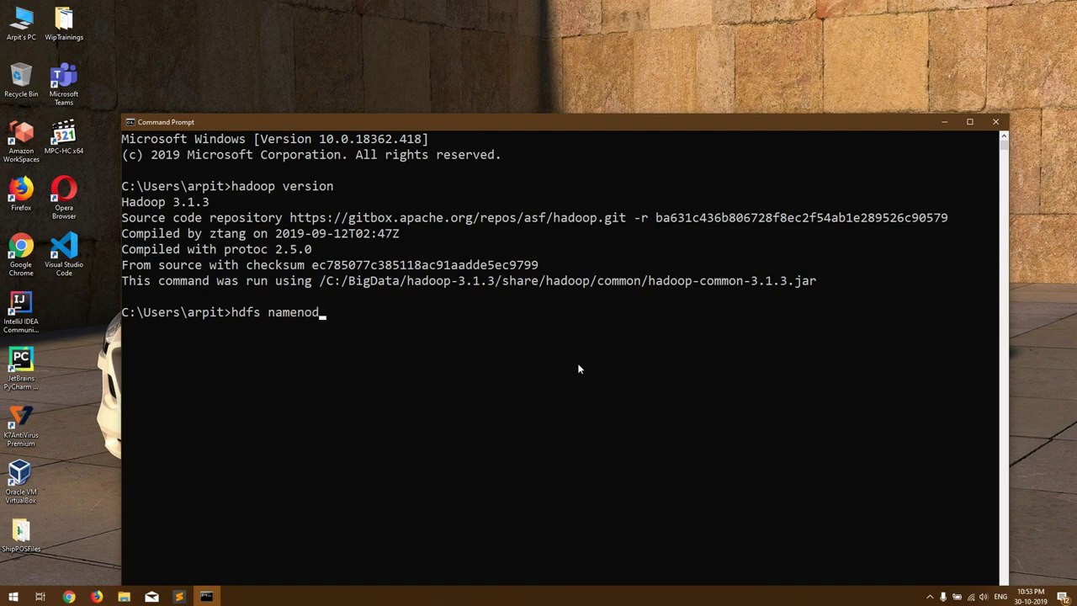
{"action": "type", "text": "e -format"}
{"action": "key", "text": "Return"}
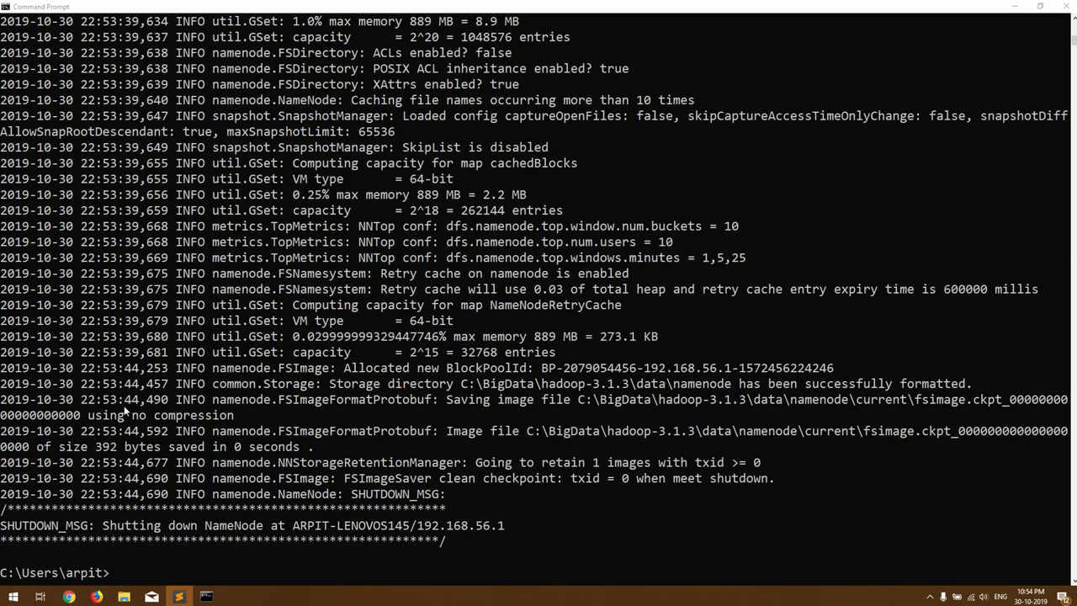
- Open the hadoop-3.1.3 sbin folder in File Explorer and locate the start-dfs and start-yarn command scripts
{"action": "left_click", "coordinate": [123, 597]}
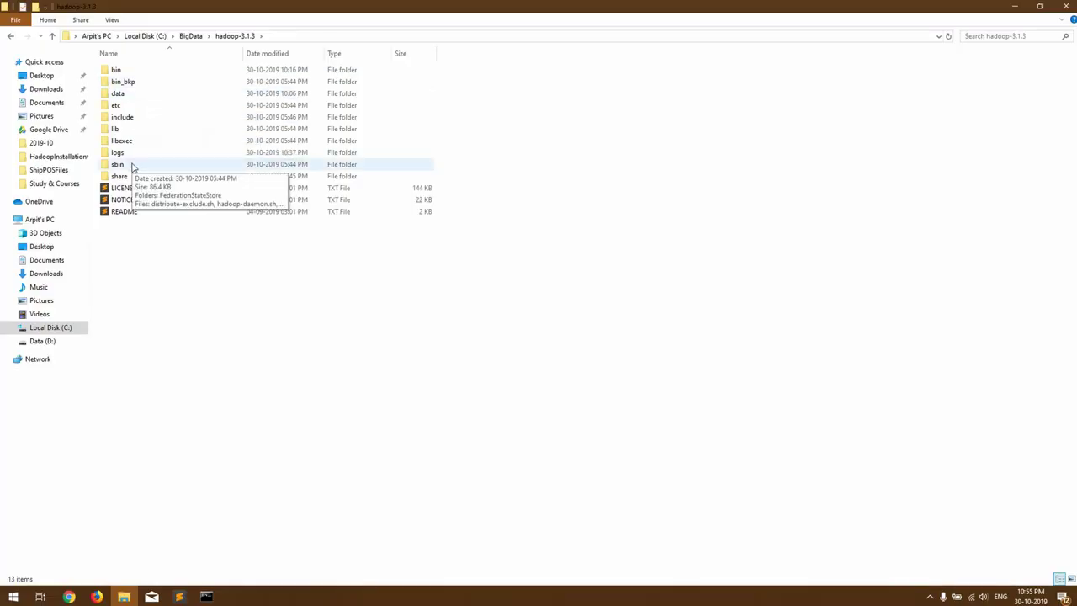
{"action": "double_click", "coordinate": [303, 164]}
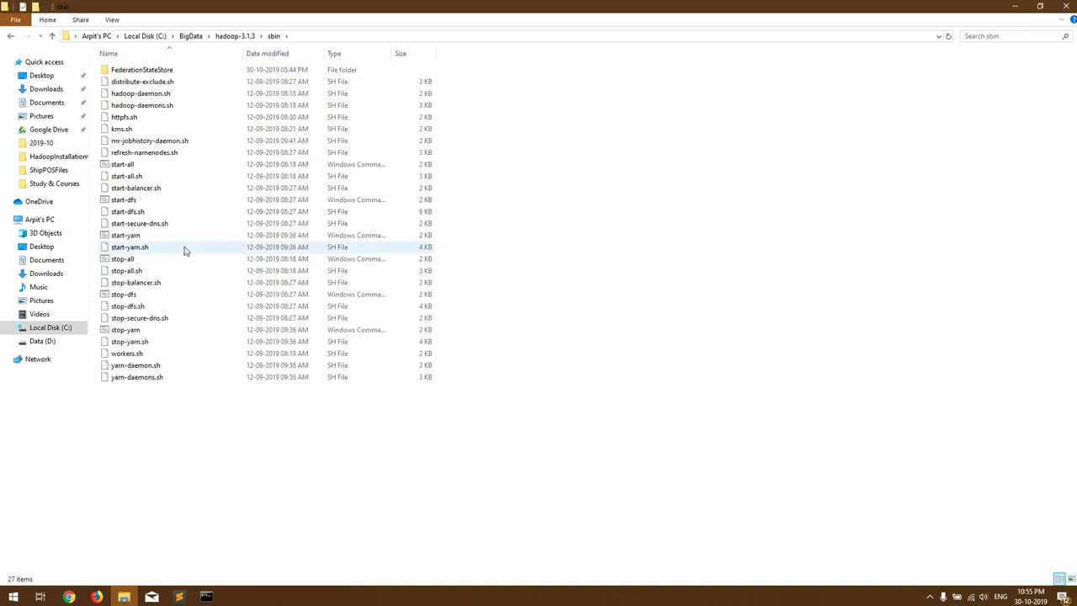
{"action": "left_click", "coordinate": [146, 203]}
{"action": "left_click", "coordinate": [146, 203]}
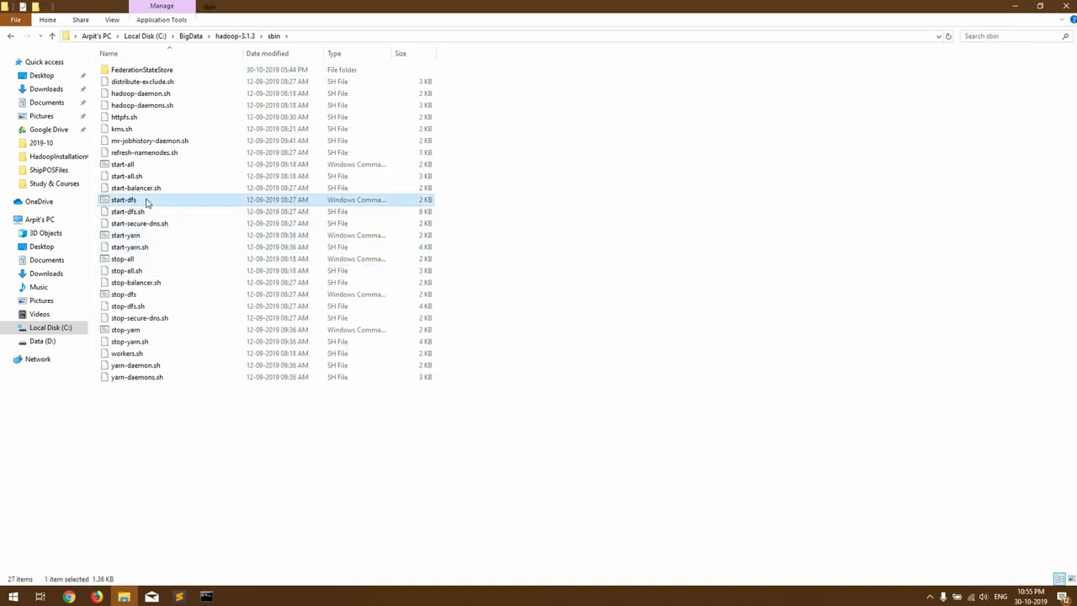
{"action": "left_click", "coordinate": [145, 221]}
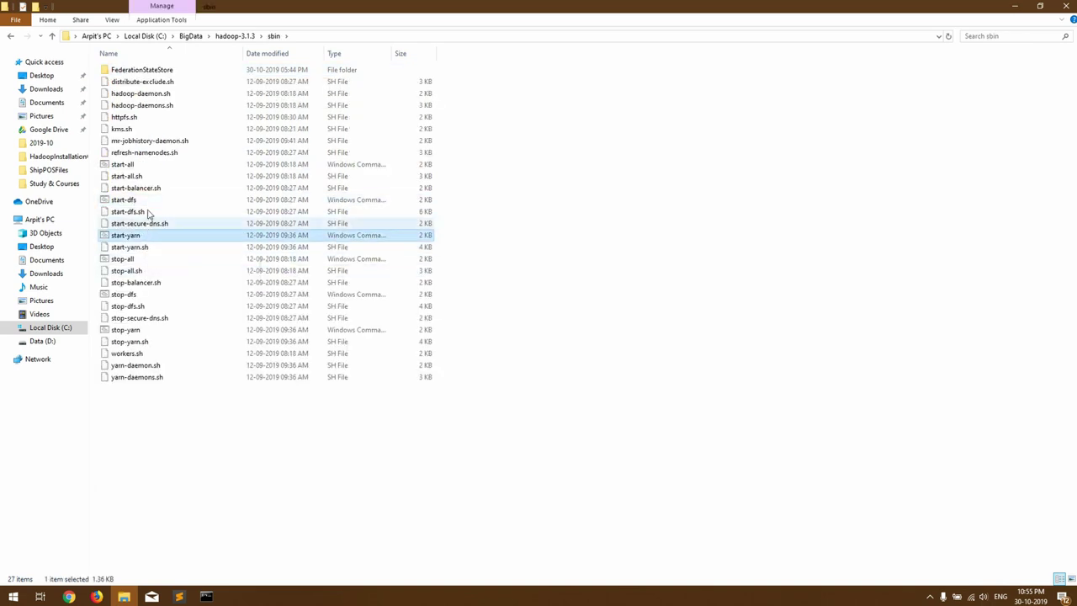
{"action": "left_click", "coordinate": [152, 202]}
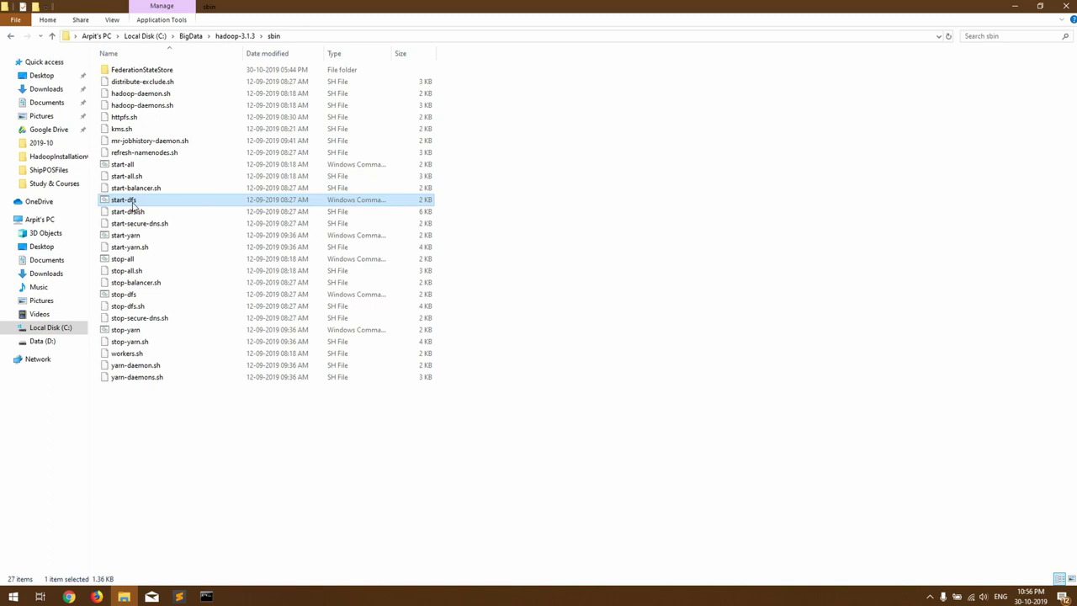
- Open a command prompt in the sbin folder, run start-dfs.cmd and minimize the namenode and datanode windows
{"action": "left_click", "coordinate": [320, 39]}
{"action": "type", "text": "cmd.exe"}
{"action": "key", "text": "Return"}
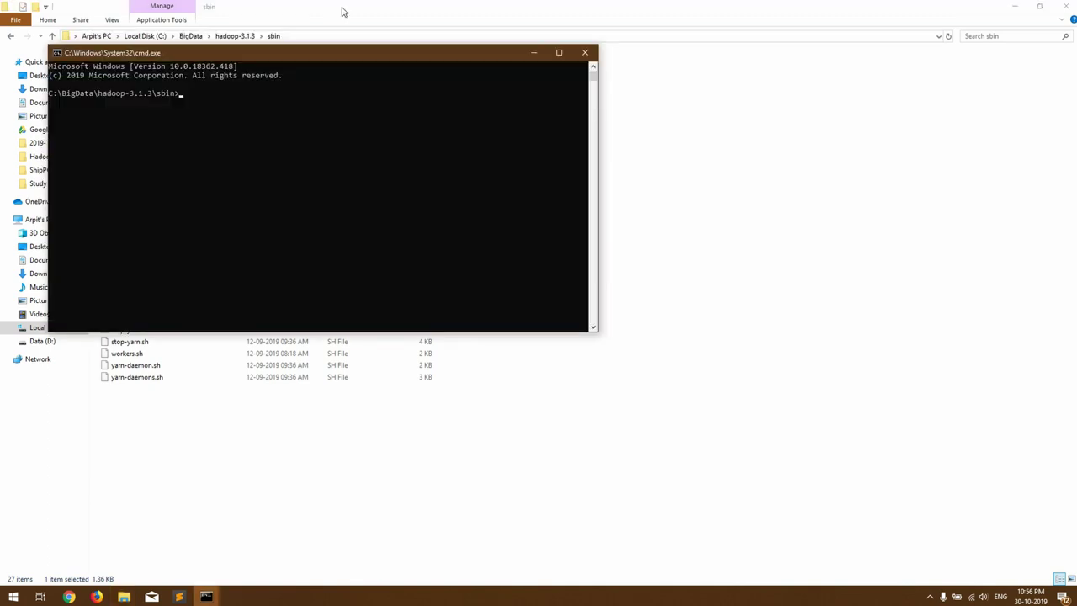
{"action": "right_click", "coordinate": [185, 54]}
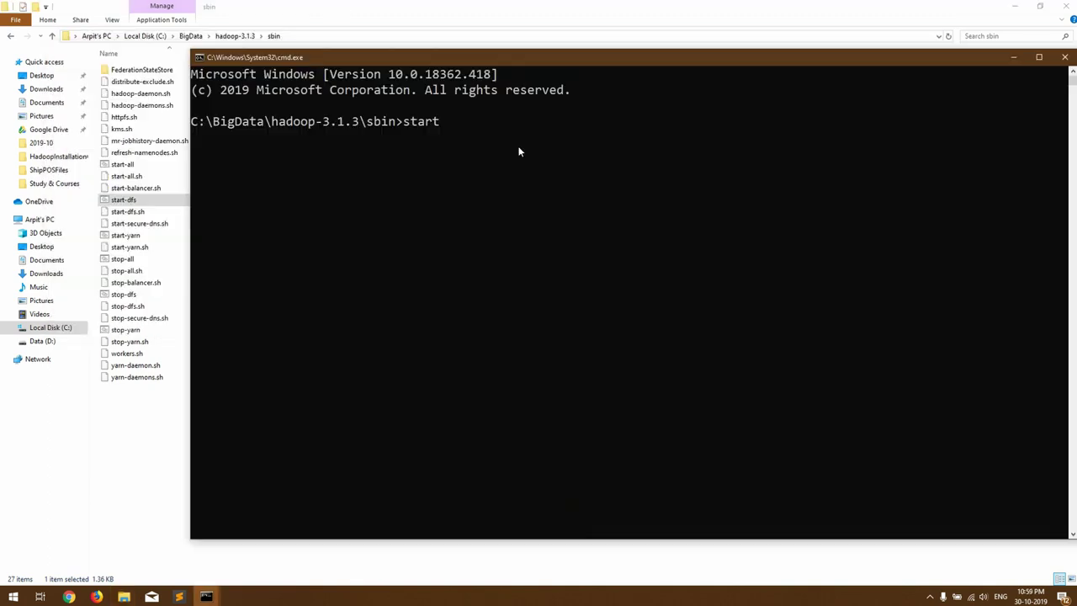
{"action": "type", "text": "-dfs.cmd"}
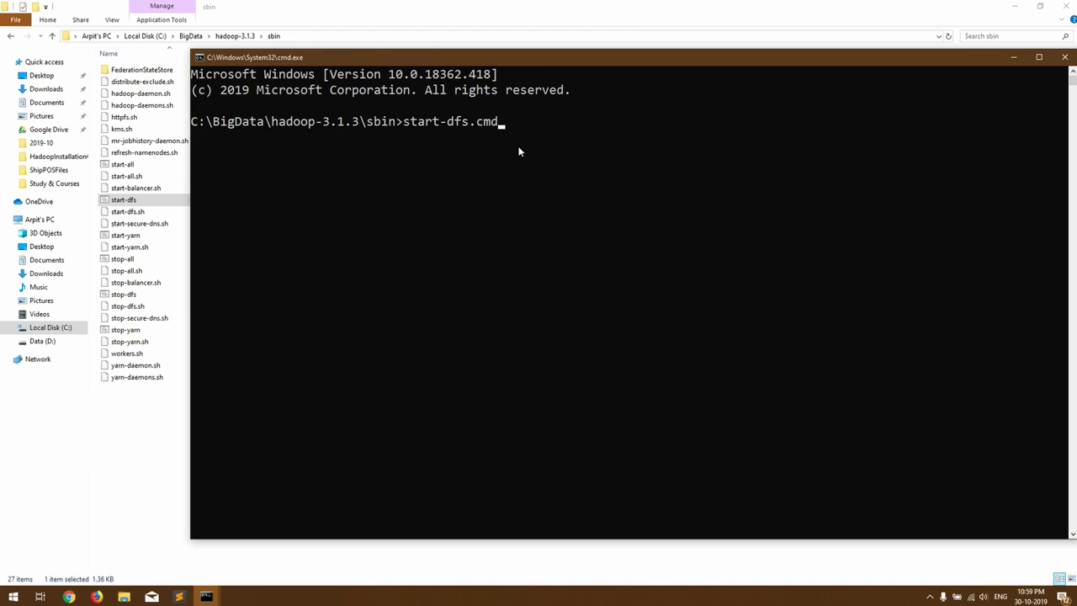
{"action": "key", "text": "Return"}
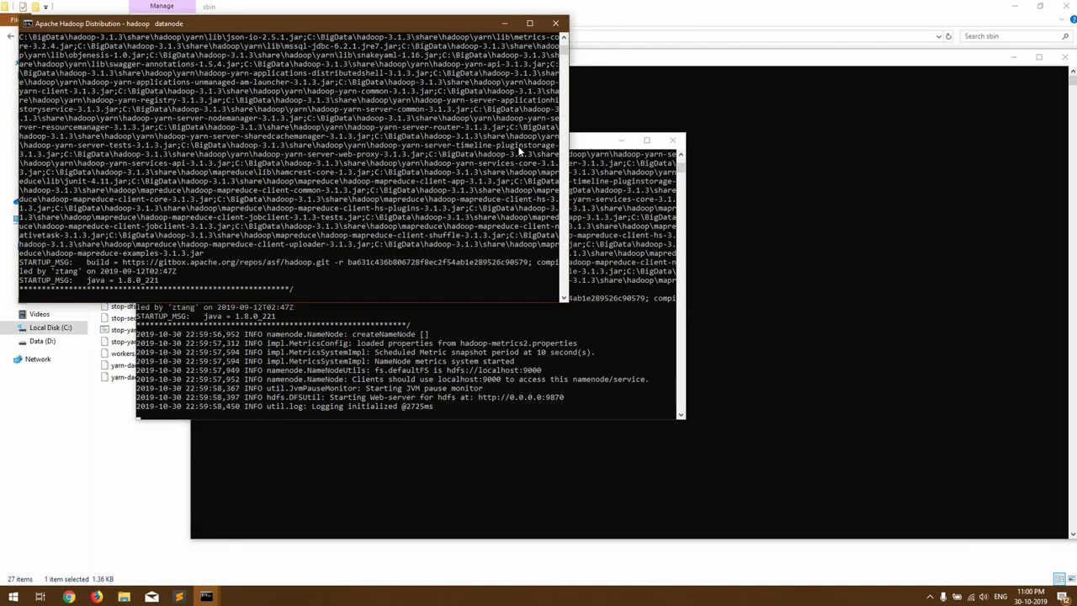
{"action": "left_click", "coordinate": [555, 23]}
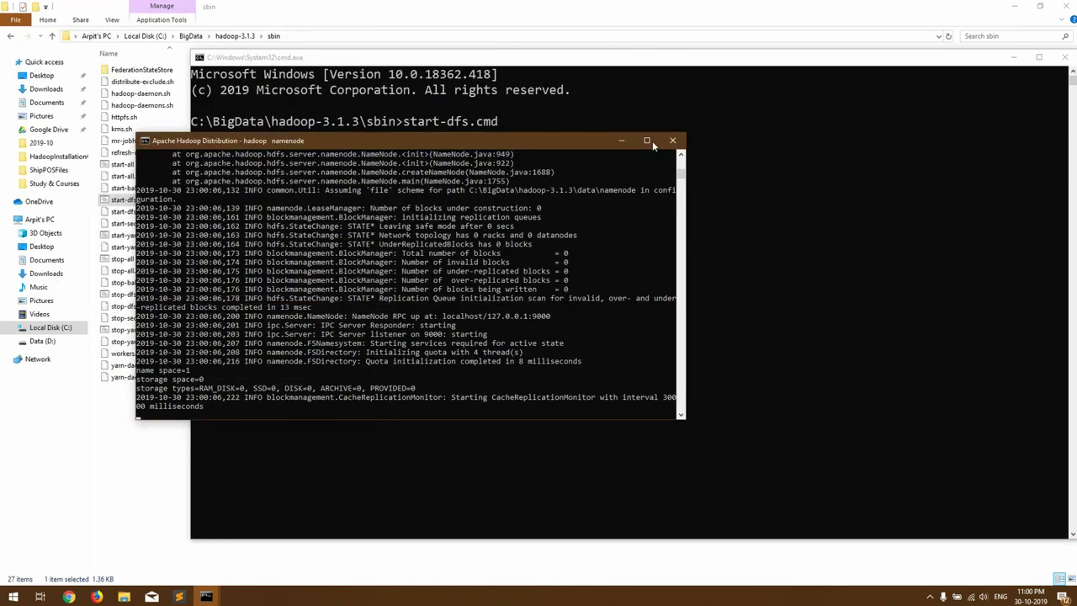
{"action": "left_click", "coordinate": [671, 140]}
- Run start-yarn.cmd, minimize the resourcemanager and nodemanager windows, and close the sbin command prompt
{"action": "type", "text": "start-yarn.cmd"}
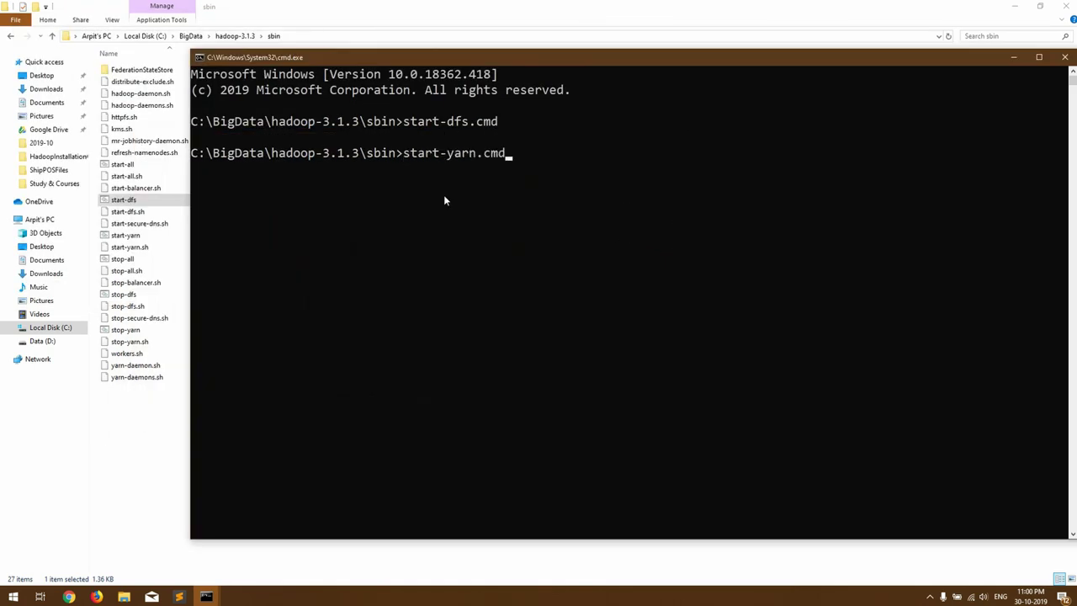
{"action": "key", "text": "Return"}
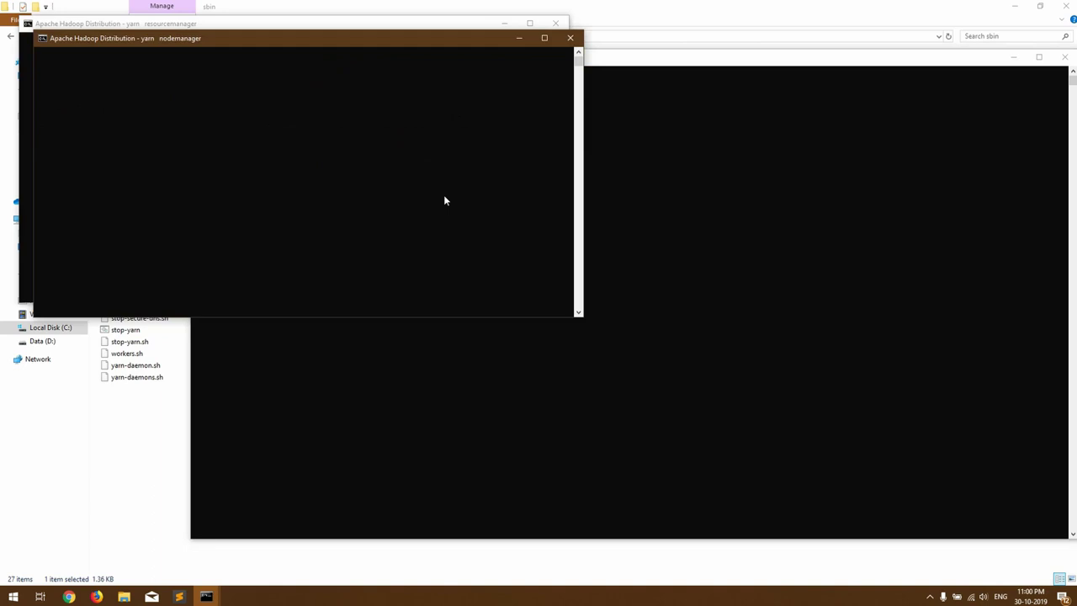
{"action": "left_click", "coordinate": [518, 39]}
{"action": "left_click", "coordinate": [506, 23]}
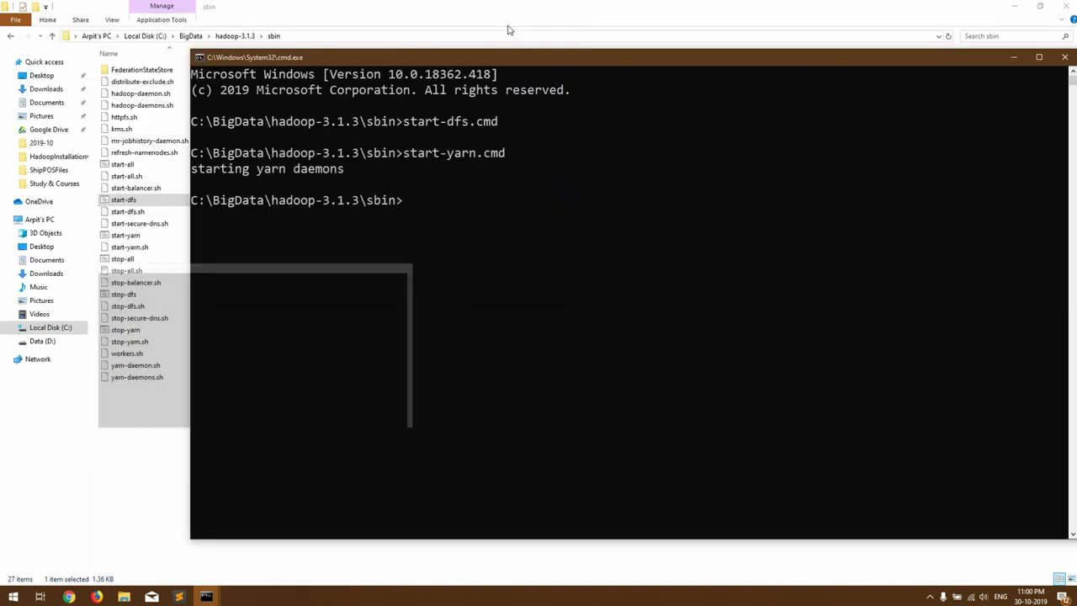
{"action": "left_click", "coordinate": [1065, 59]}
{"action": "mouse_move", "coordinate": [209, 598]}
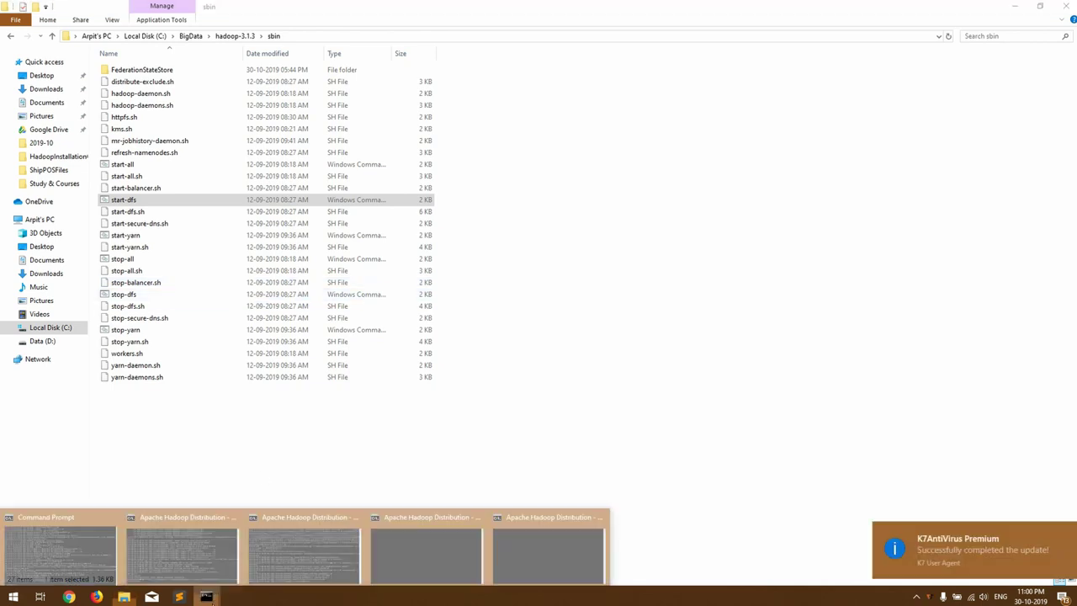
{"action": "left_click", "coordinate": [692, 519]}
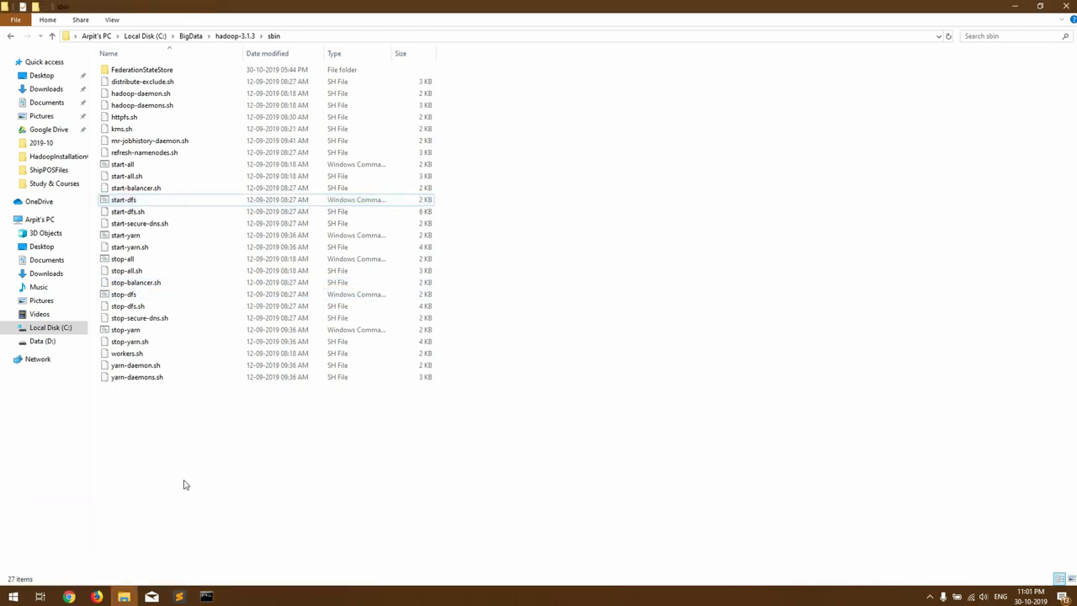
- Switch to Chrome and open the YARN cluster page at localhost:8088/cluster
{"action": "double_click", "coordinate": [125, 330]}
{"action": "key", "text": "alt+Tab"}
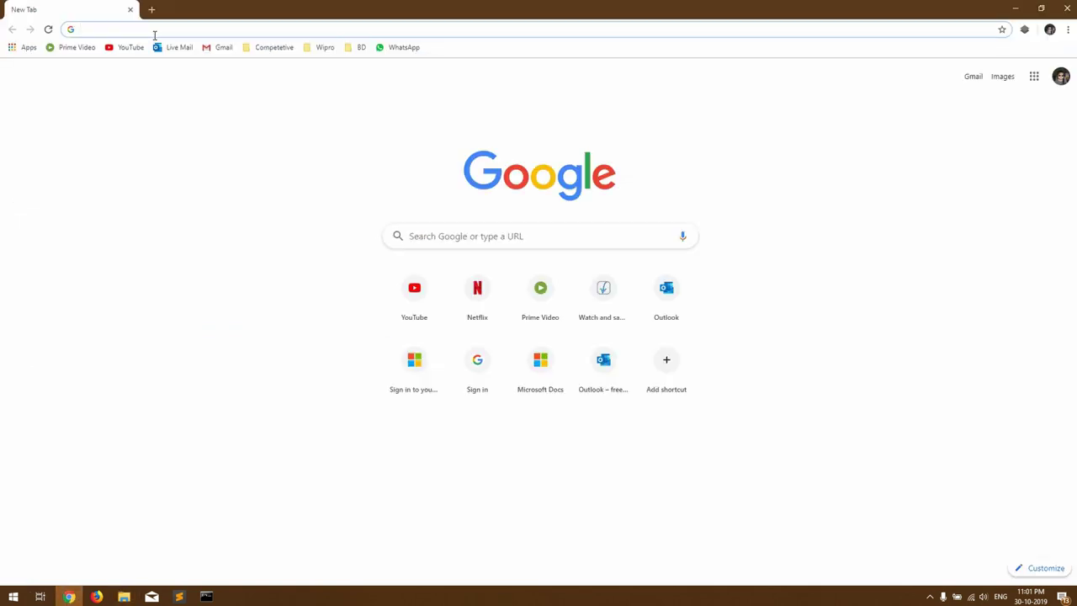
{"action": "type", "text": "localhos"}
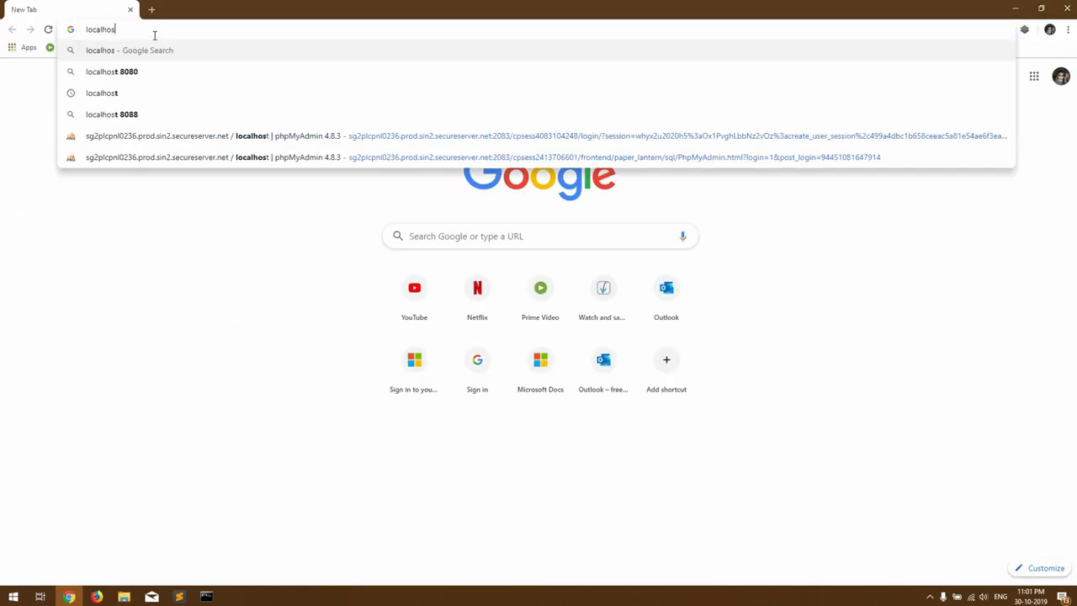
{"action": "type", "text": "t:8088"}
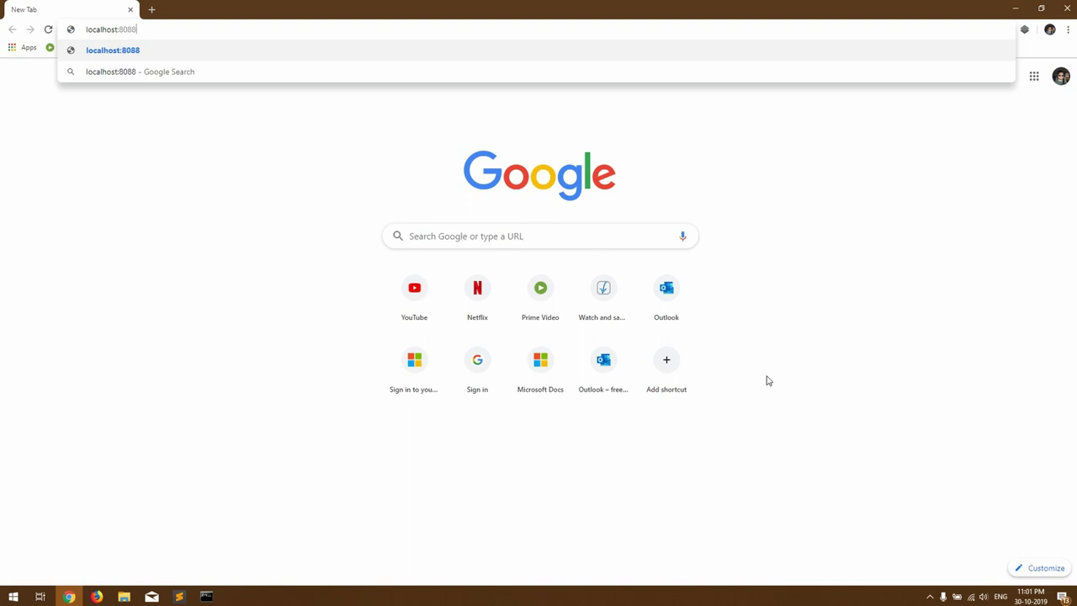
{"action": "type", "text": "/cluster"}
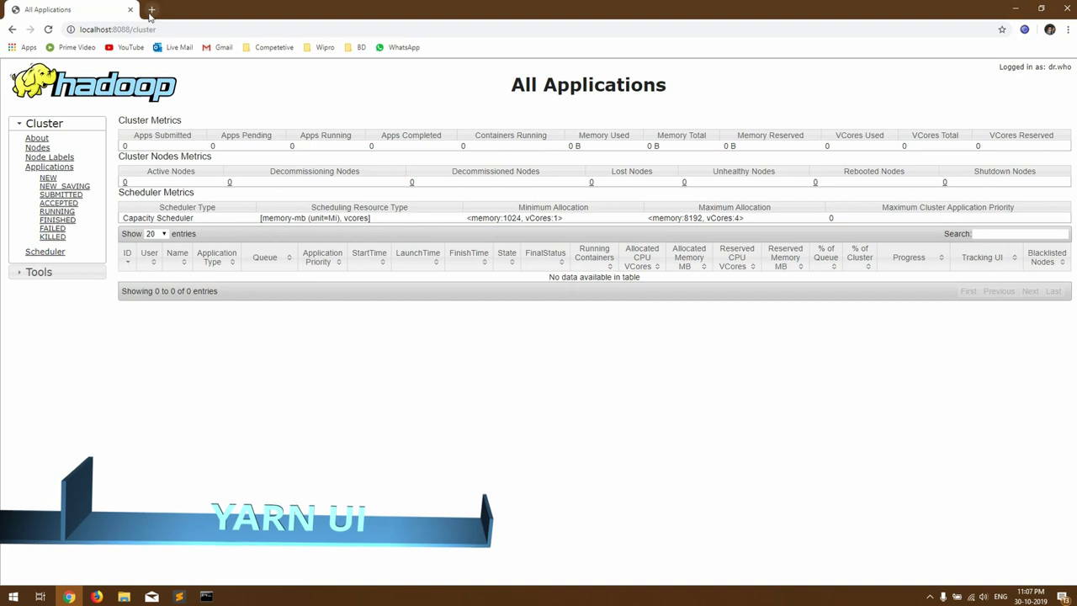
- Open the HDFS name node overview at localhost:9870 in a new browser tab
{"action": "left_click", "coordinate": [152, 10]}
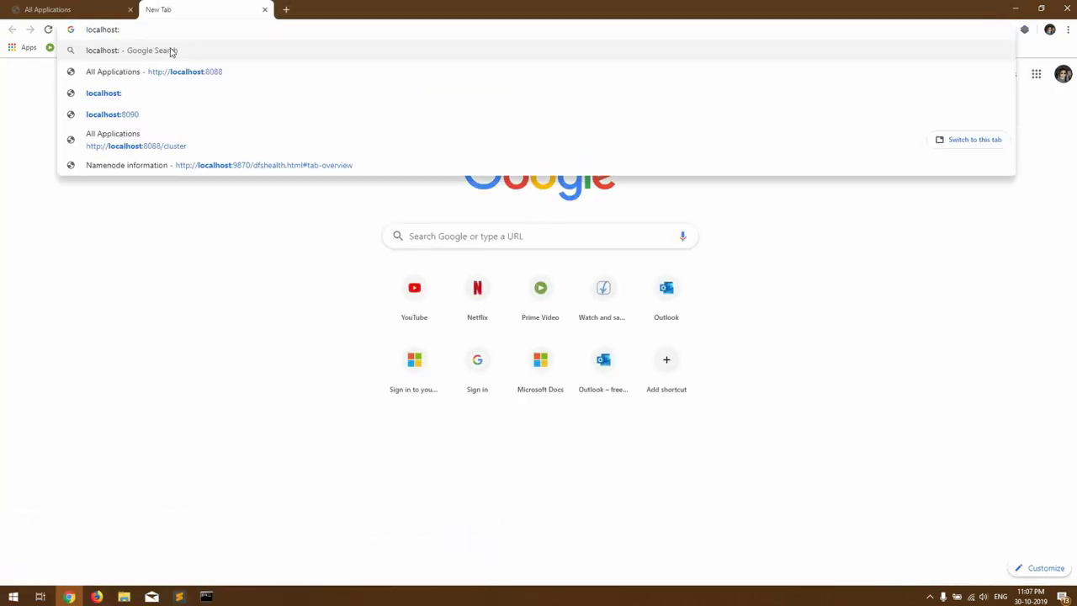
{"action": "type", "text": "987"}
{"action": "key", "text": "Return"}
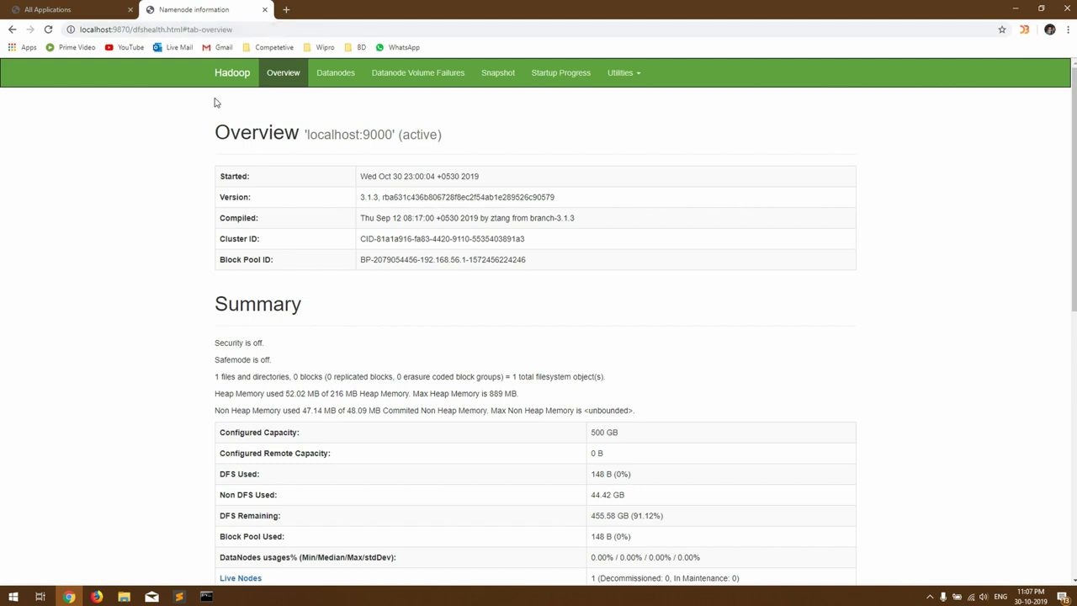
- Check the datanode listed in operation and view the Datanode Volume Failures page in the name node interface
{"action": "left_click", "coordinate": [344, 80]}
{"action": "scroll", "coordinate": [320, 457], "scroll_direction": "down", "scroll_amount": 1}
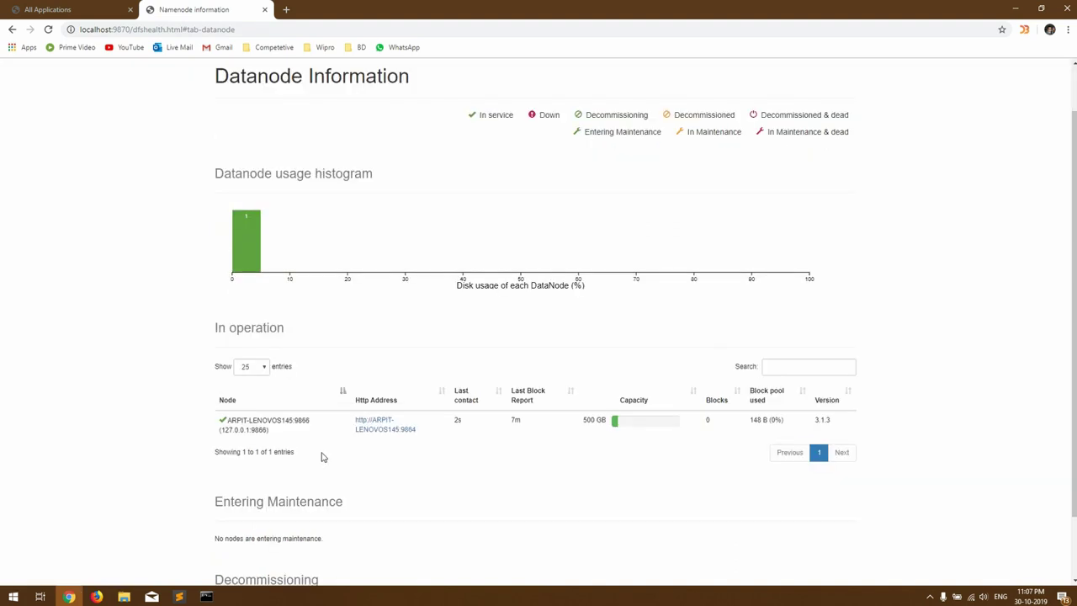
{"action": "left_click_drag", "start_coordinate": [310, 421], "coordinate": [228, 420]}
{"action": "scroll", "coordinate": [126, 379], "scroll_direction": "up", "scroll_amount": 1}
{"action": "left_click", "coordinate": [423, 73]}
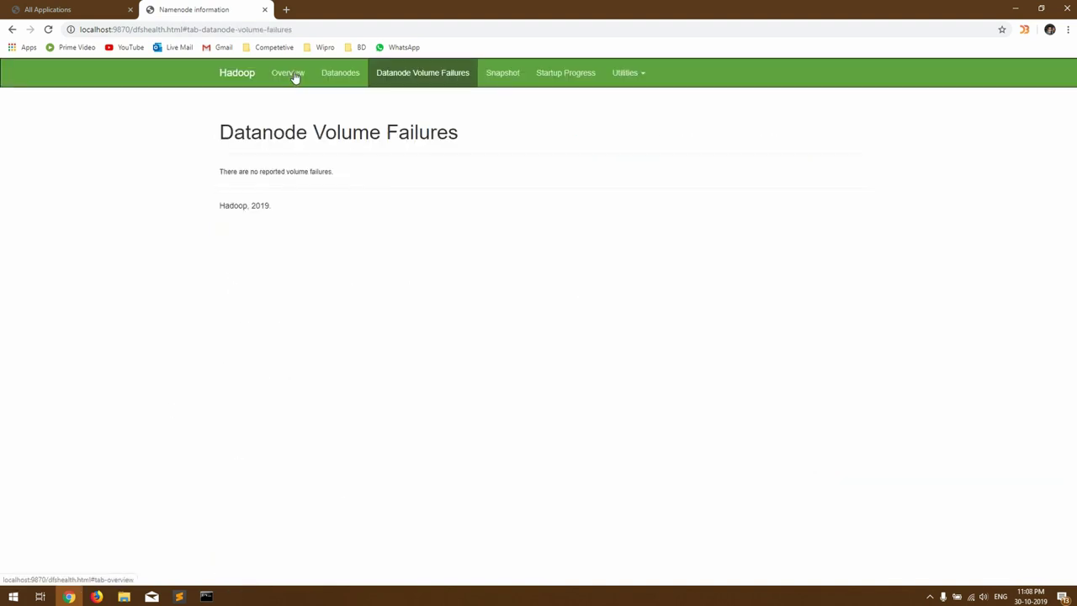
- In a new Command Prompt, create a directory under the HDFS root named with the user's first name using hdfs dfs -mkdir
{"action": "left_click", "coordinate": [206, 596]}
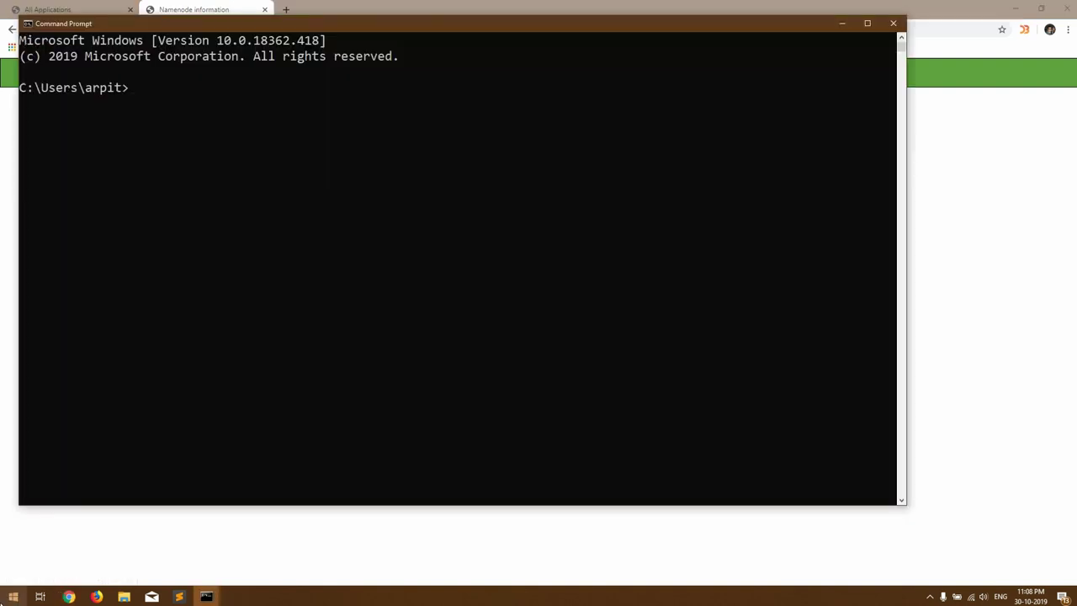
{"action": "type", "text": "hadf"}
{"action": "key", "text": "BackSpace"}
{"action": "key", "text": "BackSpace"}
{"action": "key", "text": "BackSpace"}
{"action": "type", "text": "dfs dfs -mkdir "}
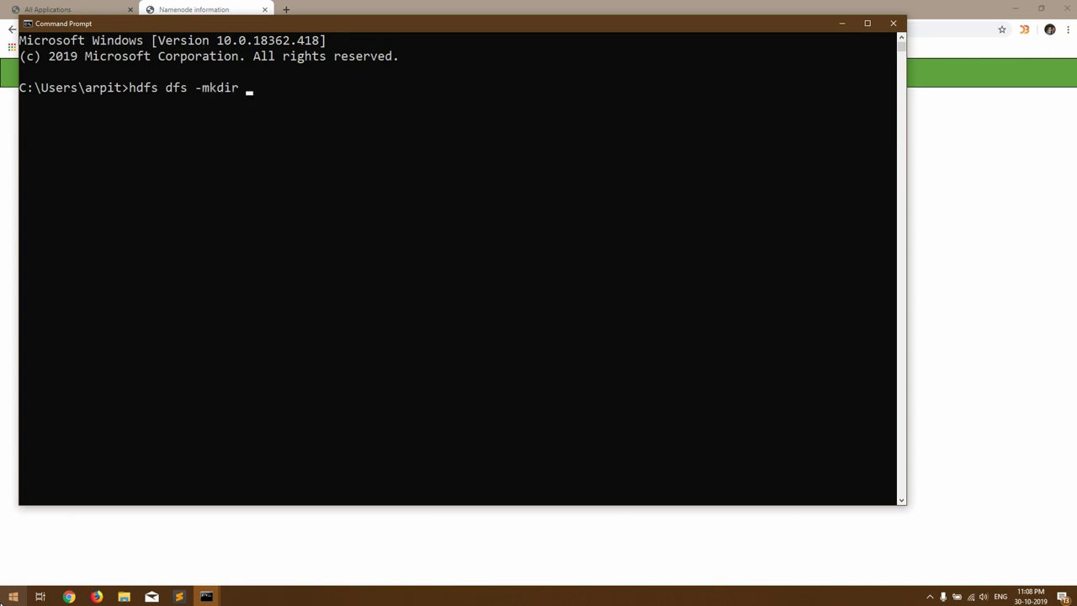
{"action": "type", "text": "/arpit"}
{"action": "key", "text": "Return"}
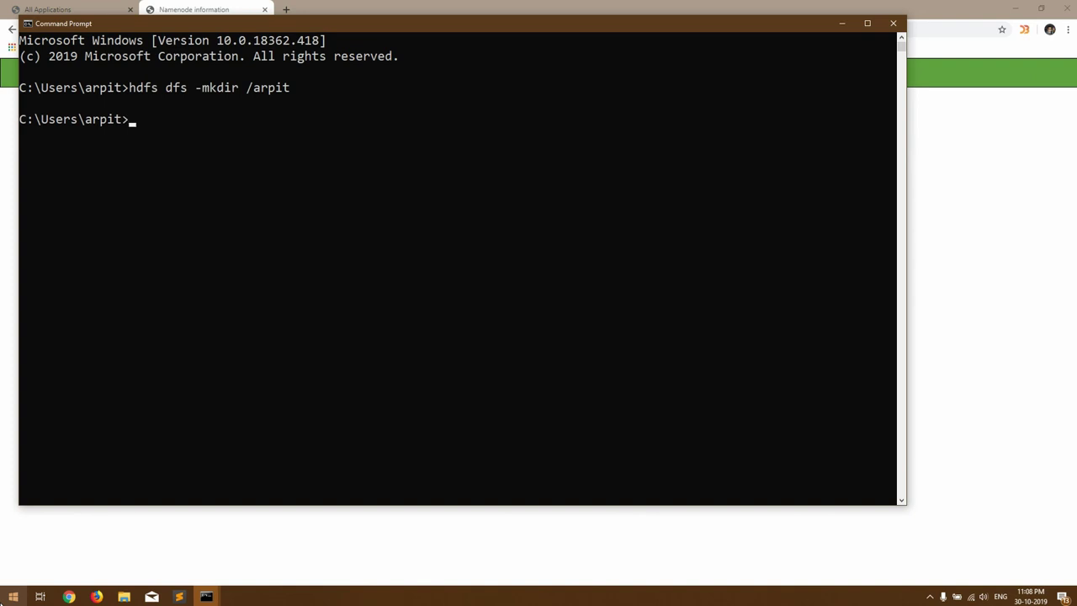
- Browse the HDFS root directory in the name node interface, check the new directory's owner, and return to Command Prompt
{"action": "key", "text": "alt+Tab"}
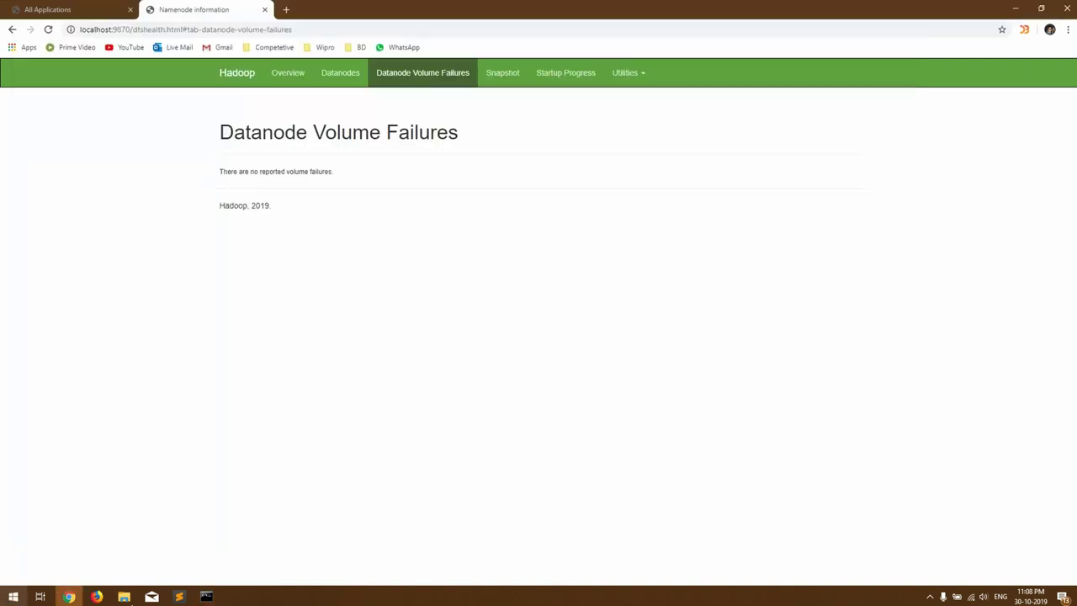
{"action": "left_click", "coordinate": [627, 73]}
{"action": "left_click", "coordinate": [626, 100]}
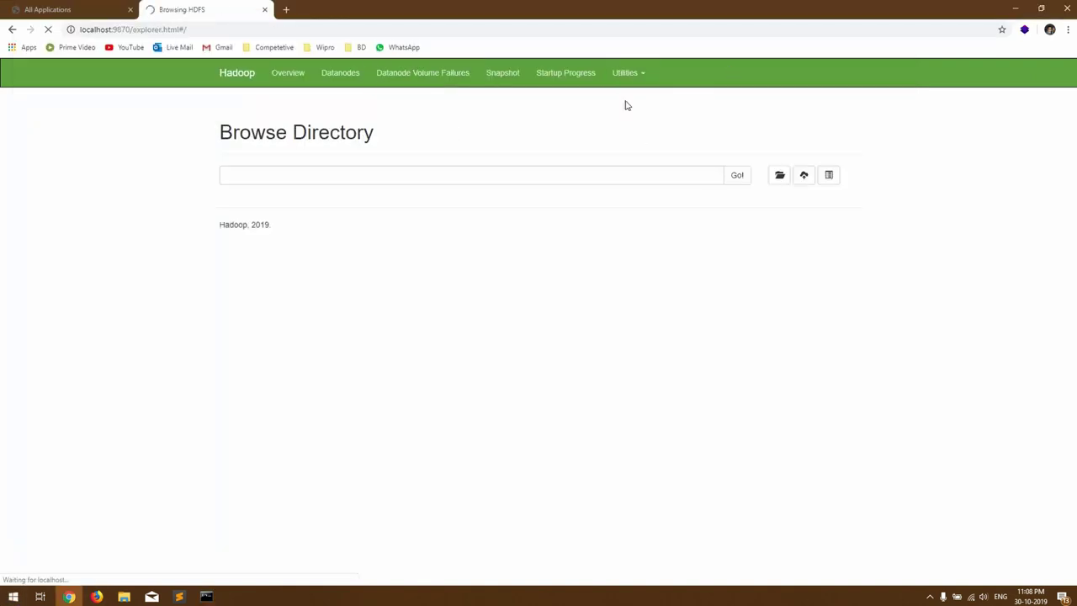
{"action": "left_click", "coordinate": [247, 181]}
{"action": "left_click_drag", "start_coordinate": [373, 252], "coordinate": [319, 256]}
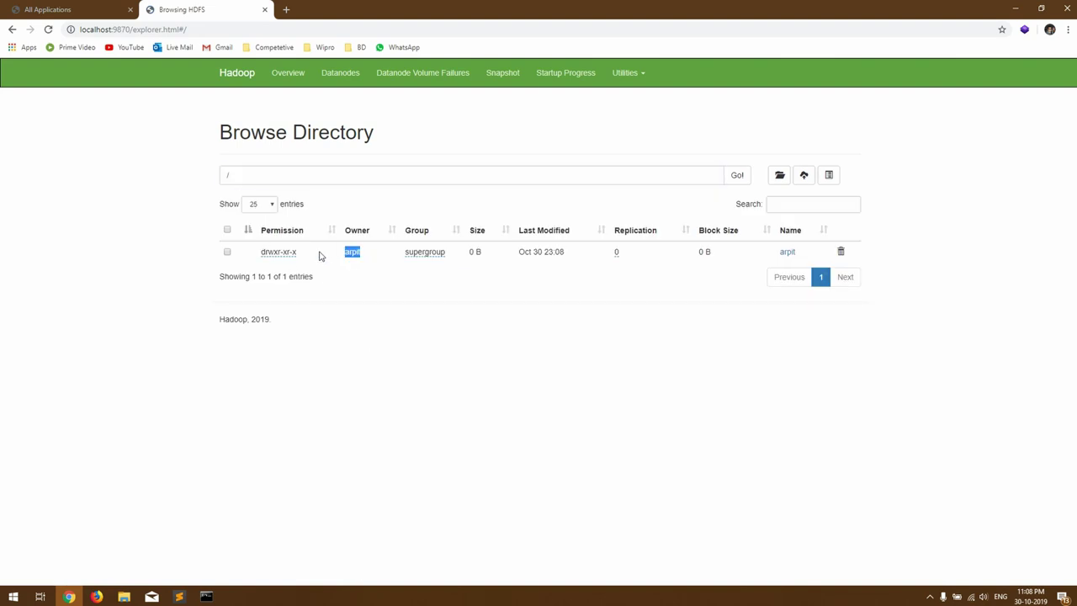
{"action": "key", "text": "alt+Tab"}
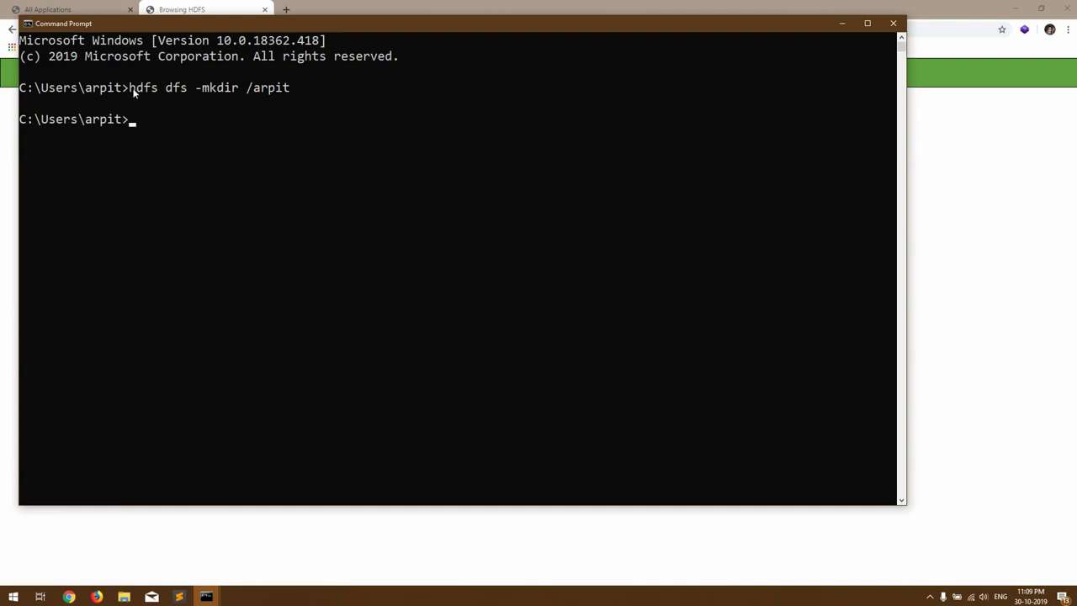